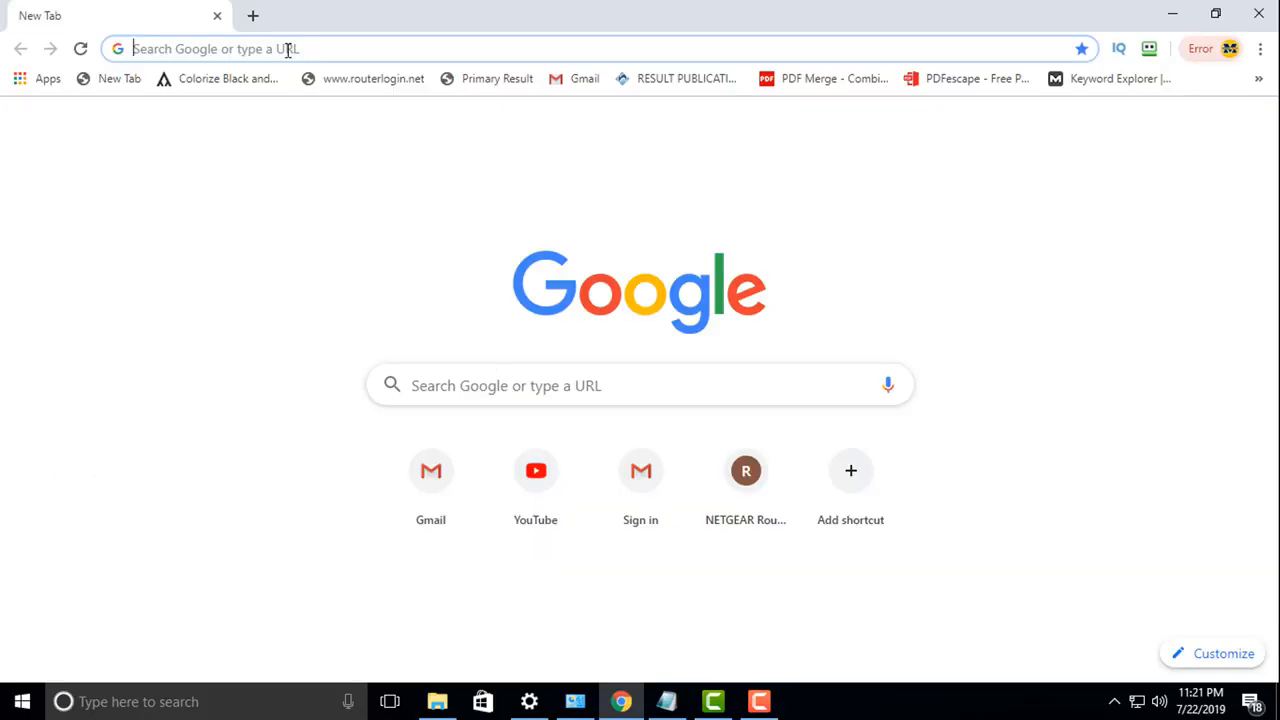
# Step: Search Google for 'vat reg bd' and open the VAT Online Services welcome page
pyautogui.write('vat ')
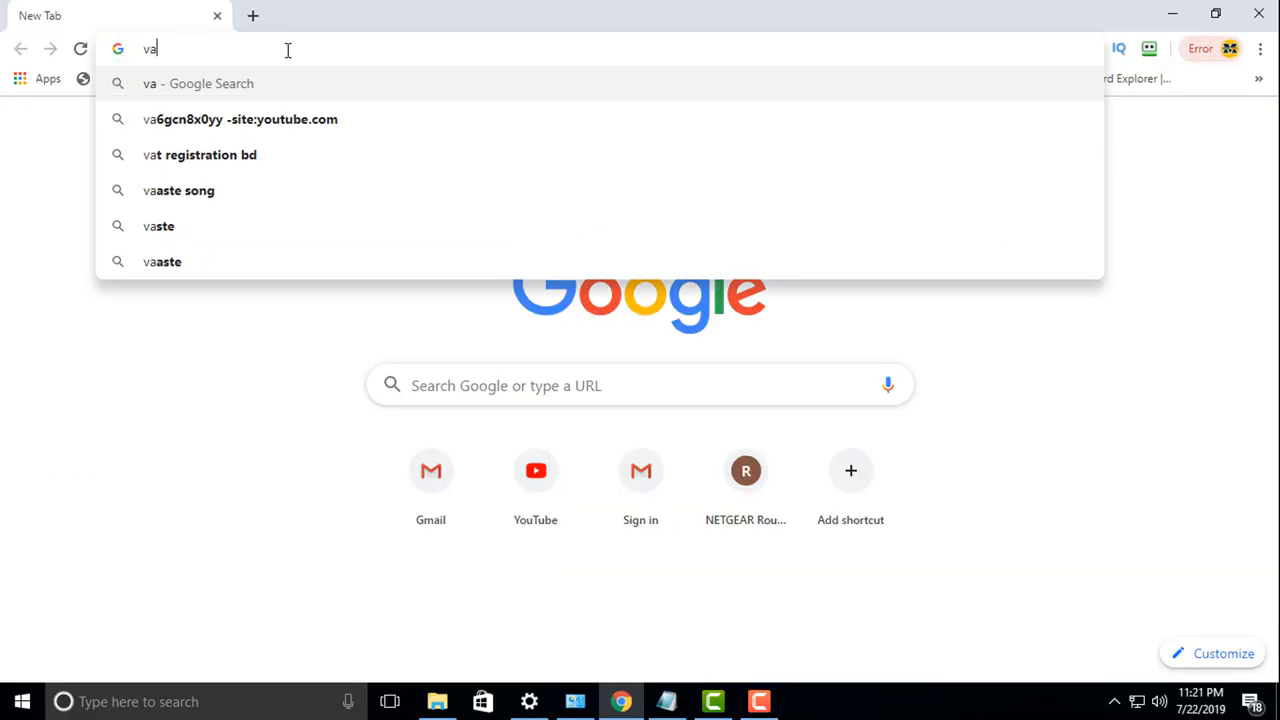
pyautogui.write('re')
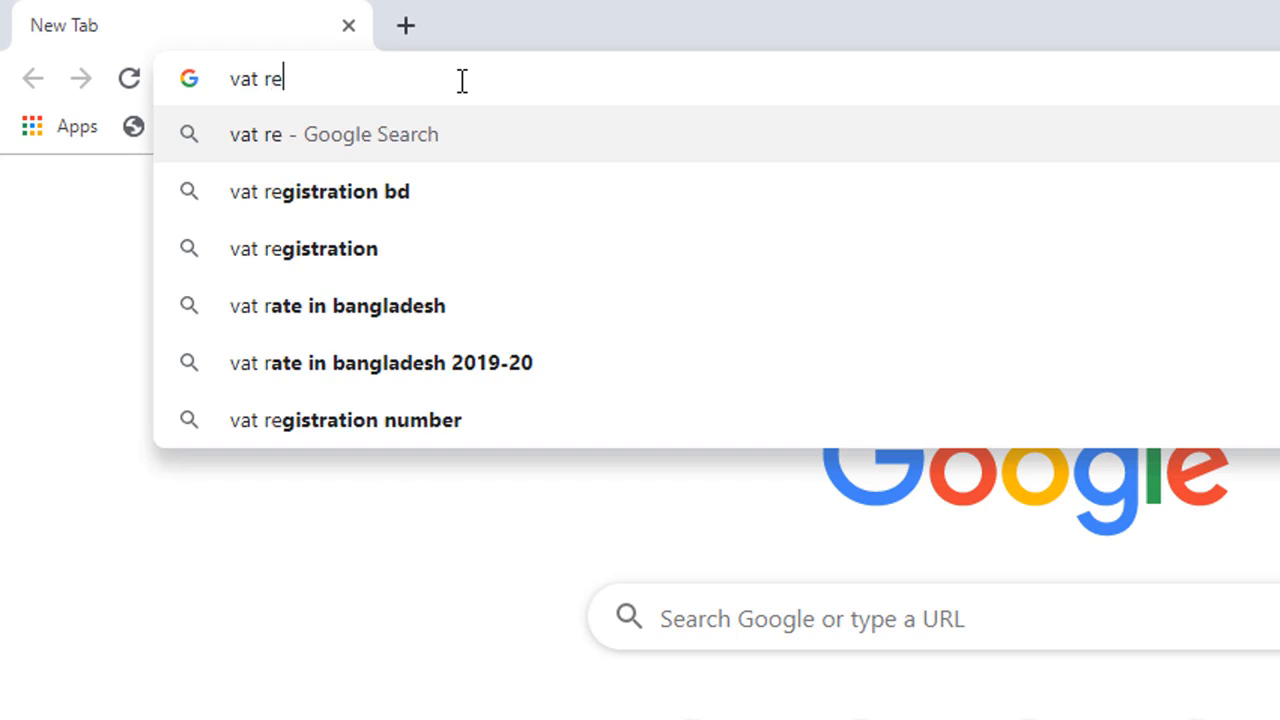
pyautogui.write('g bd')
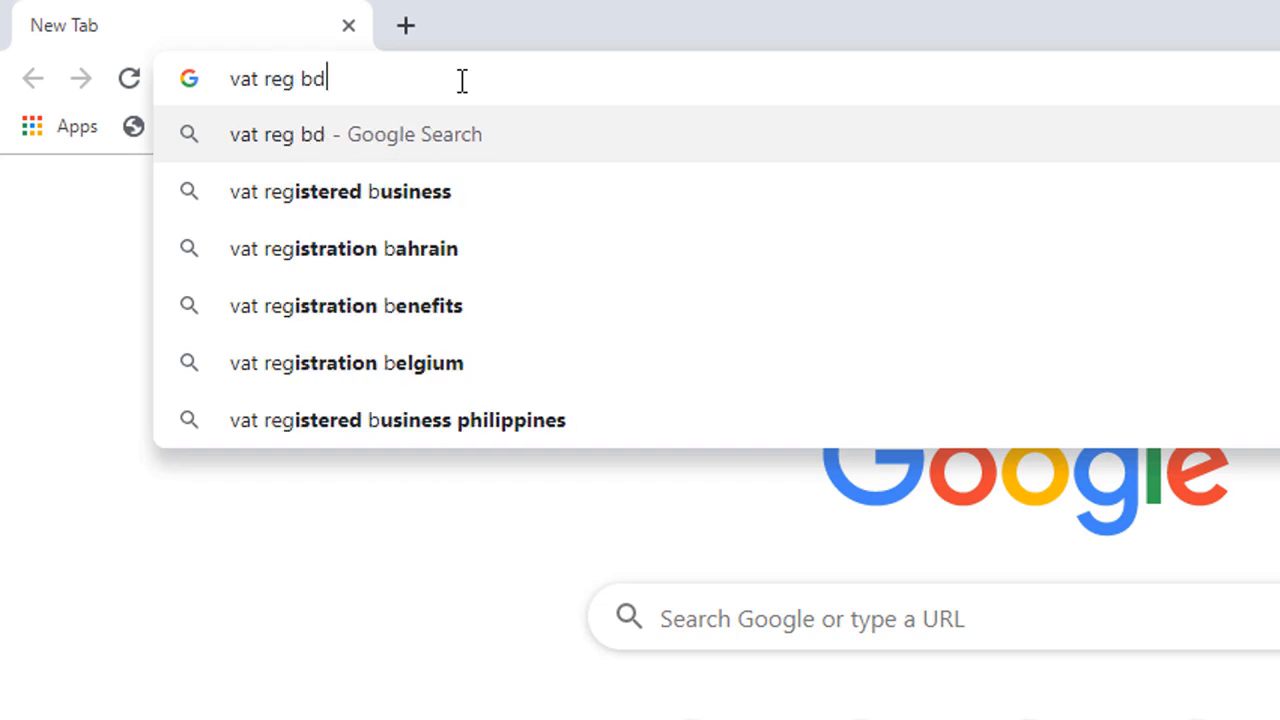
pyautogui.press('Return')
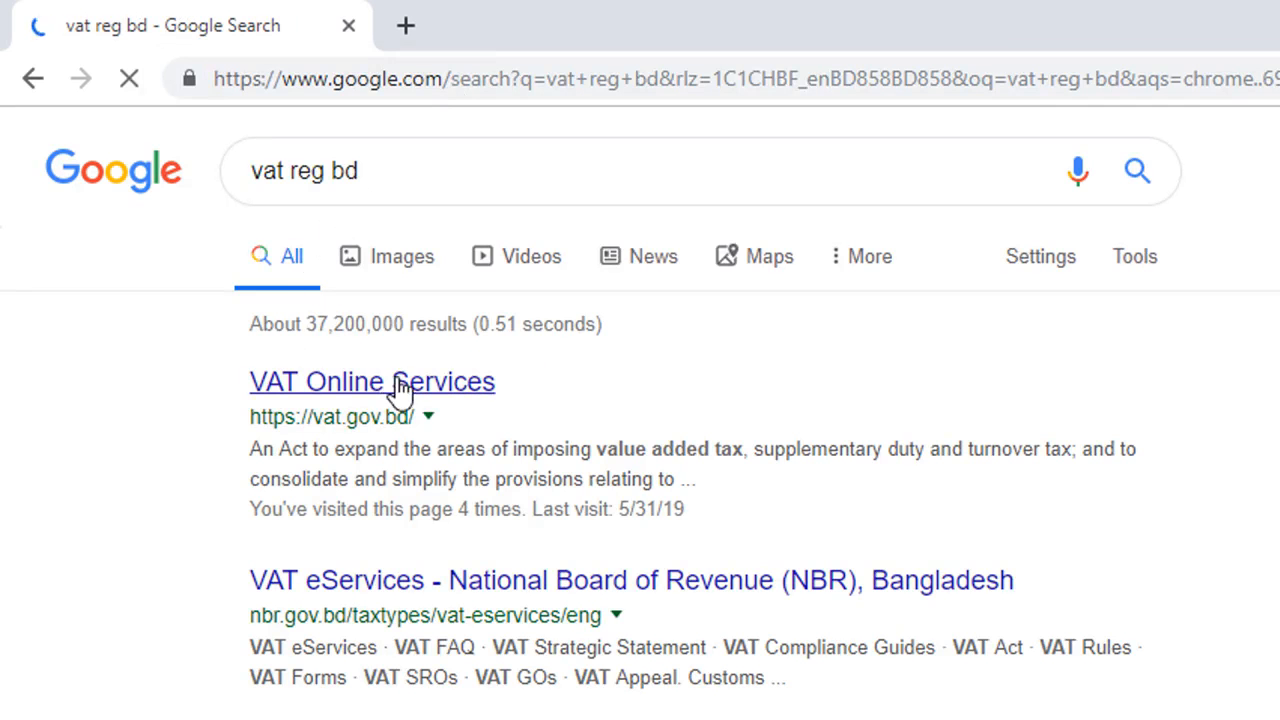
pyautogui.click(398, 388)
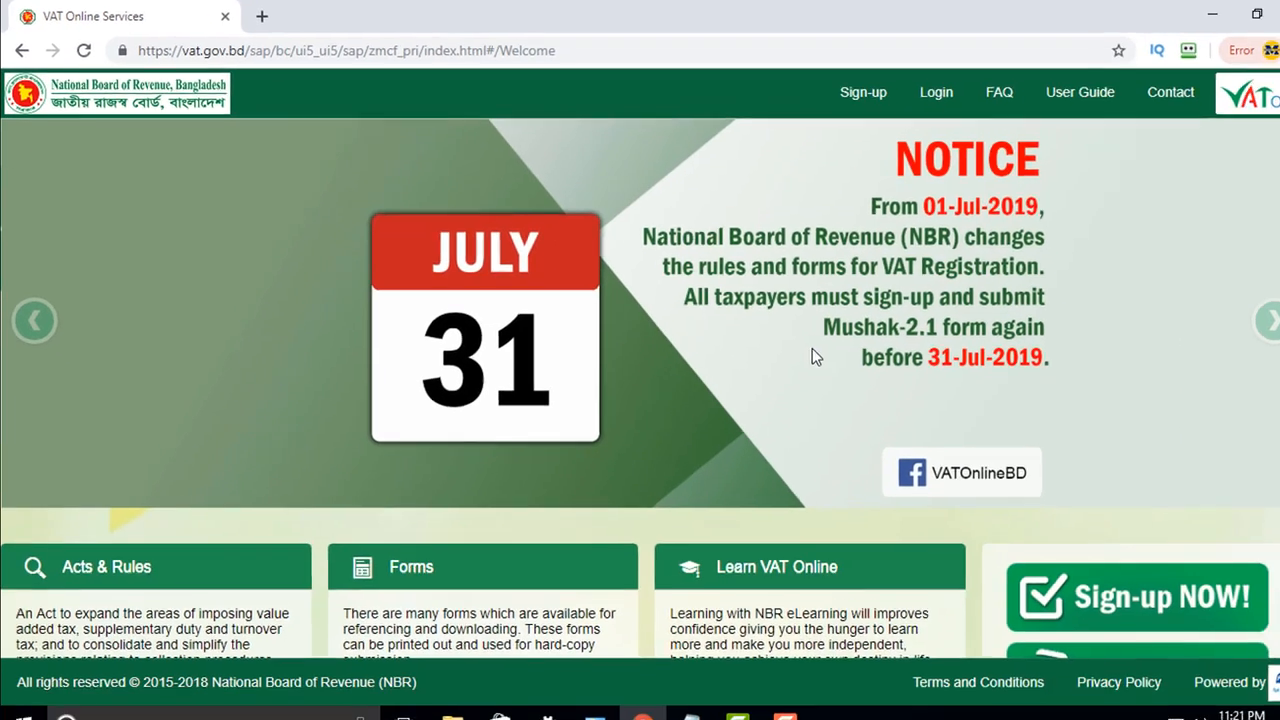
pyautogui.scroll(-3, 1260, 548)
pyautogui.scroll(3, 1258, 548)
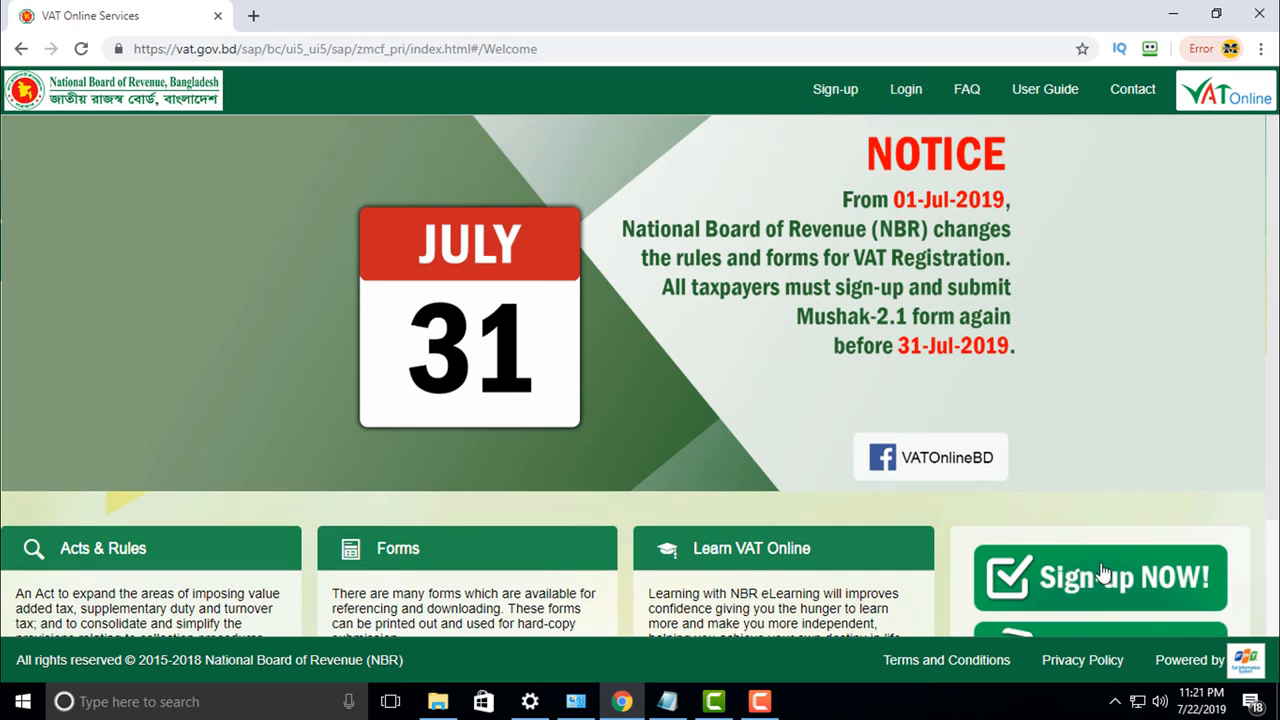
pyautogui.scroll(-2, 1104, 560)
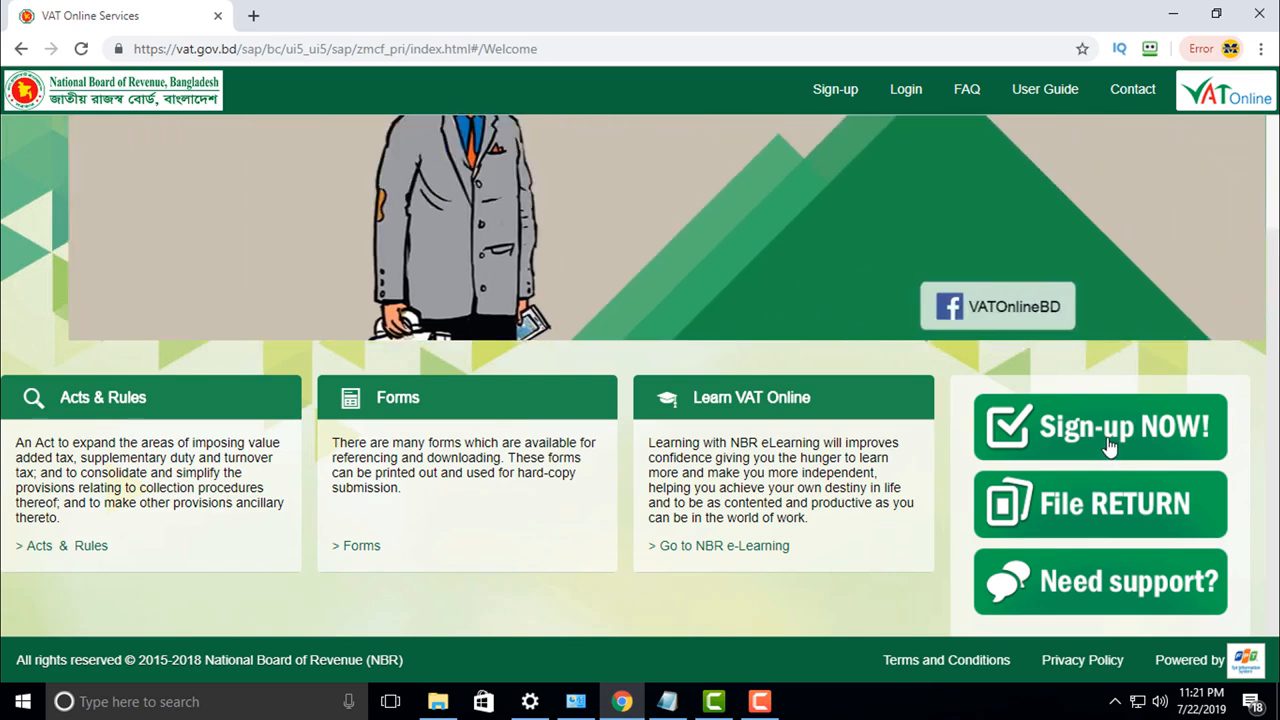
# Step: Open the Sign-up to Create User form and put the cursor in the NID field
pyautogui.click(1107, 447)
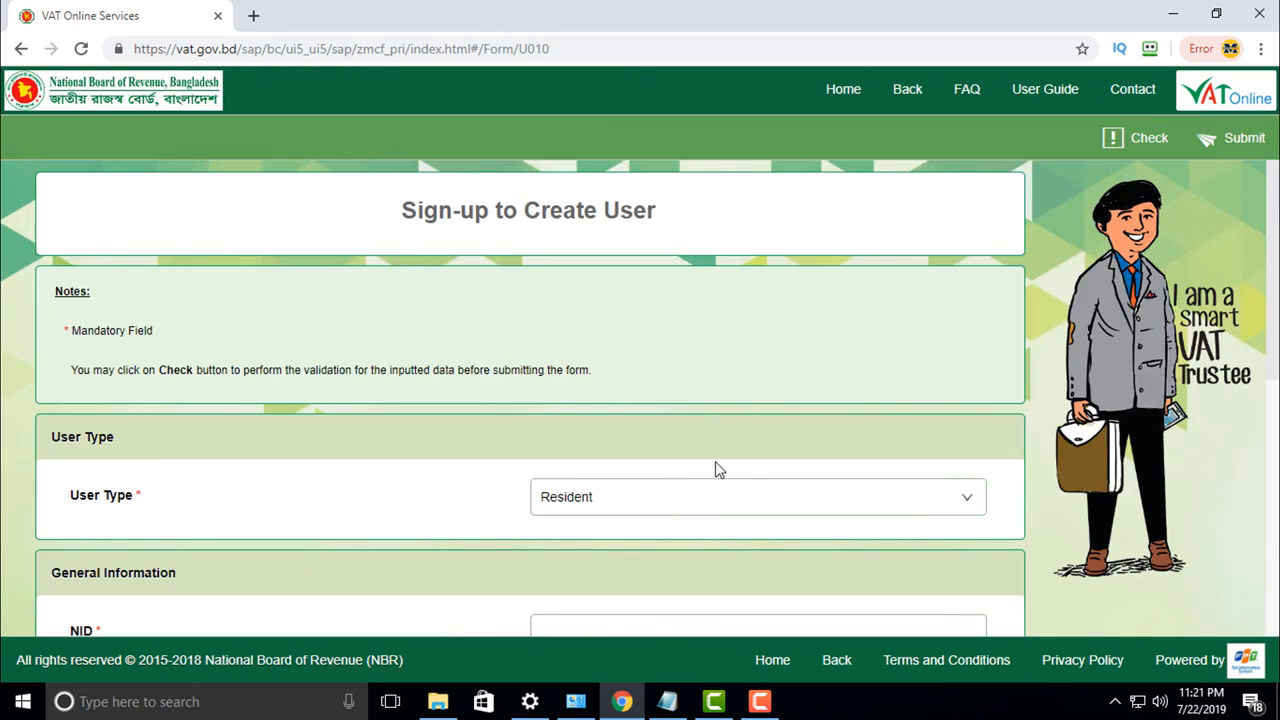
pyautogui.scroll(-4, 686, 477)
pyautogui.click(670, 306)
pyautogui.scroll(1, 640, 322)
pyautogui.click(584, 362)
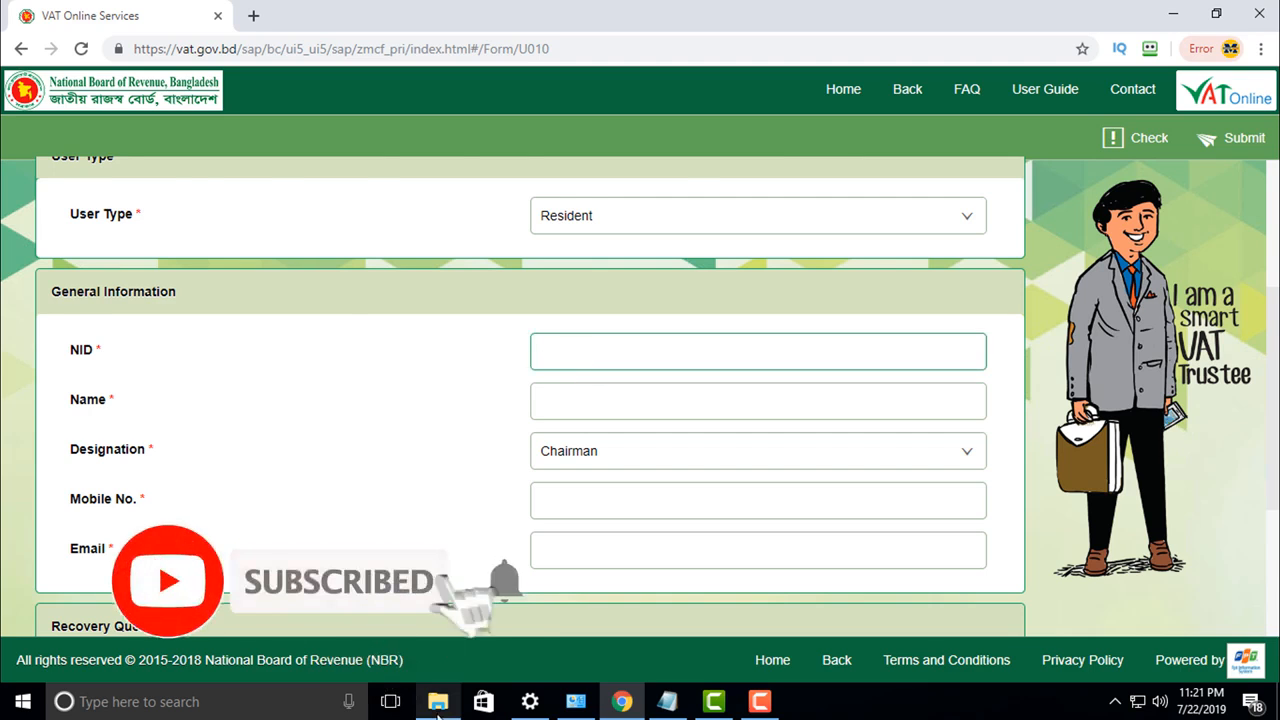
# Step: Bring the Notepad file of prepared applicant details up beside the form
pyautogui.hotkey('alt', 'Tab')
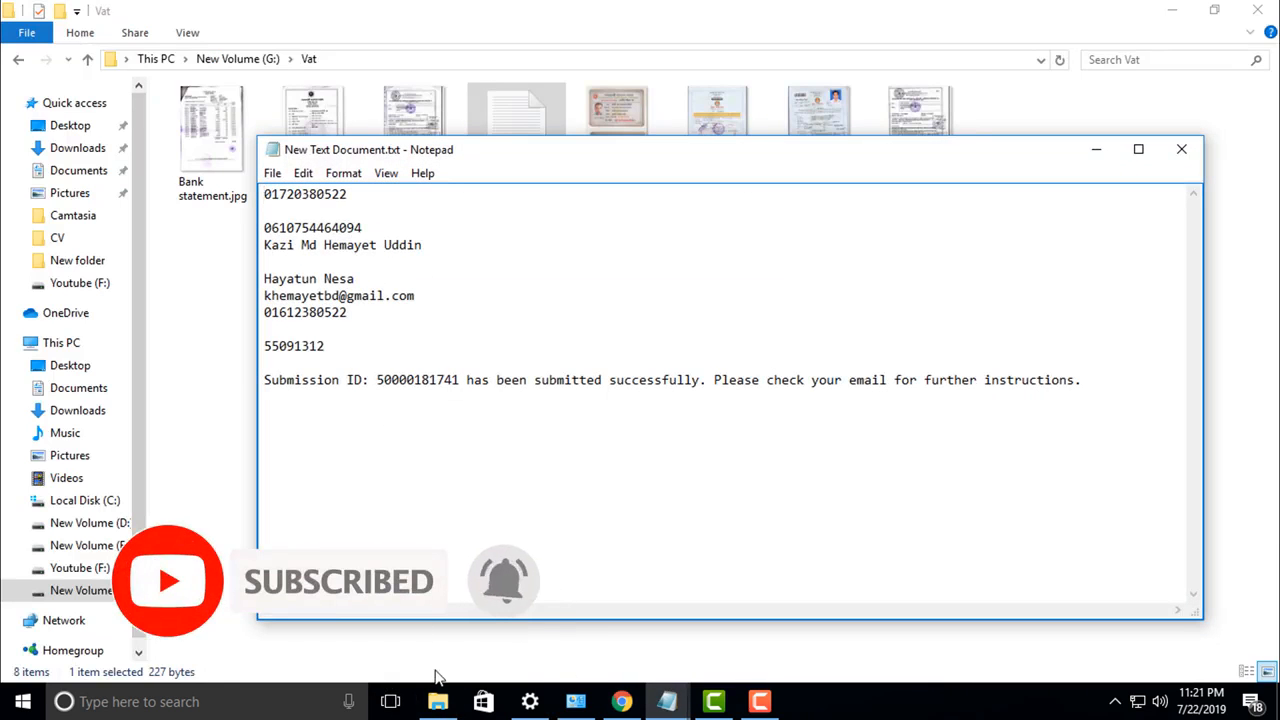
pyautogui.click(622, 703)
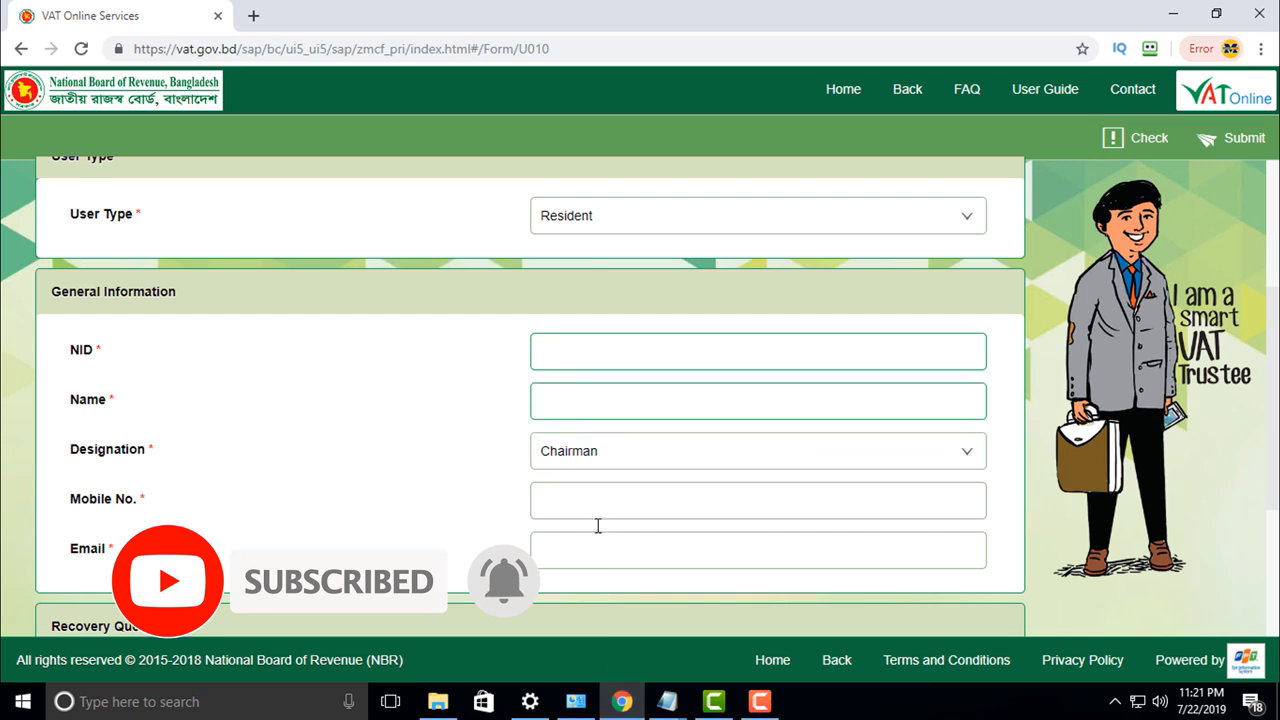
pyautogui.moveTo(622, 708)
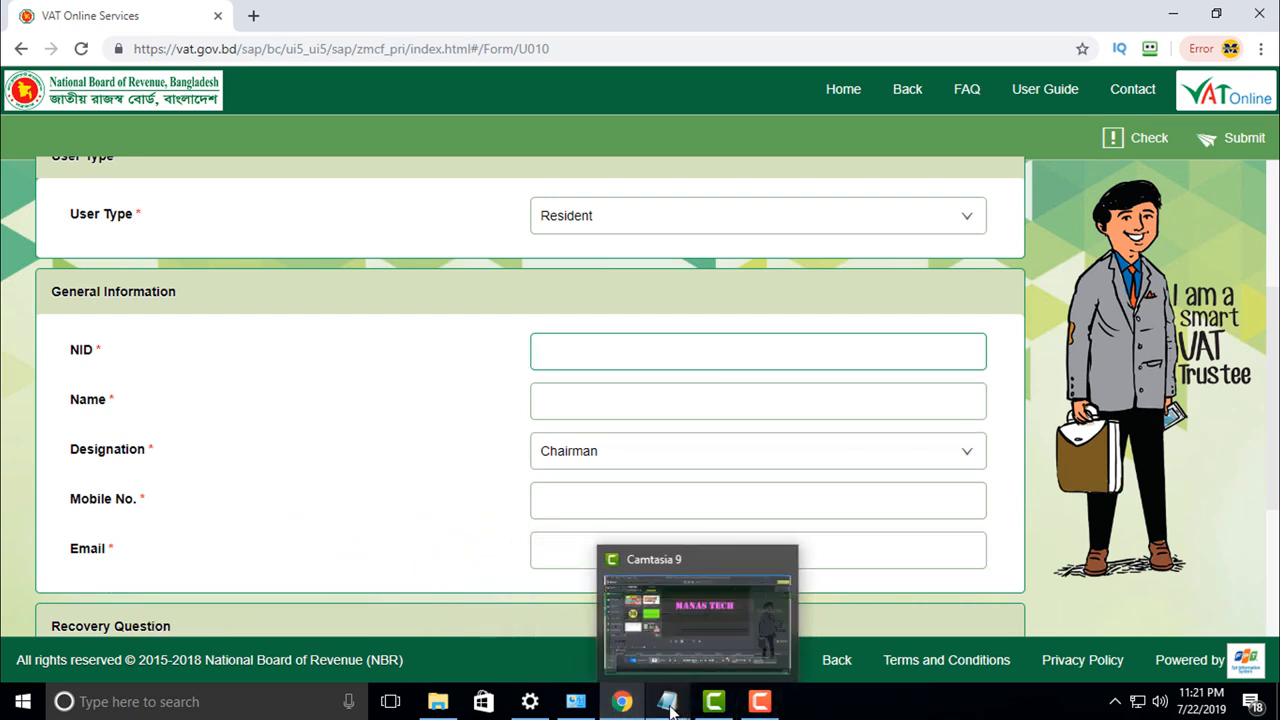
pyautogui.click(667, 703)
pyautogui.click(650, 570)
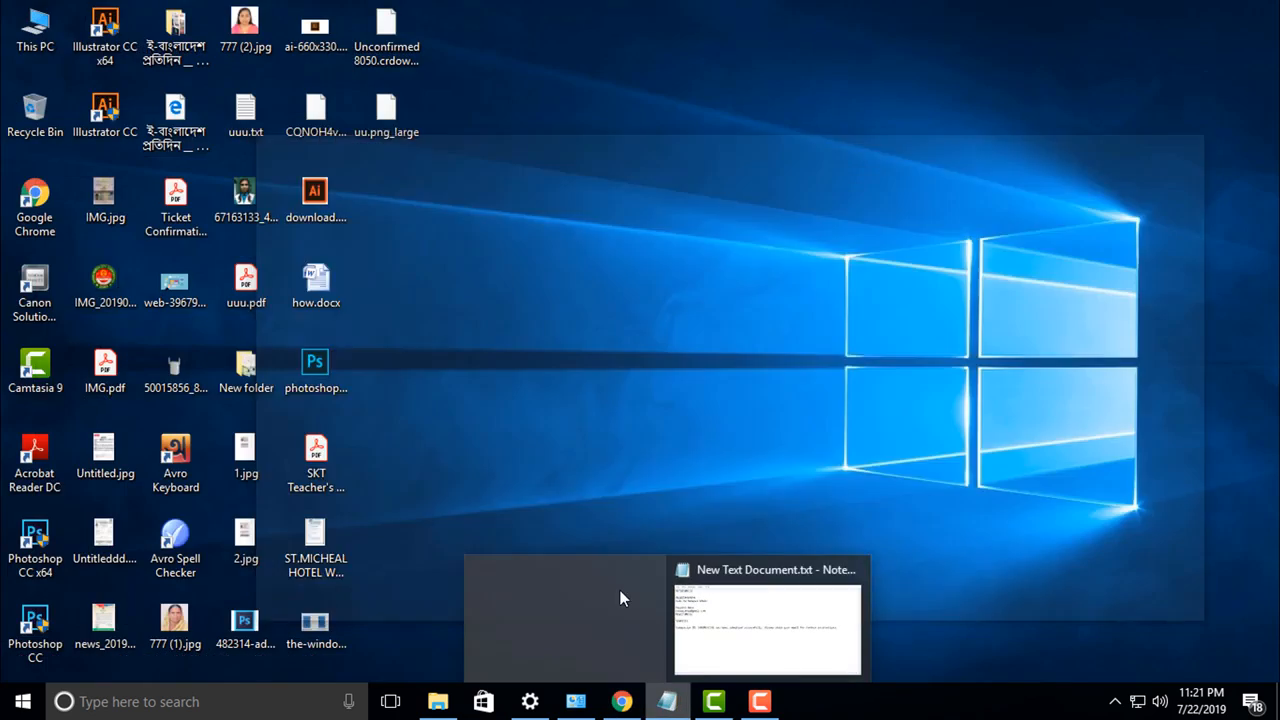
pyautogui.click(640, 617)
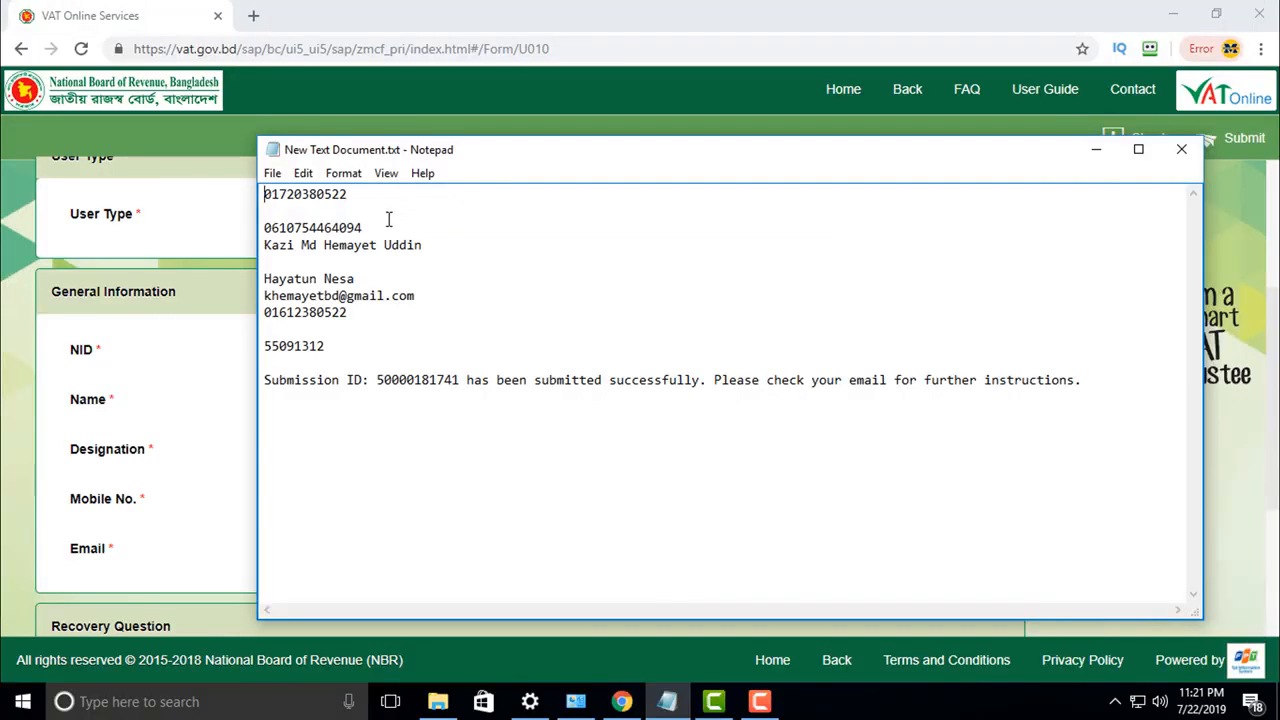
# Step: Copy the applicant's NID and full name from the notes into the sign-up form
pyautogui.moveTo(362, 228); pyautogui.dragTo(262, 228)
pyautogui.hotkey('ctrl', 'c')
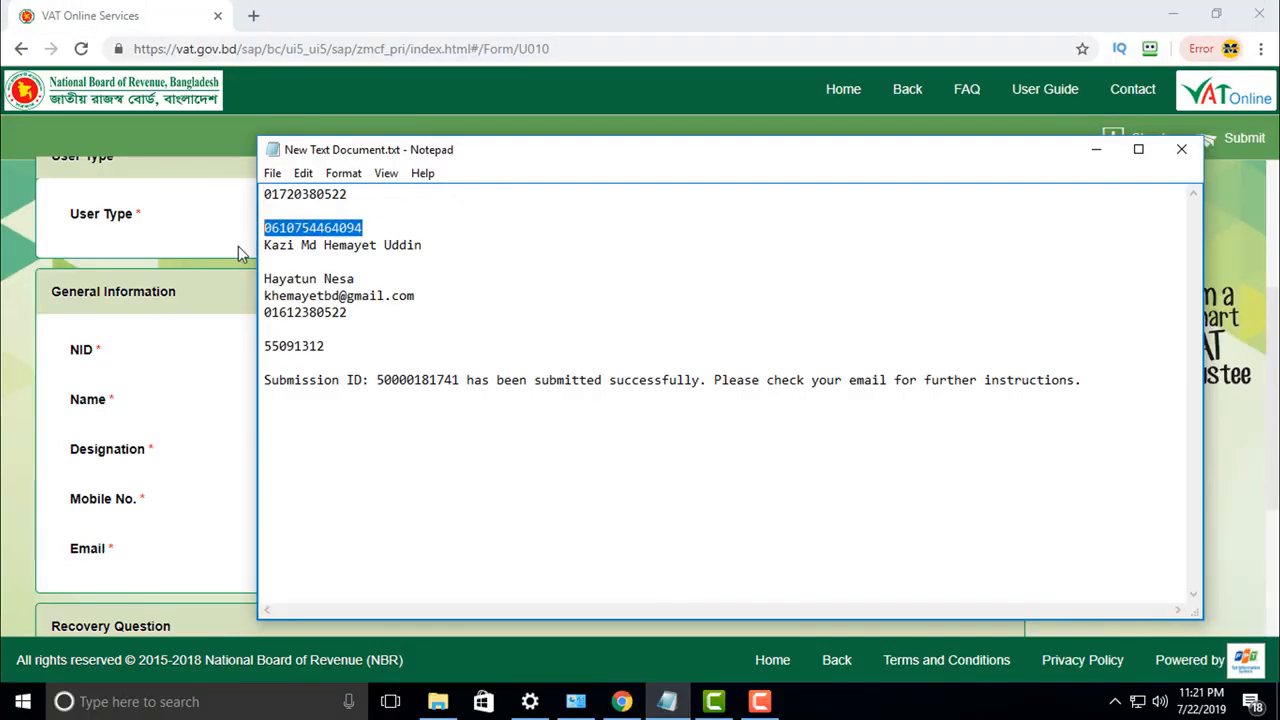
pyautogui.click(241, 246)
pyautogui.click(590, 349)
pyautogui.hotkey('ctrl', 'v')
pyautogui.hotkey('alt', 'Tab')
pyautogui.moveTo(423, 245); pyautogui.dragTo(264, 247)
pyautogui.hotkey('ctrl', 'c')
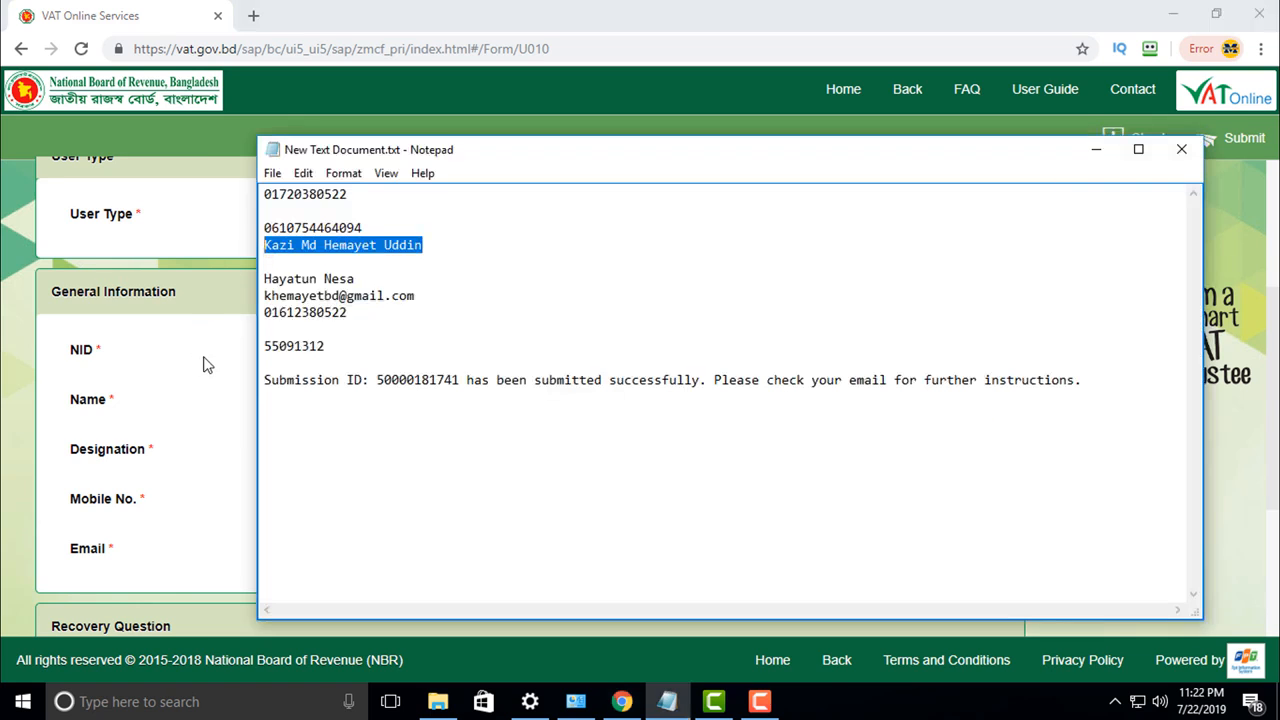
pyautogui.hotkey('alt', 'Tab')
pyautogui.click(610, 405)
pyautogui.hotkey('ctrl', 'v')
# Step: Set Designation to Owner and enter the applicant's mobile number
pyautogui.click(617, 457)
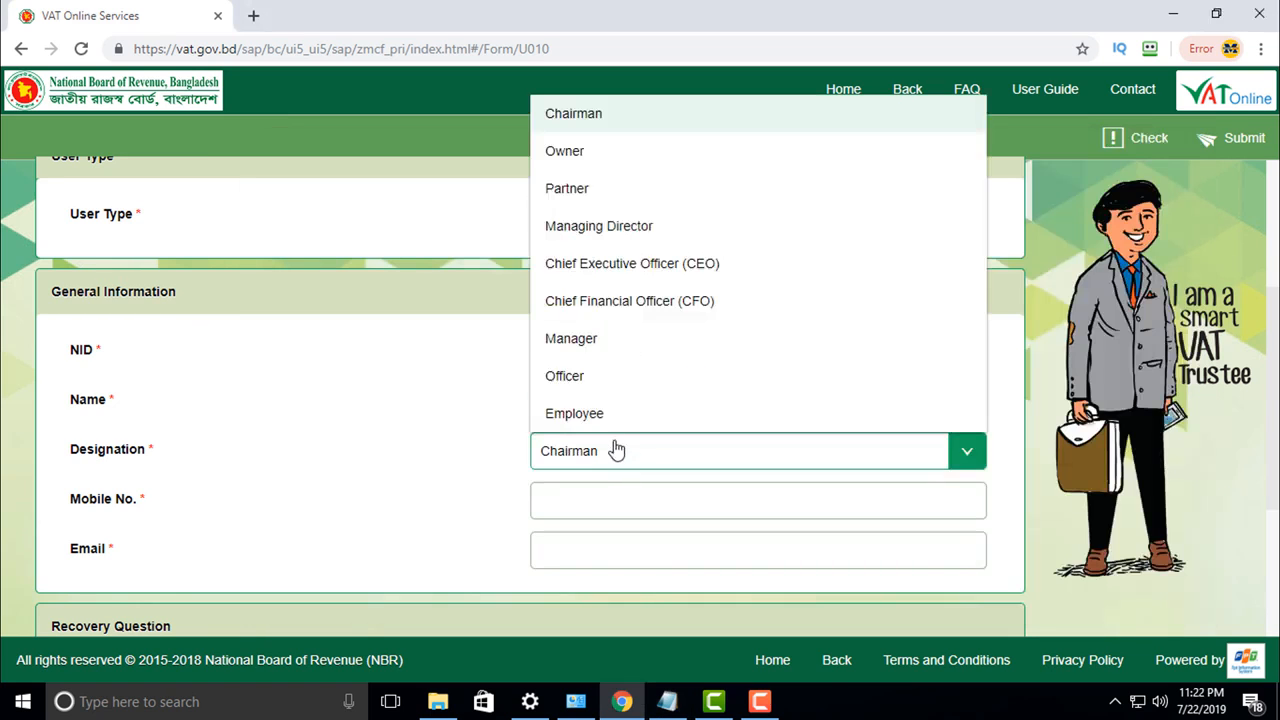
pyautogui.click(592, 153)
pyautogui.click(548, 506)
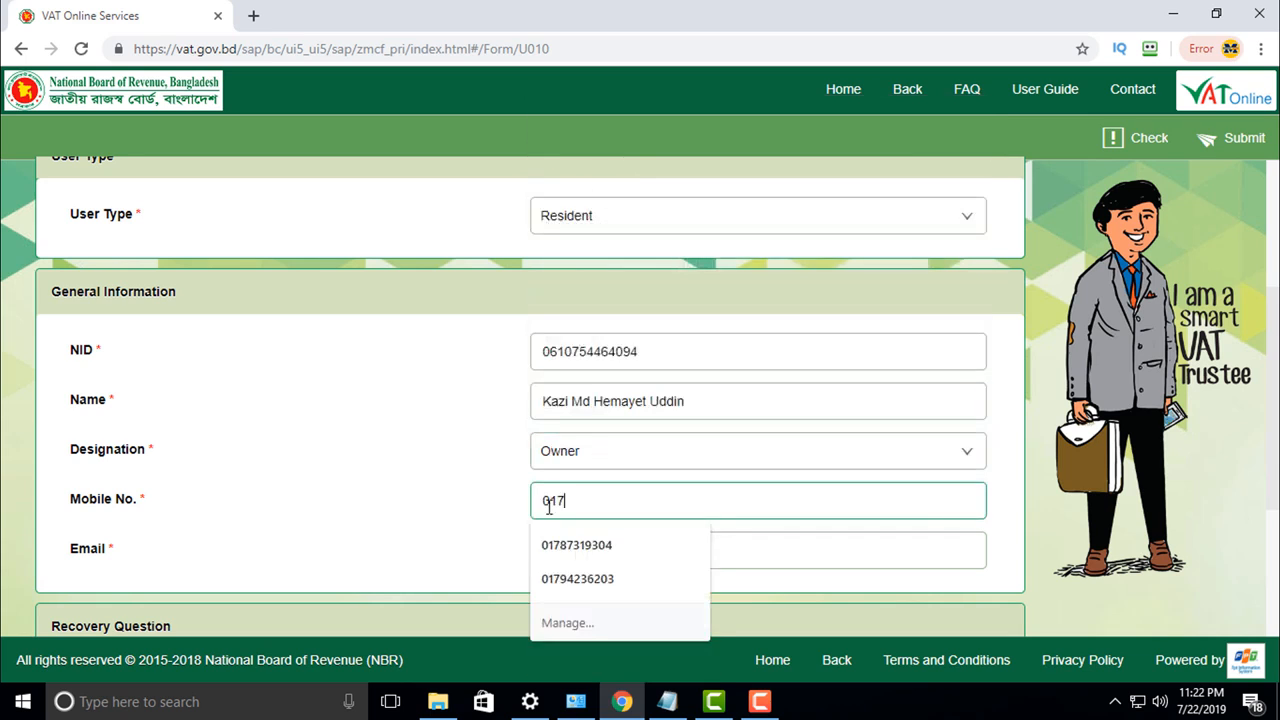
pyautogui.press('Tab')
# Step: Copy the applicant's e-mail address from the notes into the Email field
pyautogui.click(667, 701)
pyautogui.moveTo(416, 296); pyautogui.dragTo(260, 296)
pyautogui.hotkey('ctrl', 'c')
pyautogui.click(250, 478)
pyautogui.hotkey('ctrl', 'v')
# Step: Choose the 'What is your mother's name?' recovery question and type the answer
pyautogui.scroll(-3, 571, 543)
pyautogui.click(630, 413)
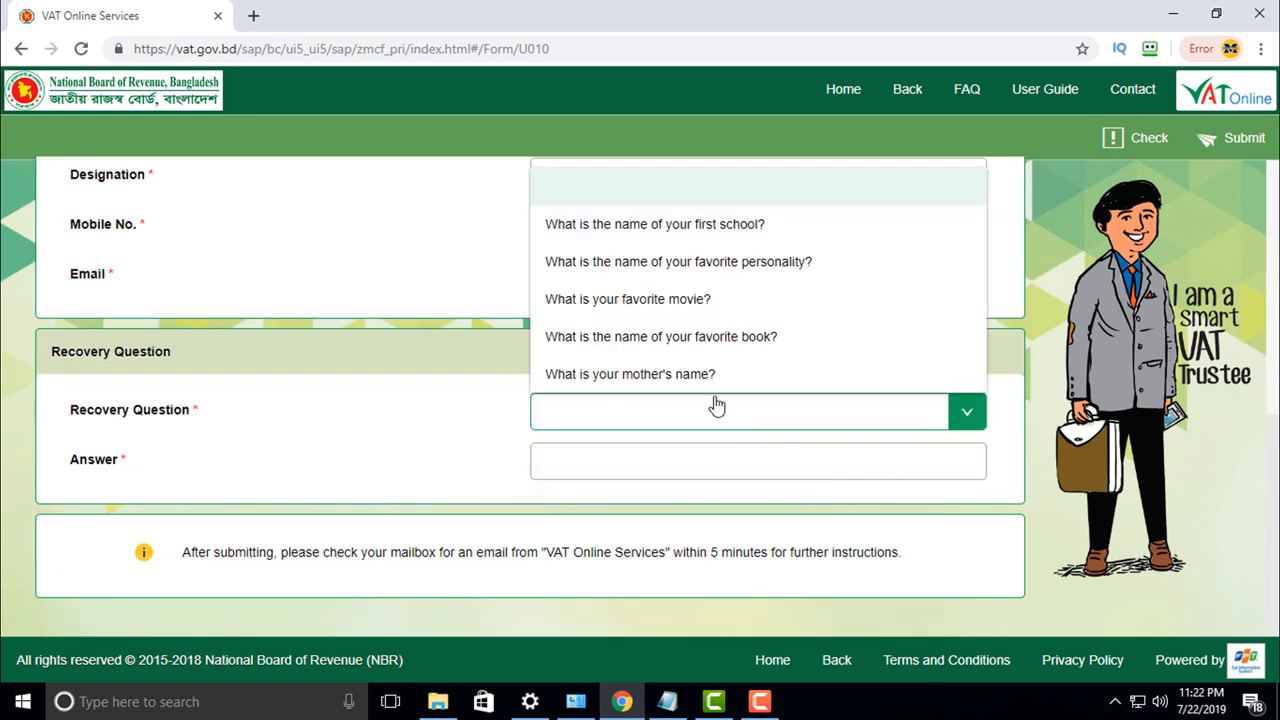
pyautogui.click(690, 376)
pyautogui.click(595, 462)
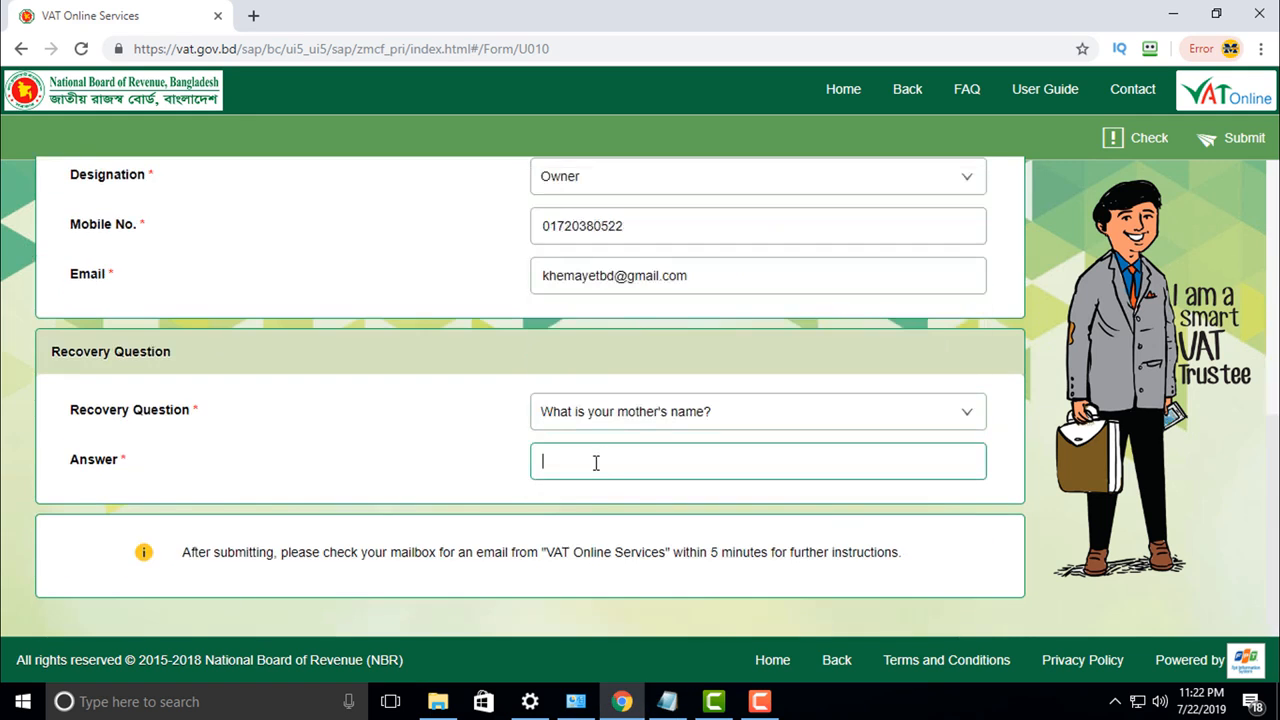
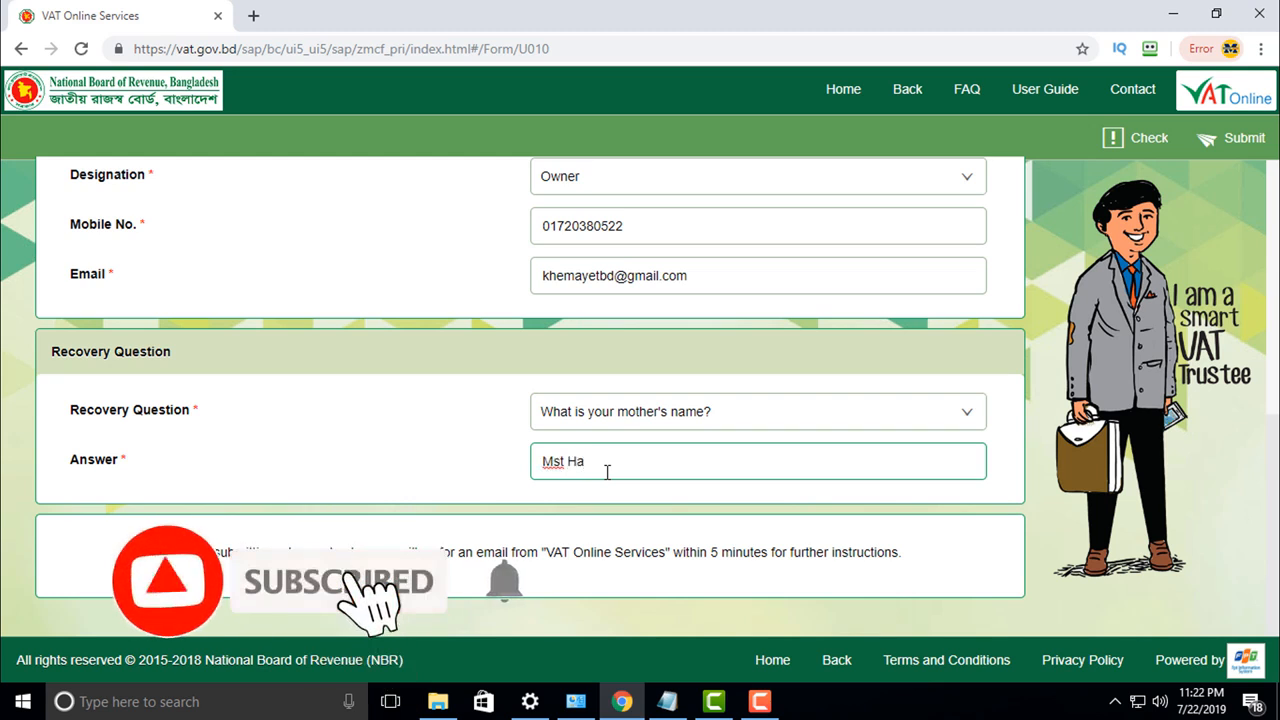
pyautogui.scroll(2, 943, 489)
pyautogui.scroll(-2, 891, 486)
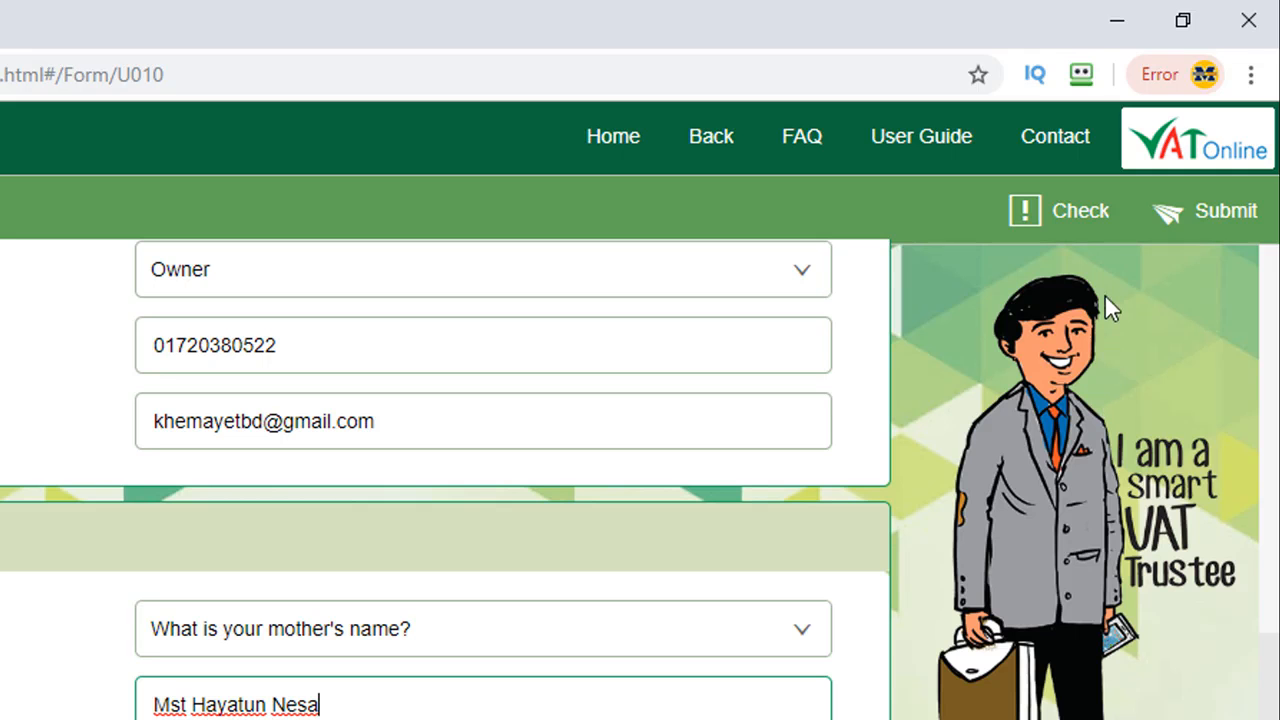
# Step: Run Check on the sign-up form, which reports 3 errors
pyautogui.click(1085, 222)
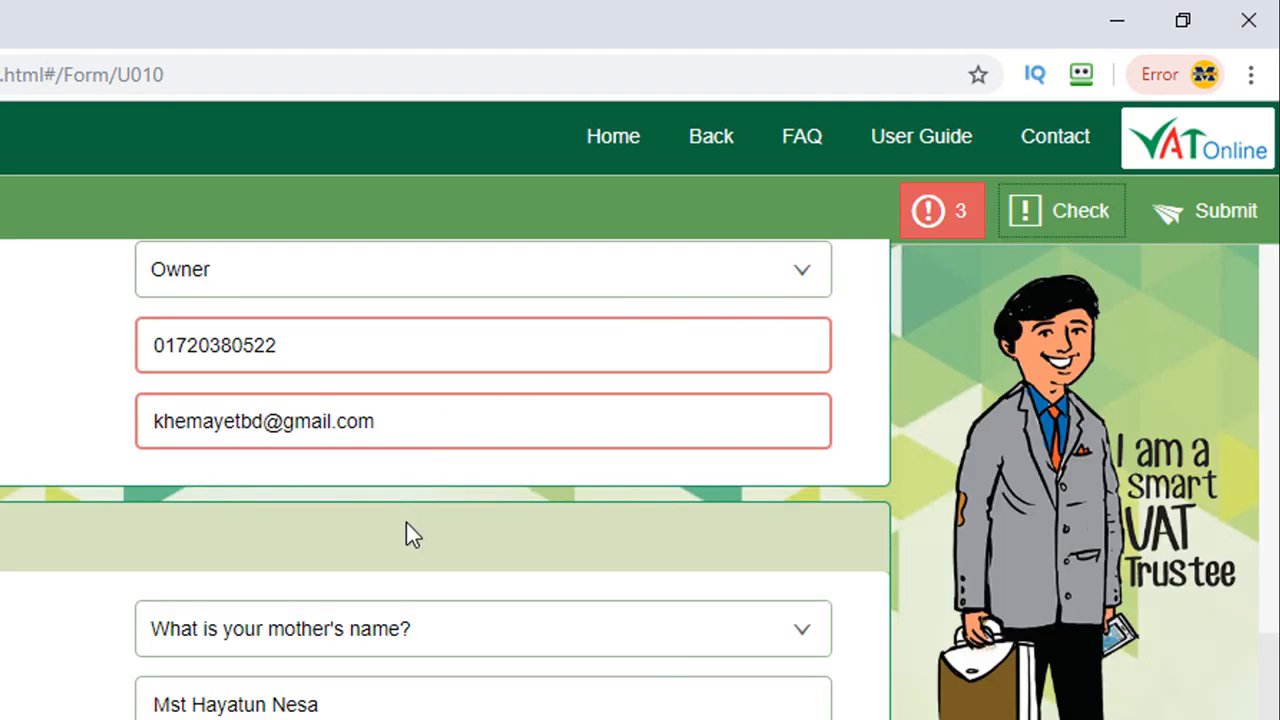
pyautogui.scroll(3, 439, 526)
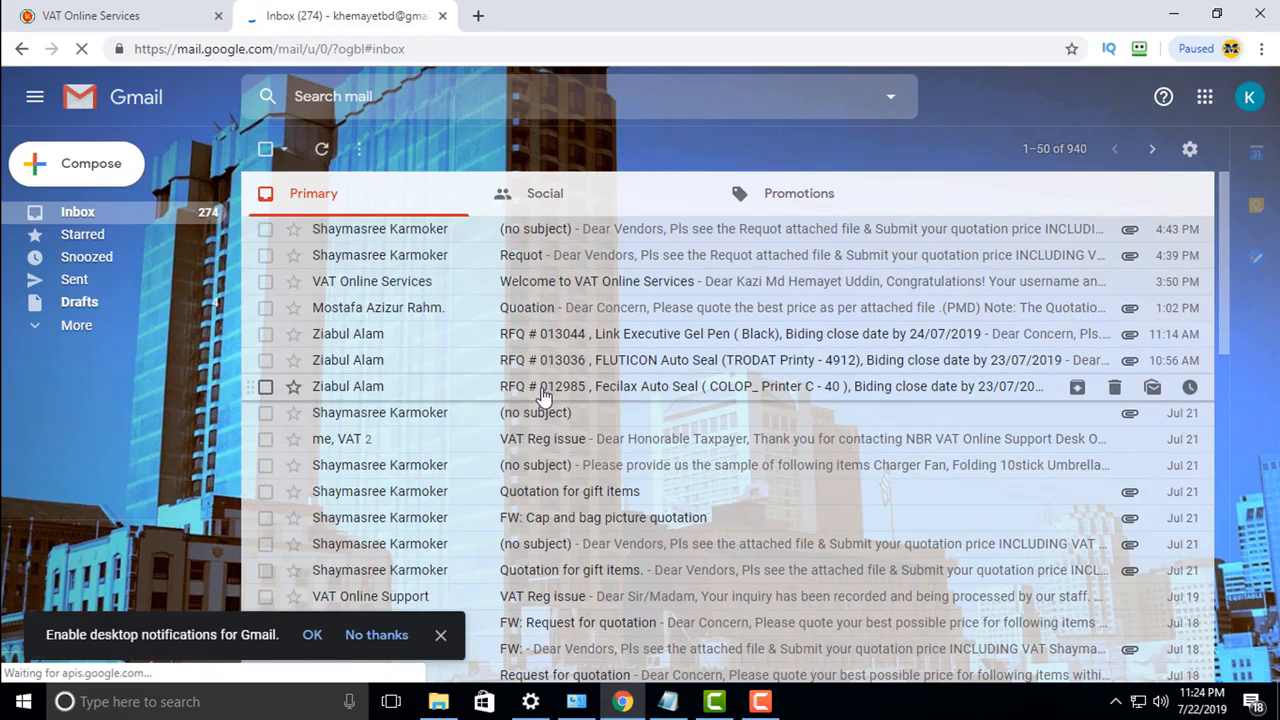
# Step: Open the 'Welcome to VAT Online Services' email and select the login username
pyautogui.click(554, 284)
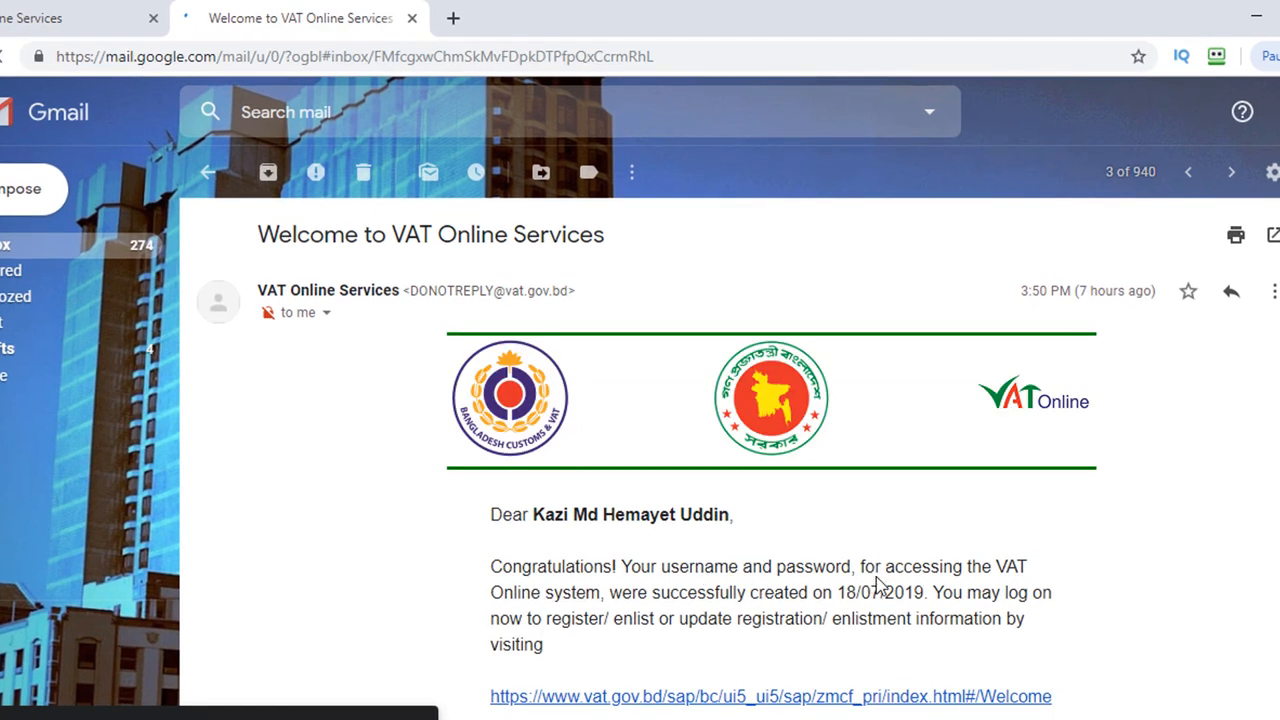
pyautogui.scroll(-2, 877, 583)
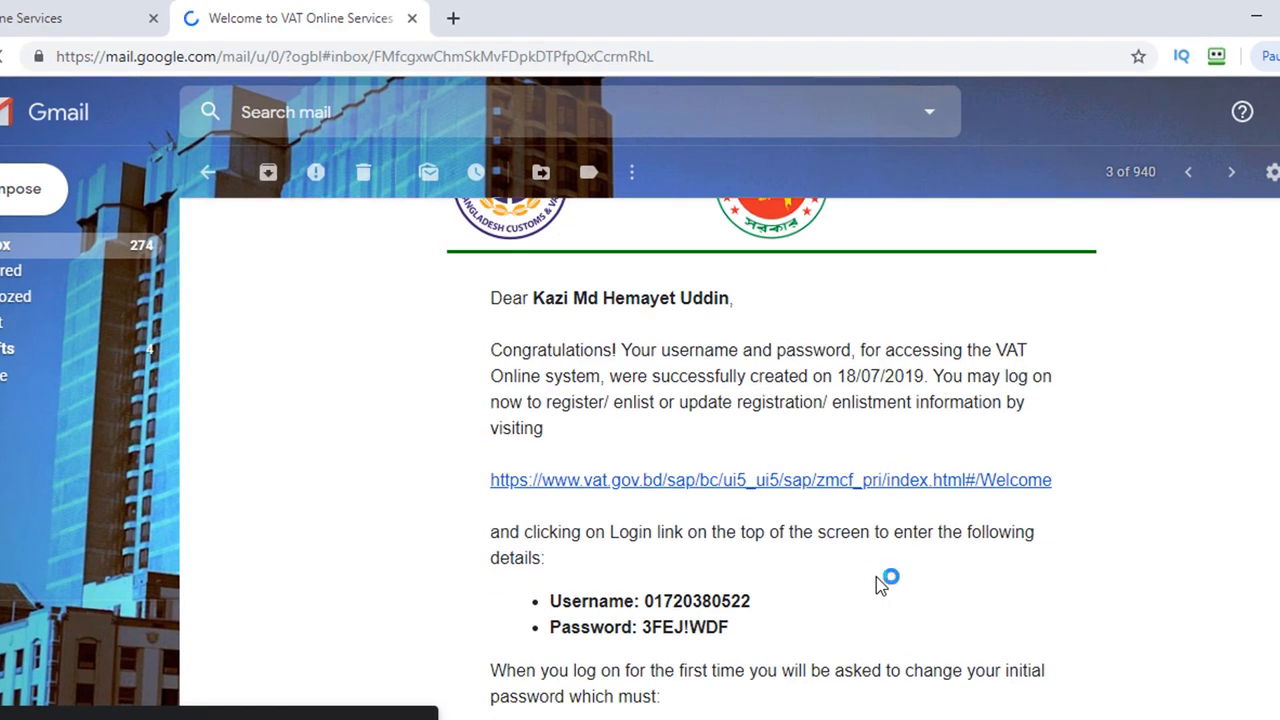
pyautogui.scroll(1, 877, 586)
pyautogui.scroll(1, 878, 585)
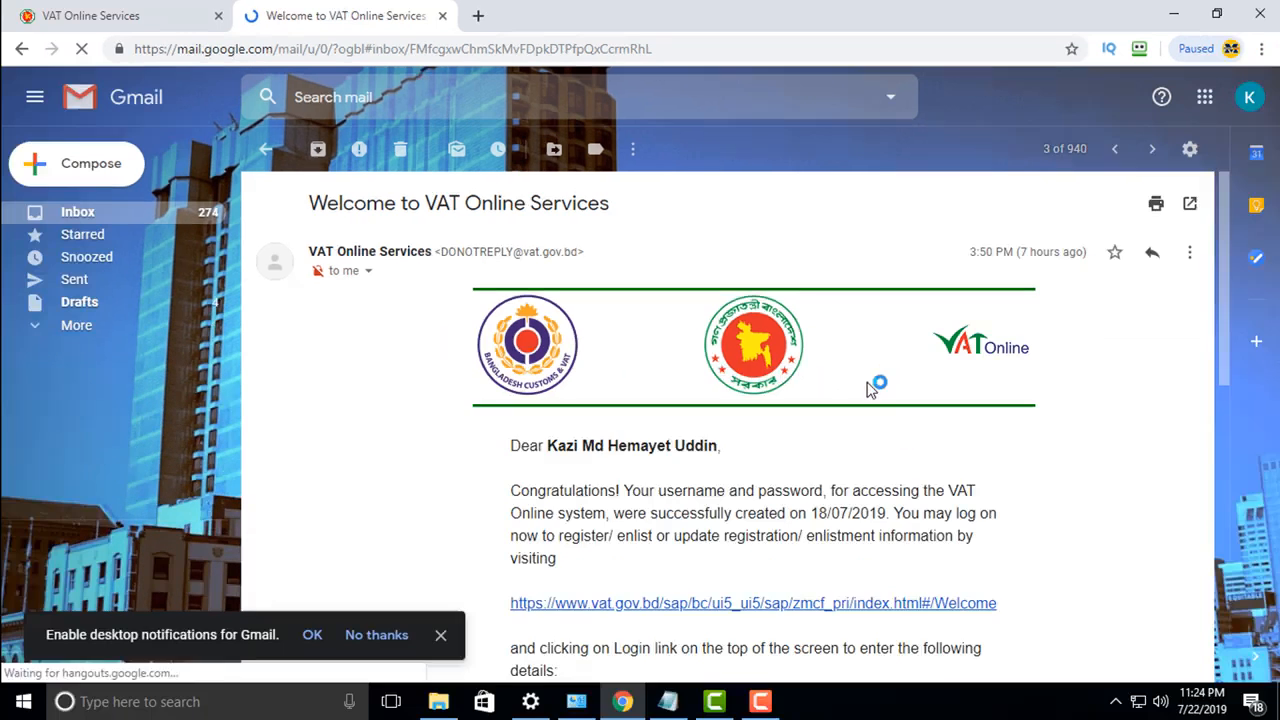
pyautogui.scroll(-2, 933, 511)
pyautogui.scroll(-1, 715, 465)
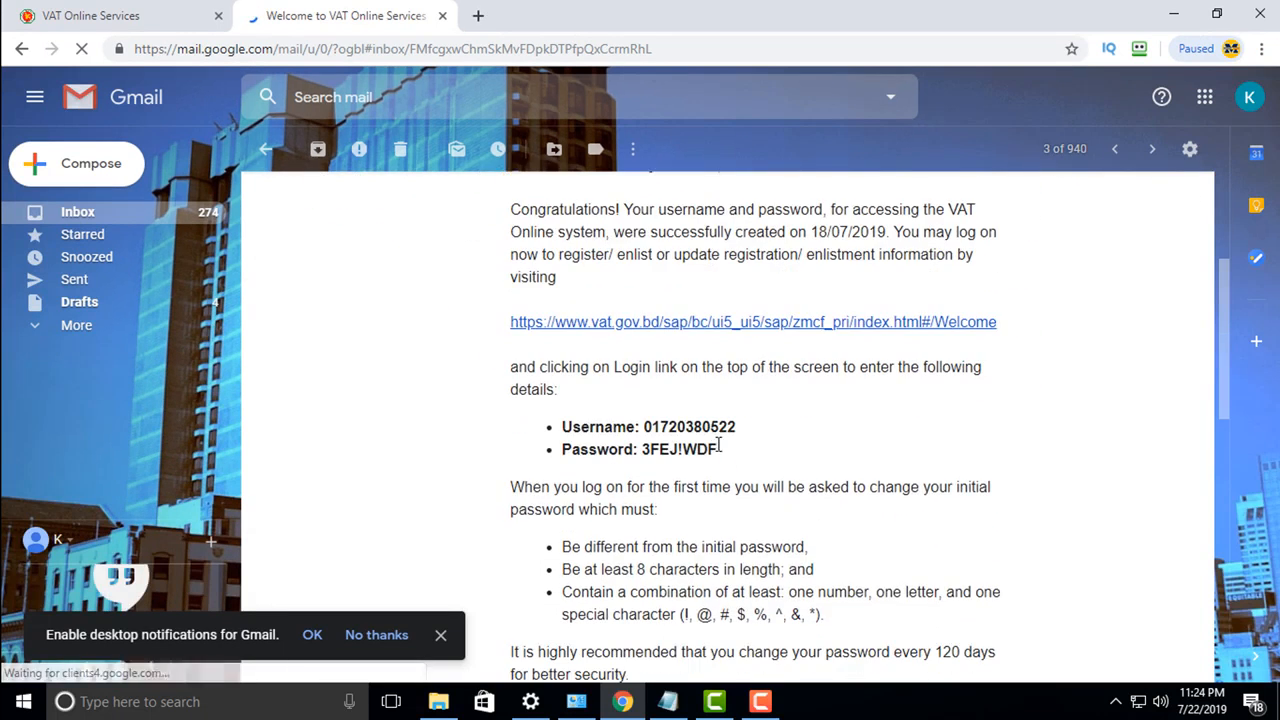
pyautogui.moveTo(751, 431); pyautogui.dragTo(663, 427)
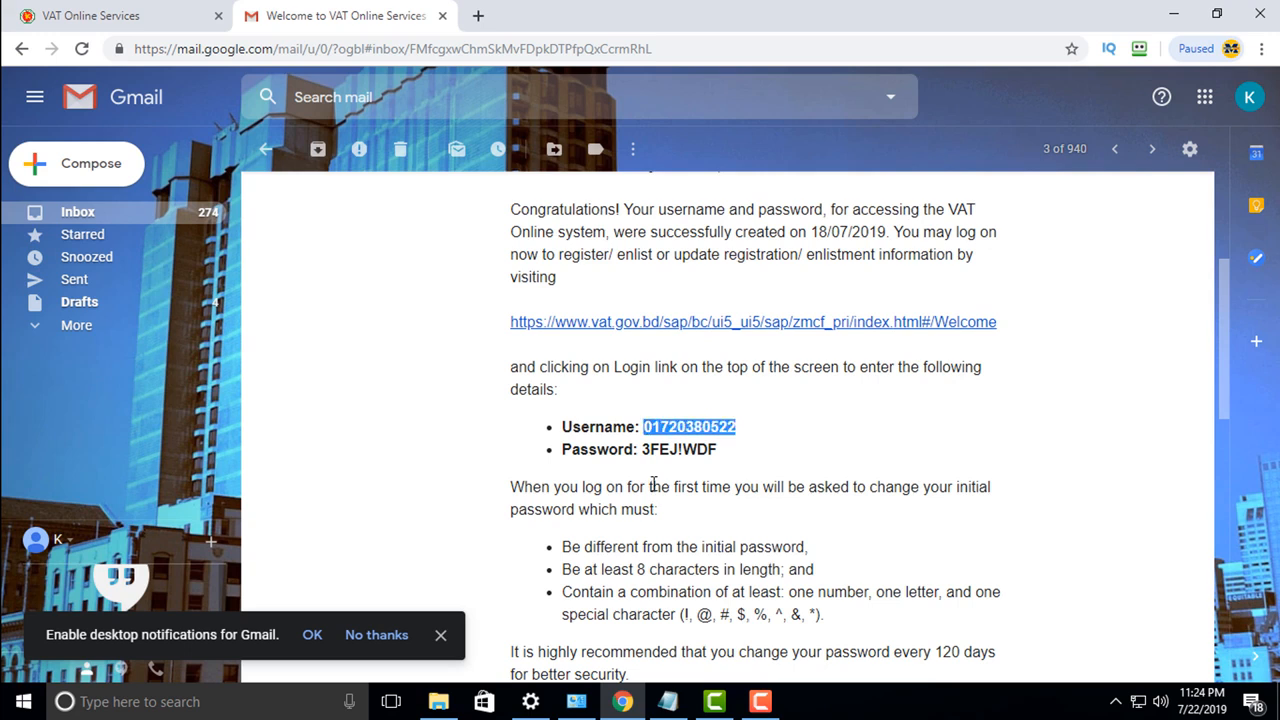
# Step: Paste the emailed username into the VAT login form's Username field
pyautogui.click(150, 15)
pyautogui.click(500, 250)
pyautogui.hotkey('ctrl', 'v')
pyautogui.click(486, 331)
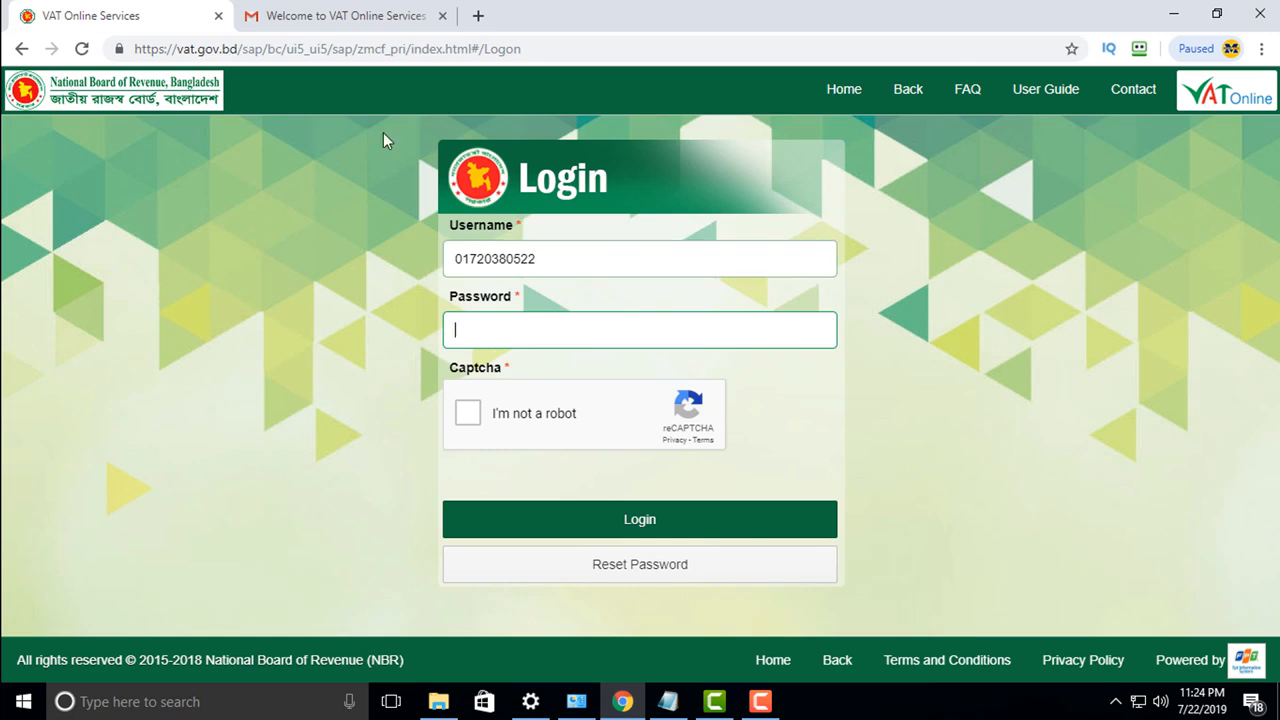
# Step: Enter the emailed temporary password, tick reCAPTCHA and log in
pyautogui.click(352, 30)
pyautogui.moveTo(724, 452); pyautogui.dragTo(666, 443)
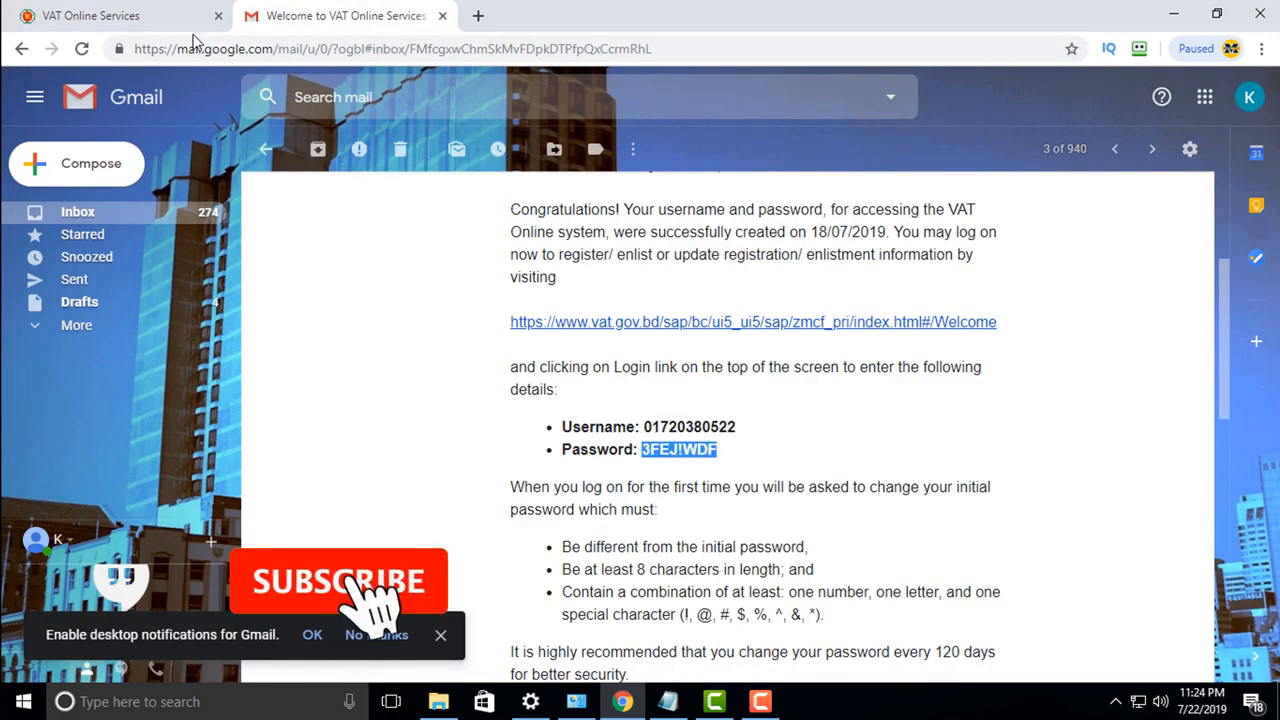
pyautogui.click(149, 20)
pyautogui.hotkey('ctrl', 'v')
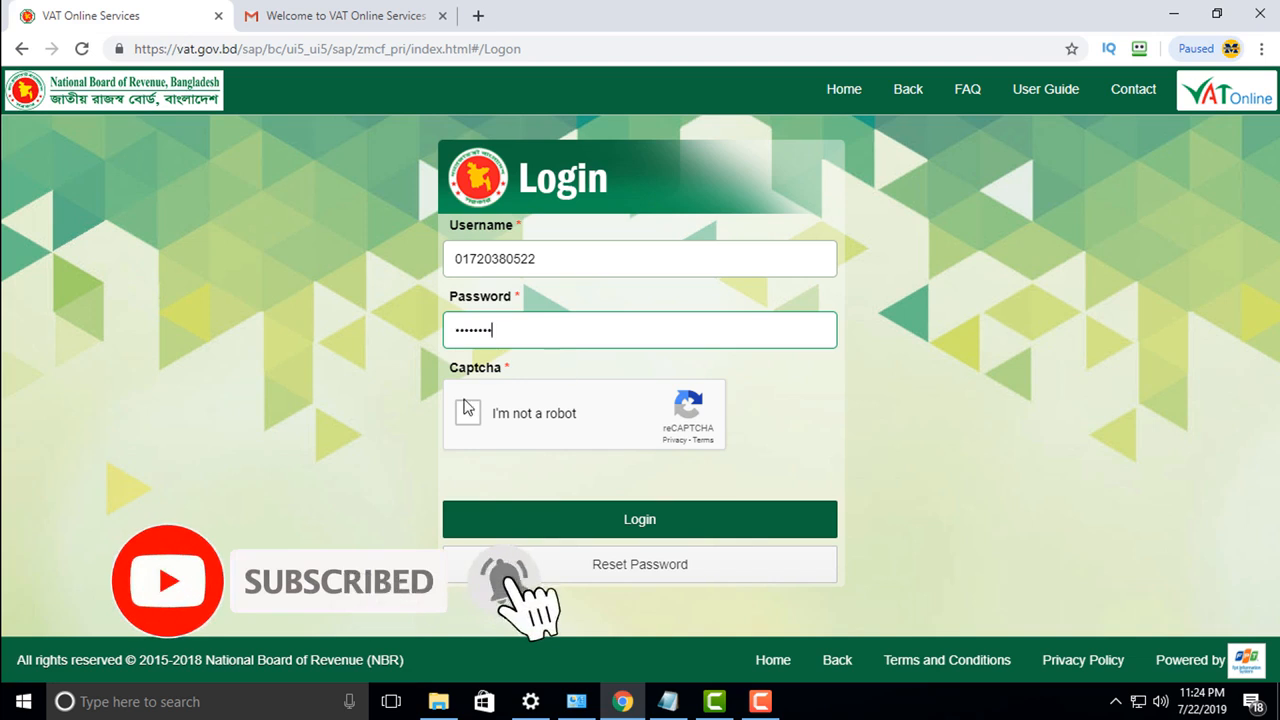
pyautogui.click(467, 412)
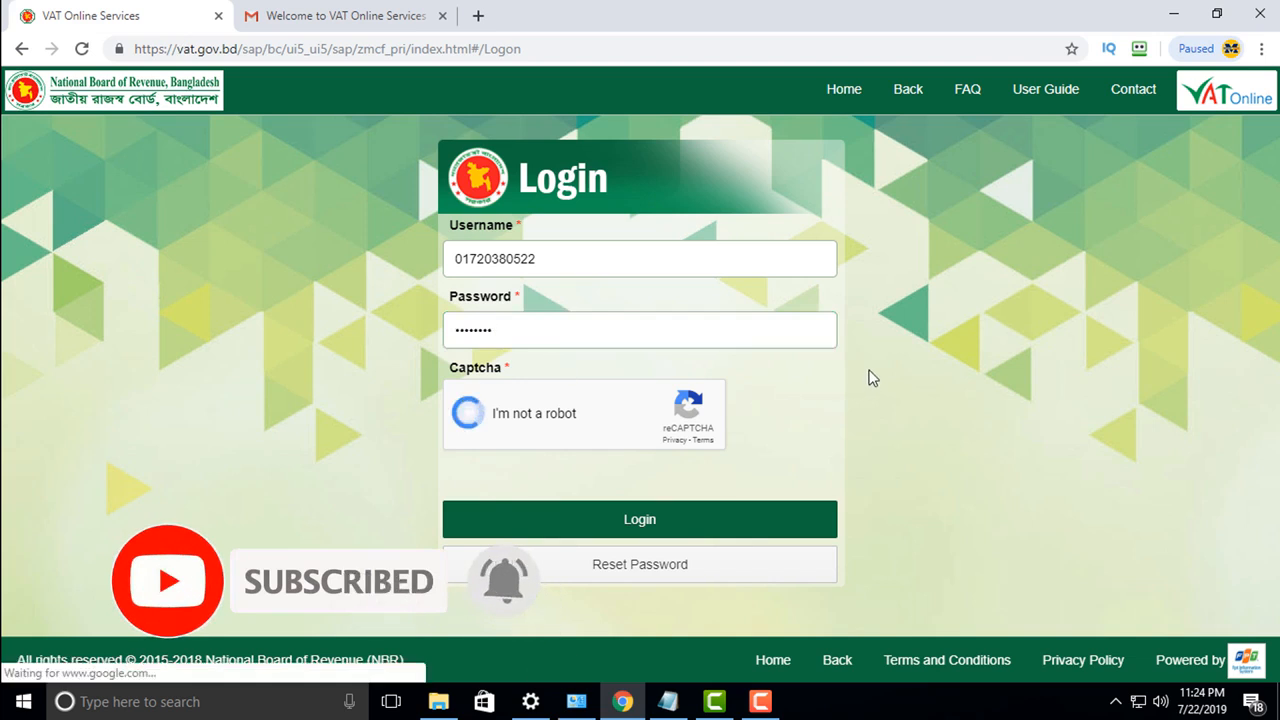
pyautogui.click(683, 521)
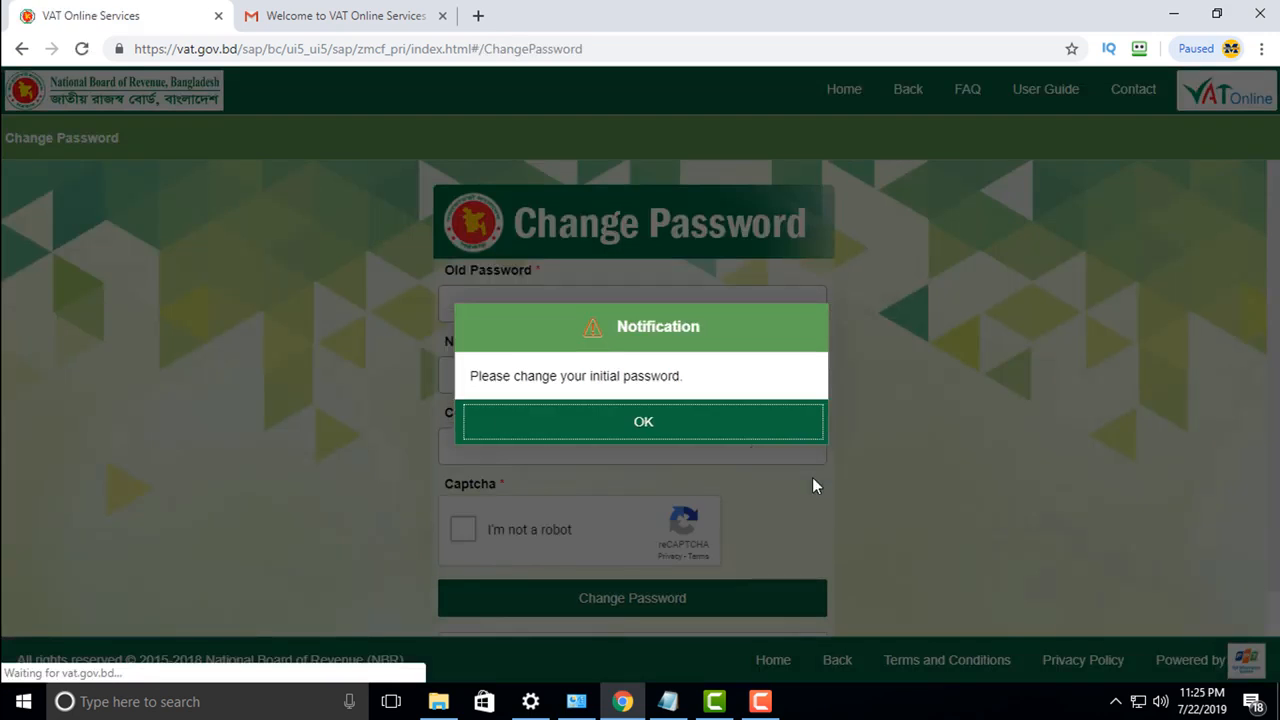
# Step: Dismiss the change-password notice and enter a new password copied from the notes
pyautogui.click(655, 424)
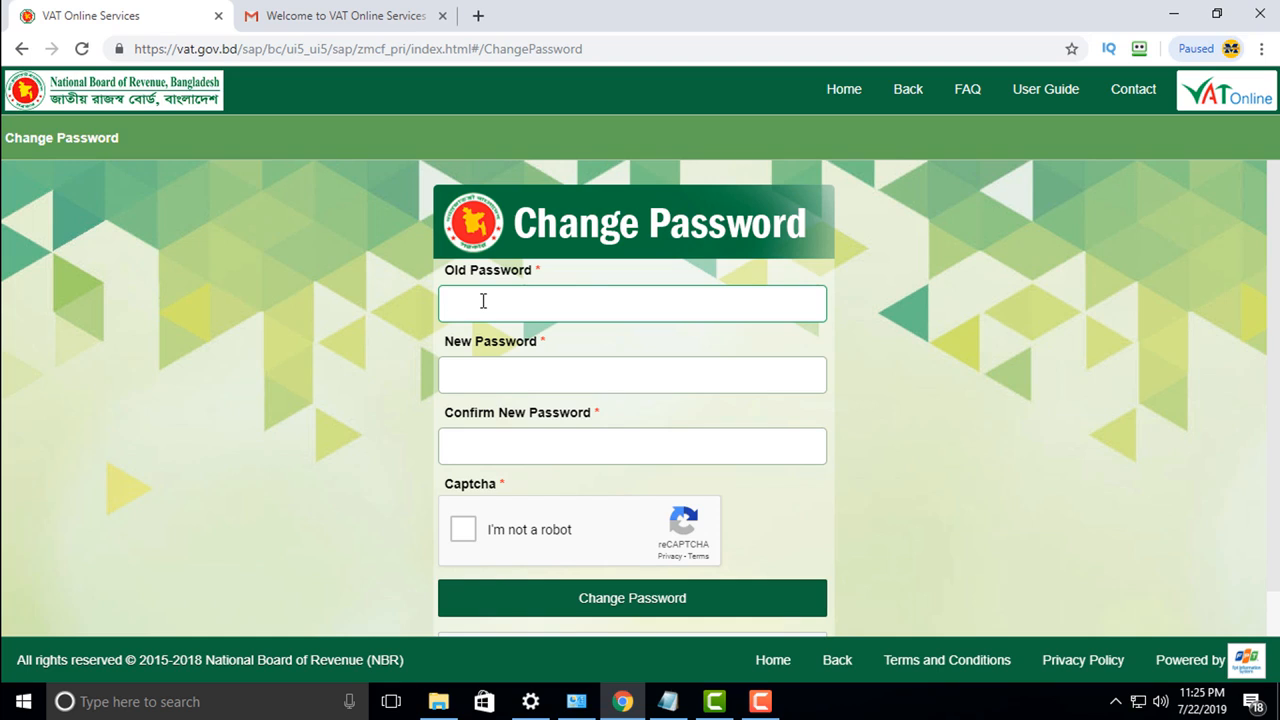
pyautogui.click(466, 380)
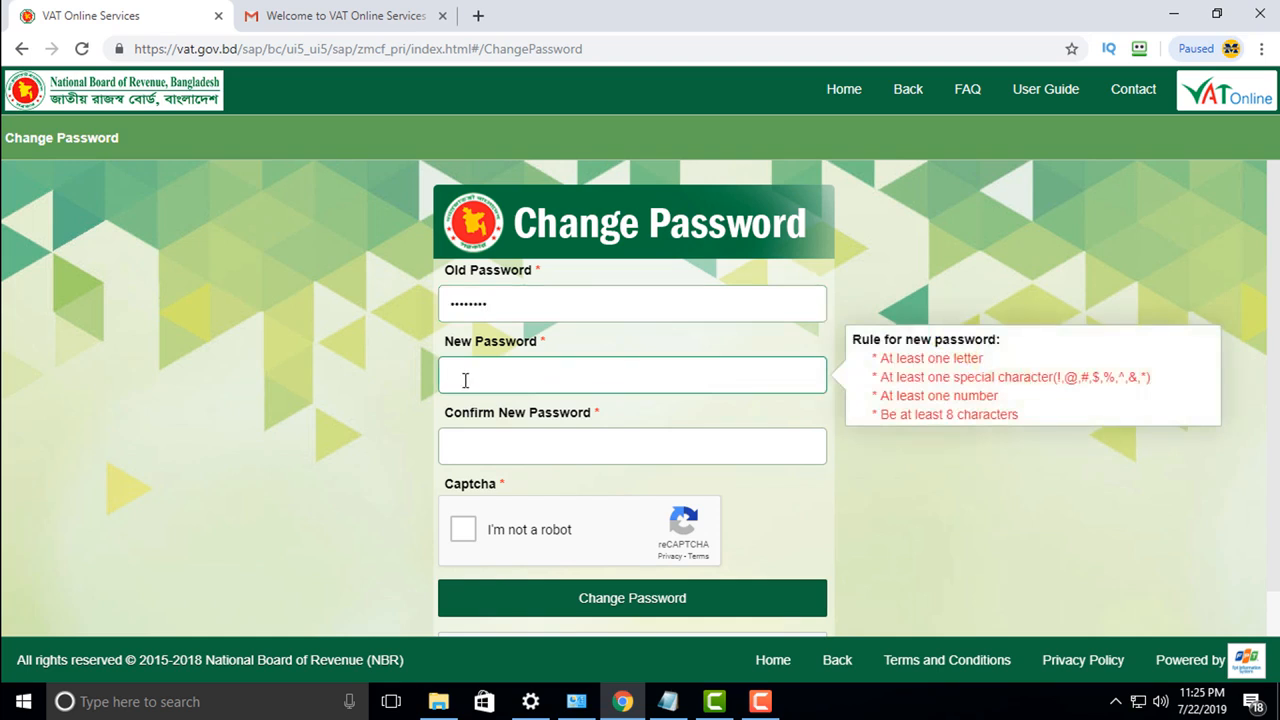
pyautogui.click(668, 701)
pyautogui.click(370, 205)
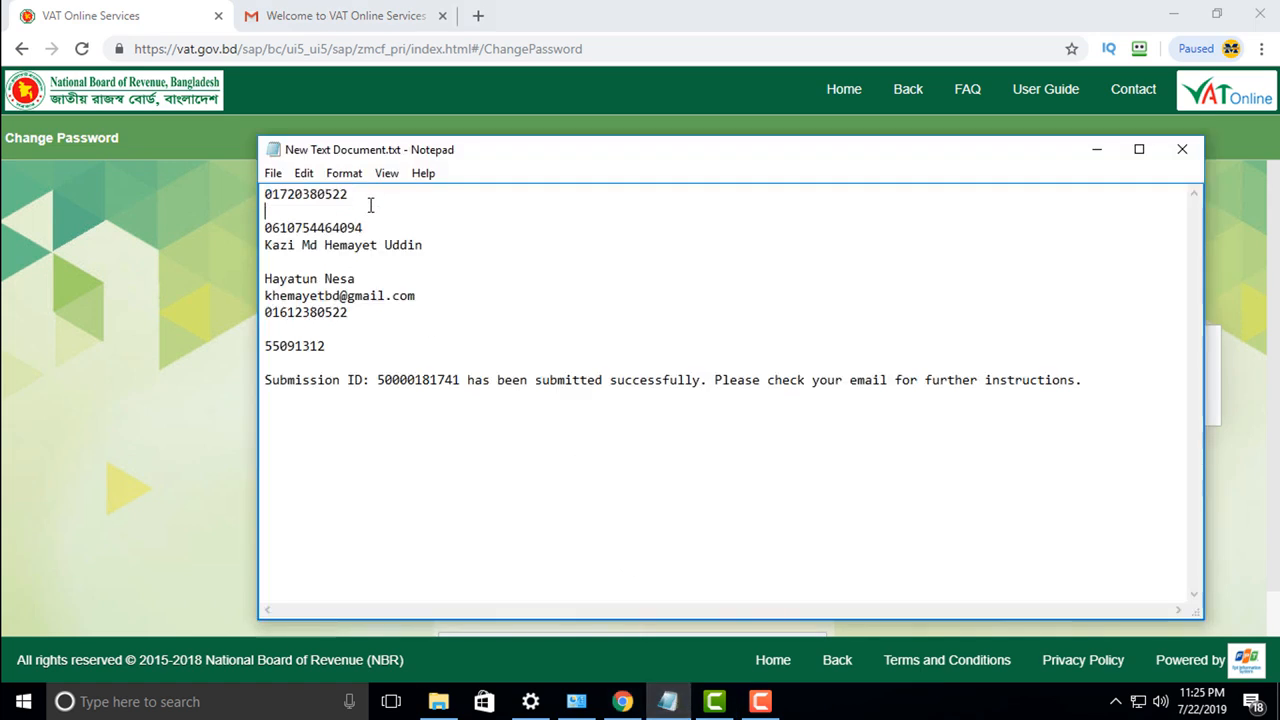
pyautogui.doubleClick(300, 193)
pyautogui.click(194, 283)
pyautogui.click(520, 378)
pyautogui.hotkey('ctrl', 'v')
pyautogui.write('••')
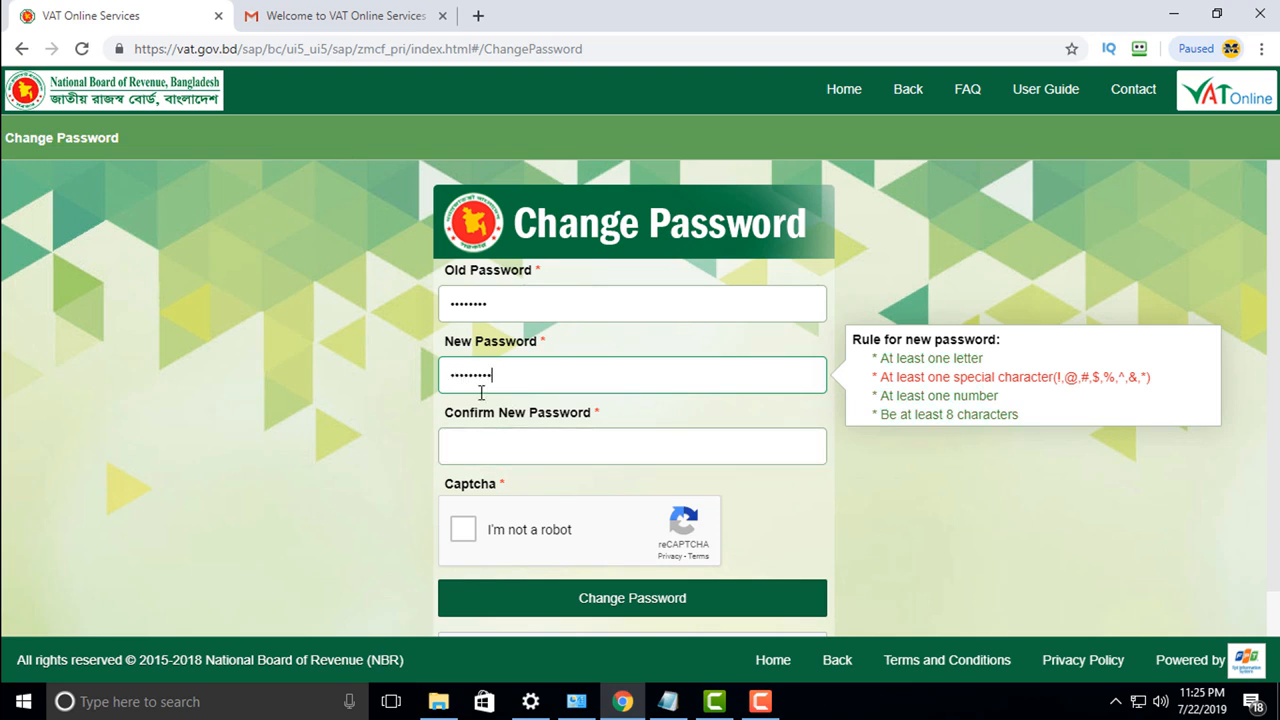
# Step: Fill the Confirm New Password field and submit the password change
pyautogui.click(484, 433)
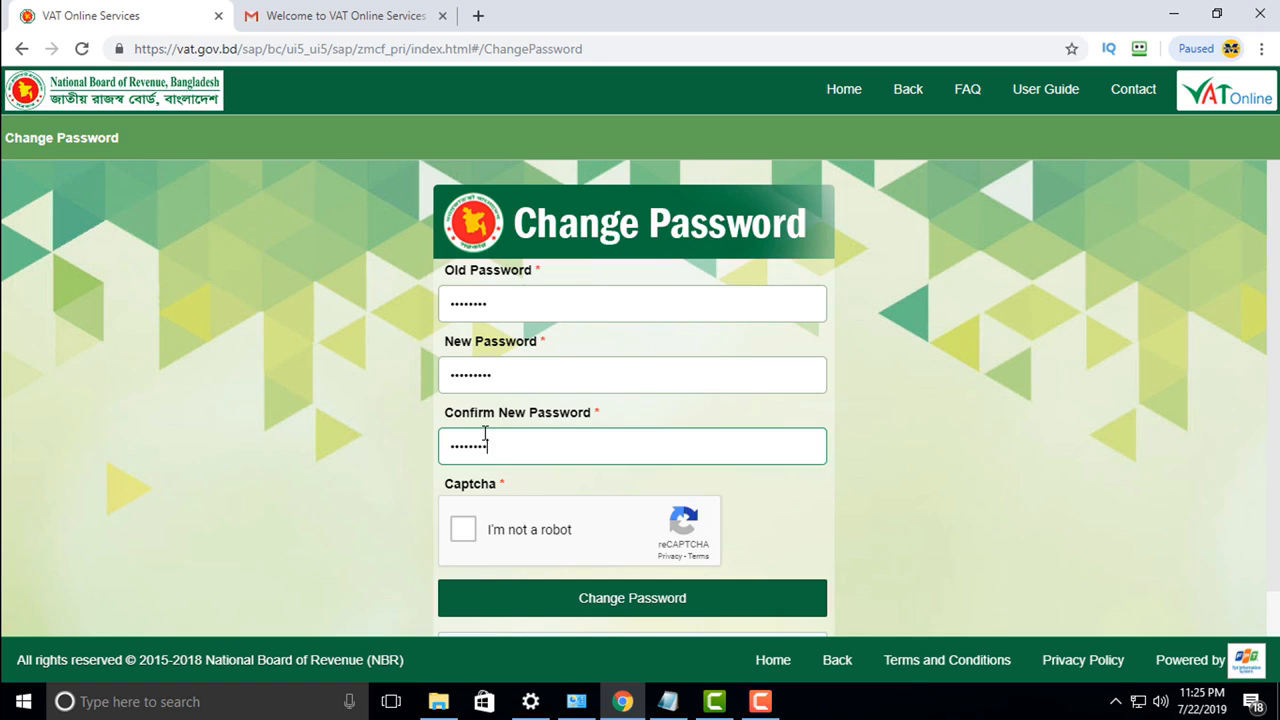
pyautogui.click(668, 701)
pyautogui.click(343, 357)
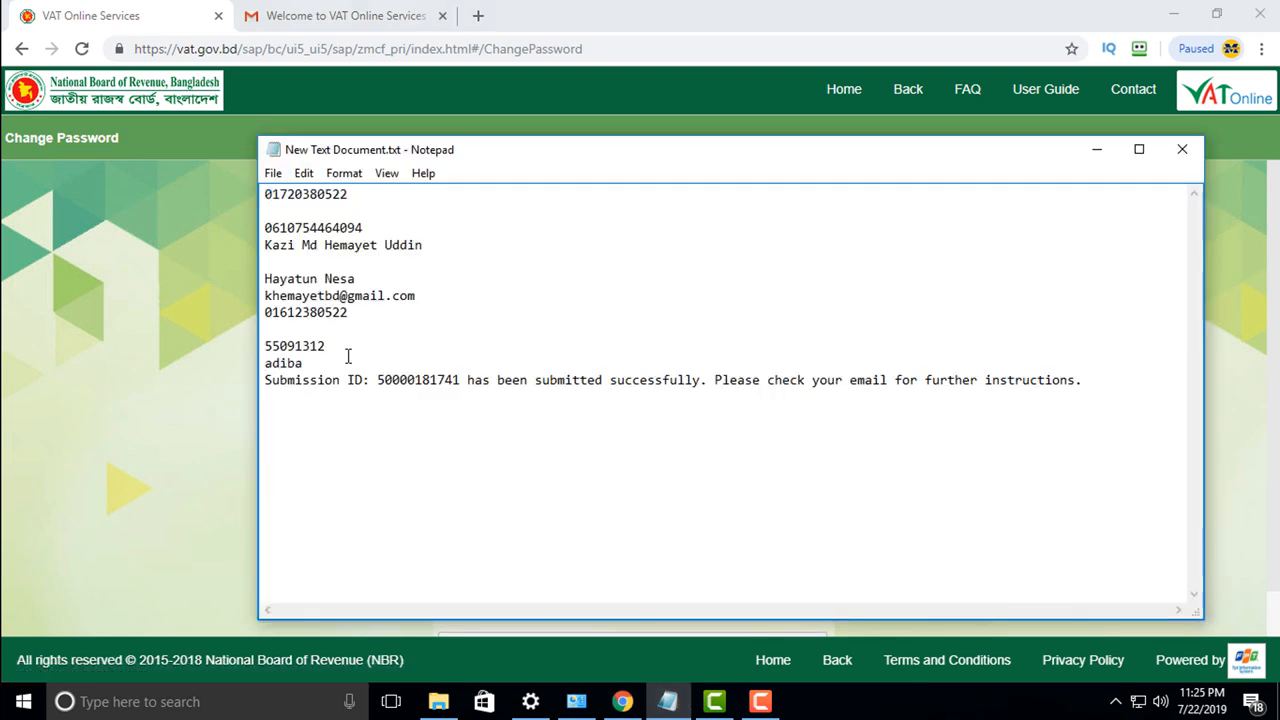
pyautogui.click(196, 428)
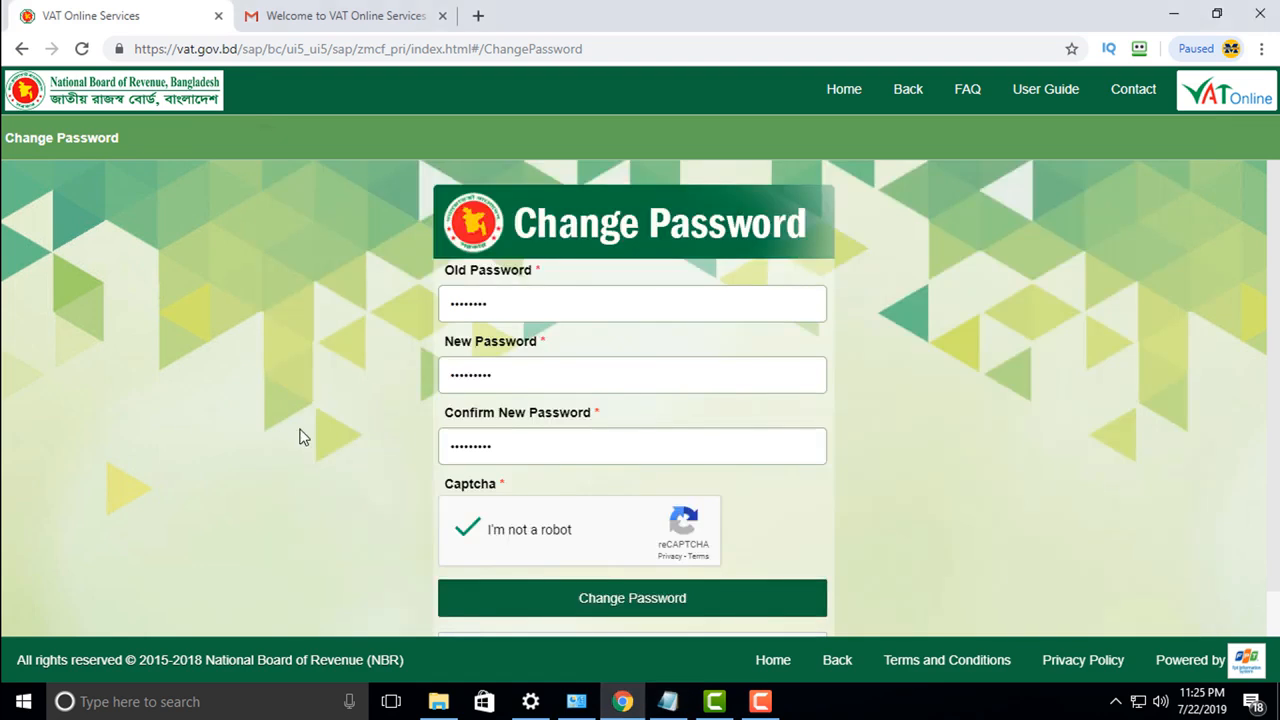
pyautogui.click(645, 604)
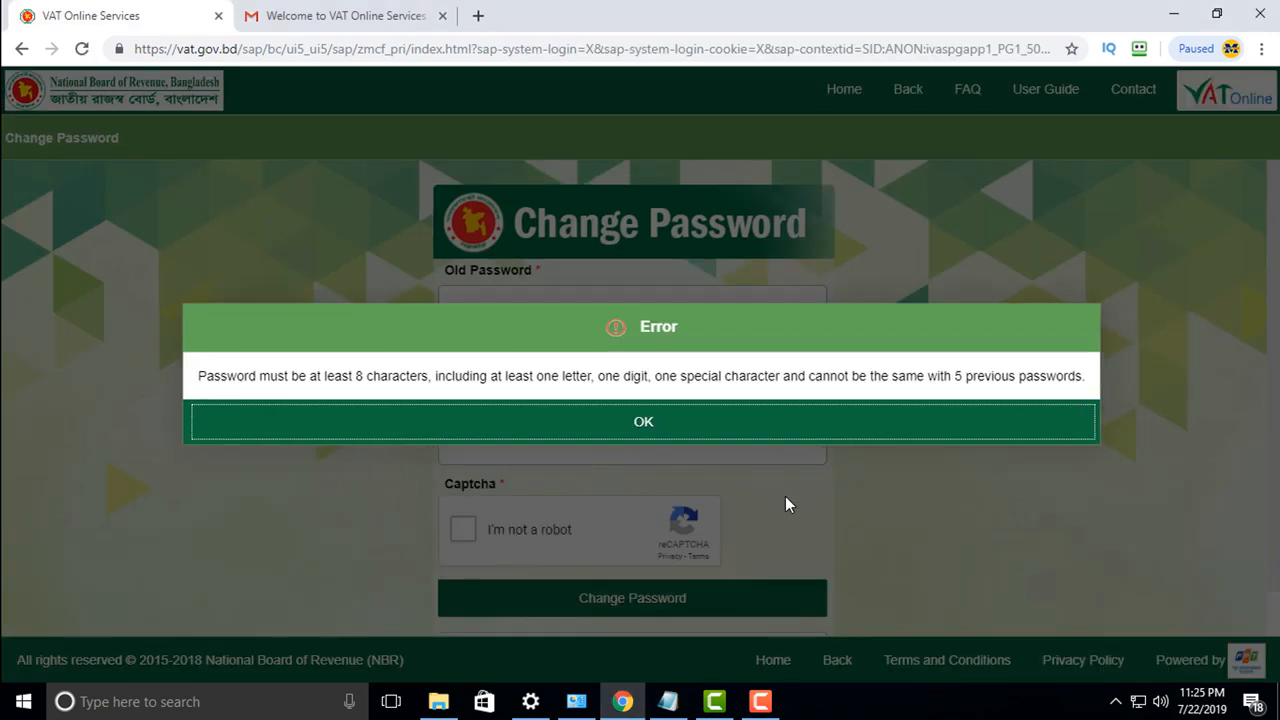
# Step: Dismiss the password-rules error and re-enter the old password from the notes
pyautogui.click(653, 432)
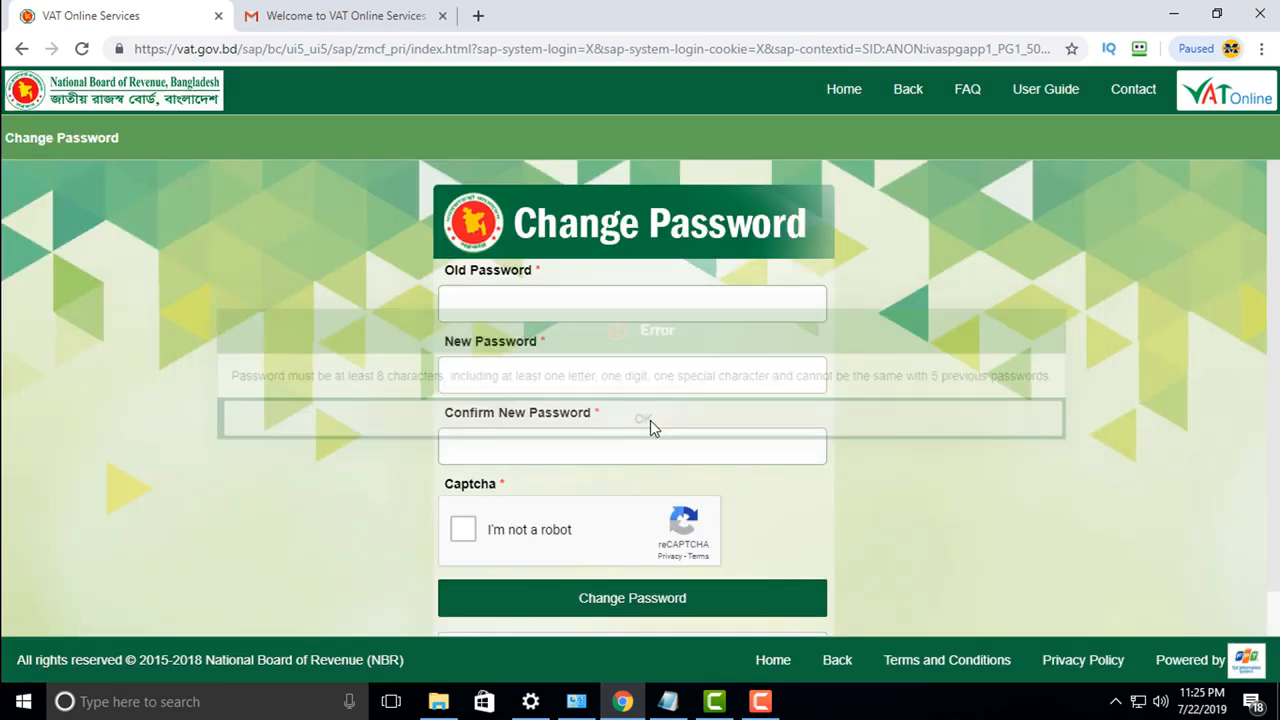
pyautogui.click(466, 304)
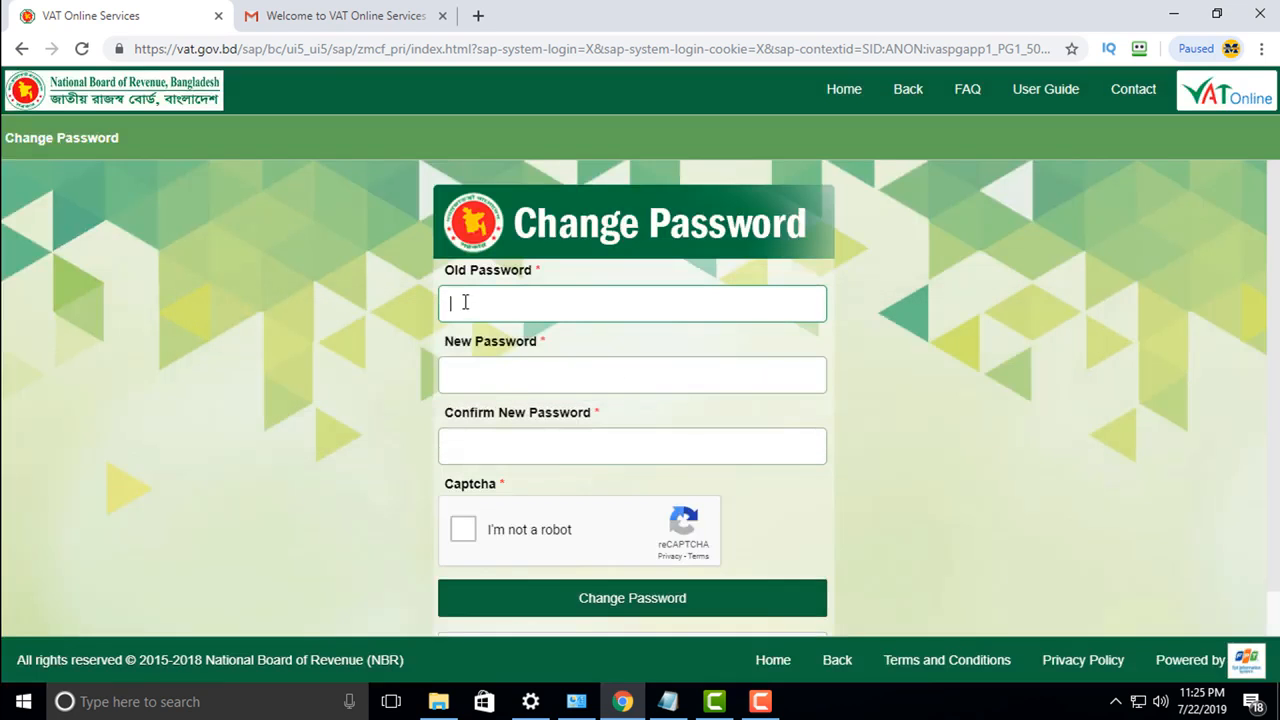
pyautogui.click(668, 701)
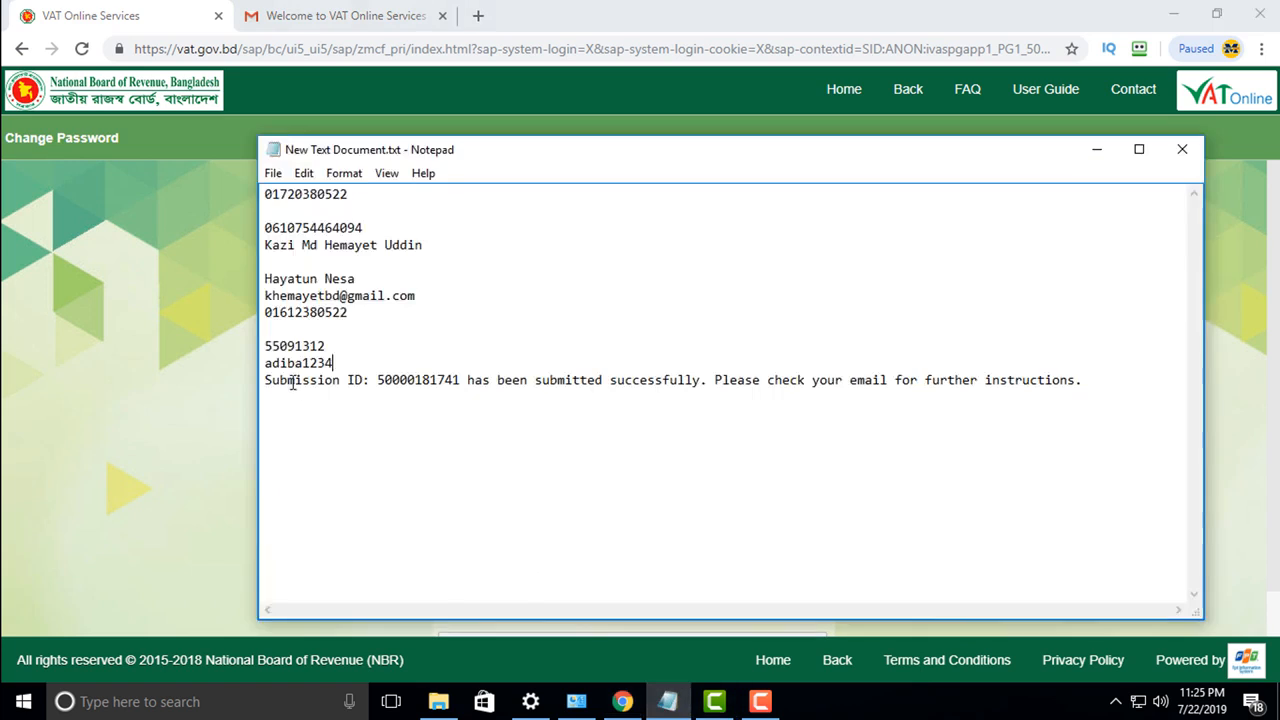
pyautogui.hotkey('ctrl', 'v')
pyautogui.click(474, 378)
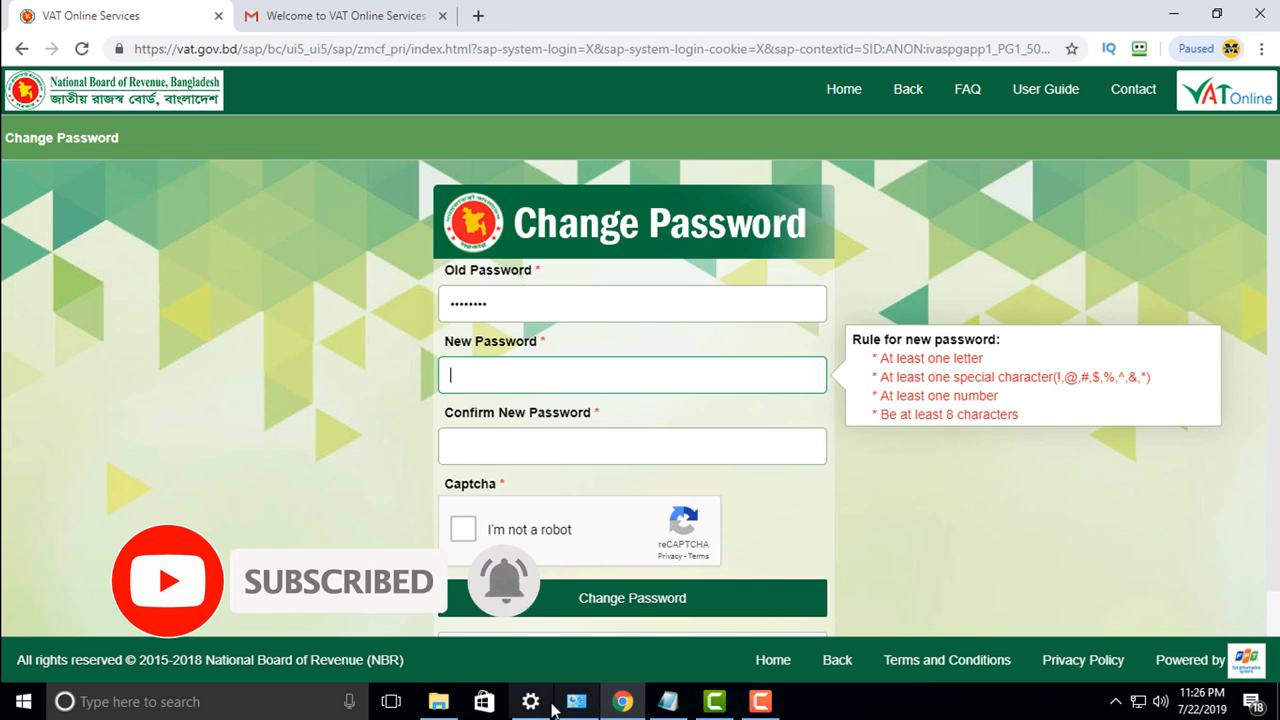
# Step: Add '@' to the saved password, paste it as the new password, tick reCAPTCHA and submit
pyautogui.click(668, 701)
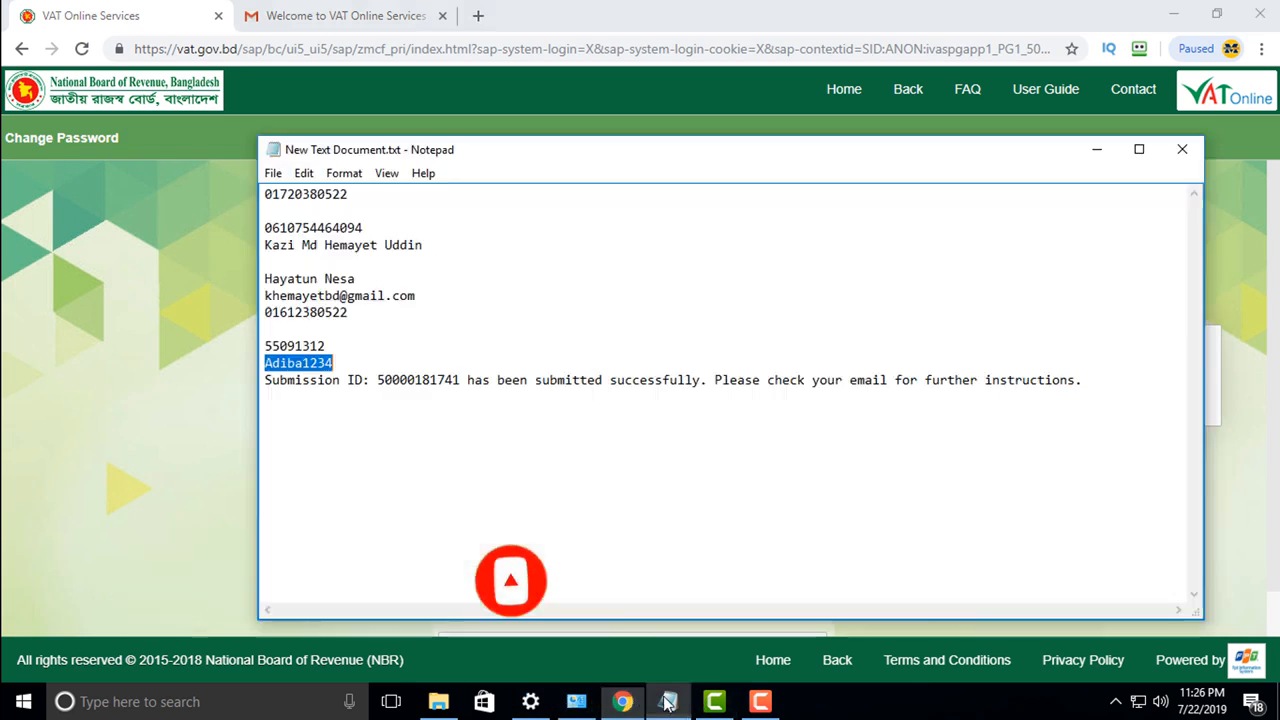
pyautogui.click(311, 295)
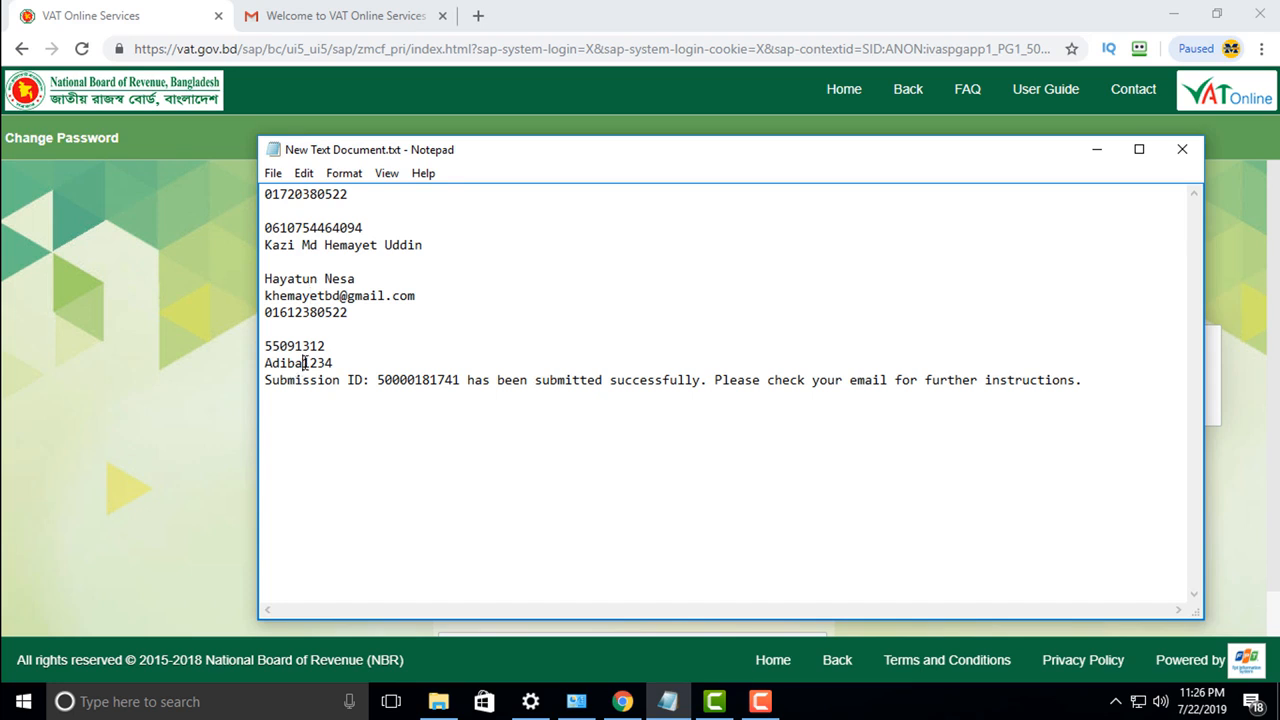
pyautogui.write('@')
pyautogui.moveTo(357, 363); pyautogui.dragTo(266, 363)
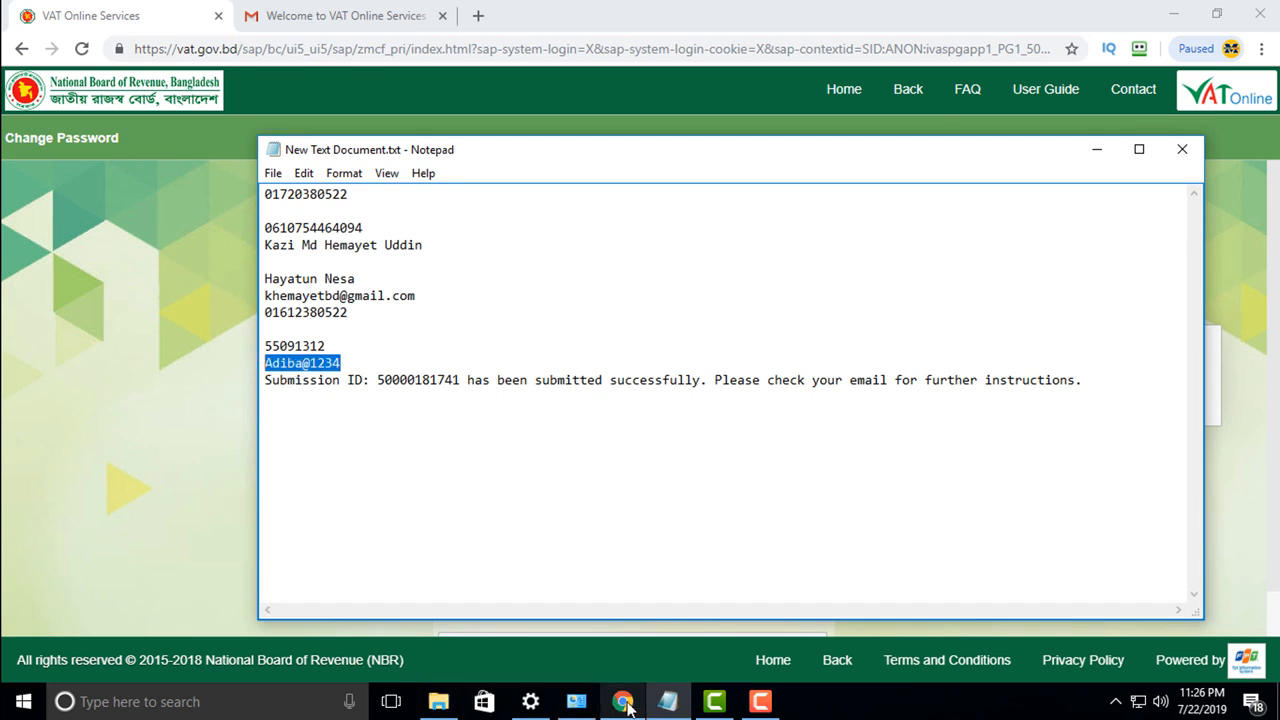
pyautogui.click(622, 701)
pyautogui.hotkey('ctrl', 'v')
pyautogui.click(469, 436)
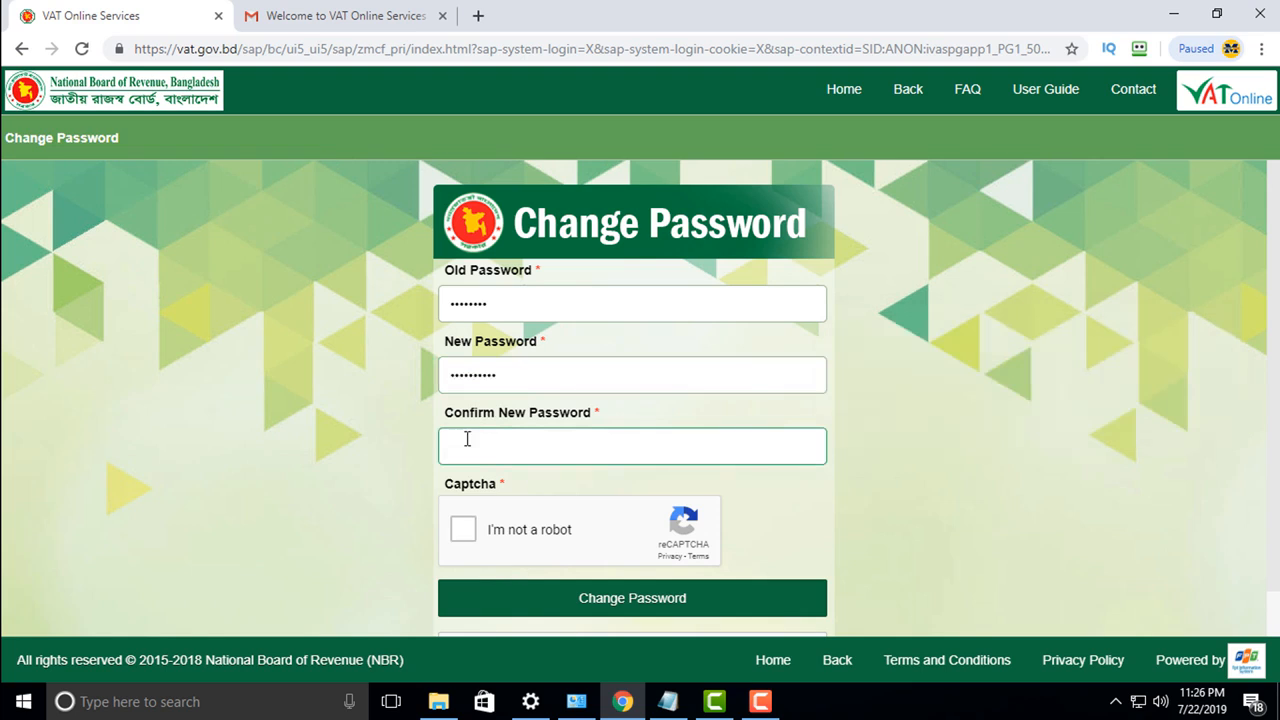
pyautogui.click(483, 533)
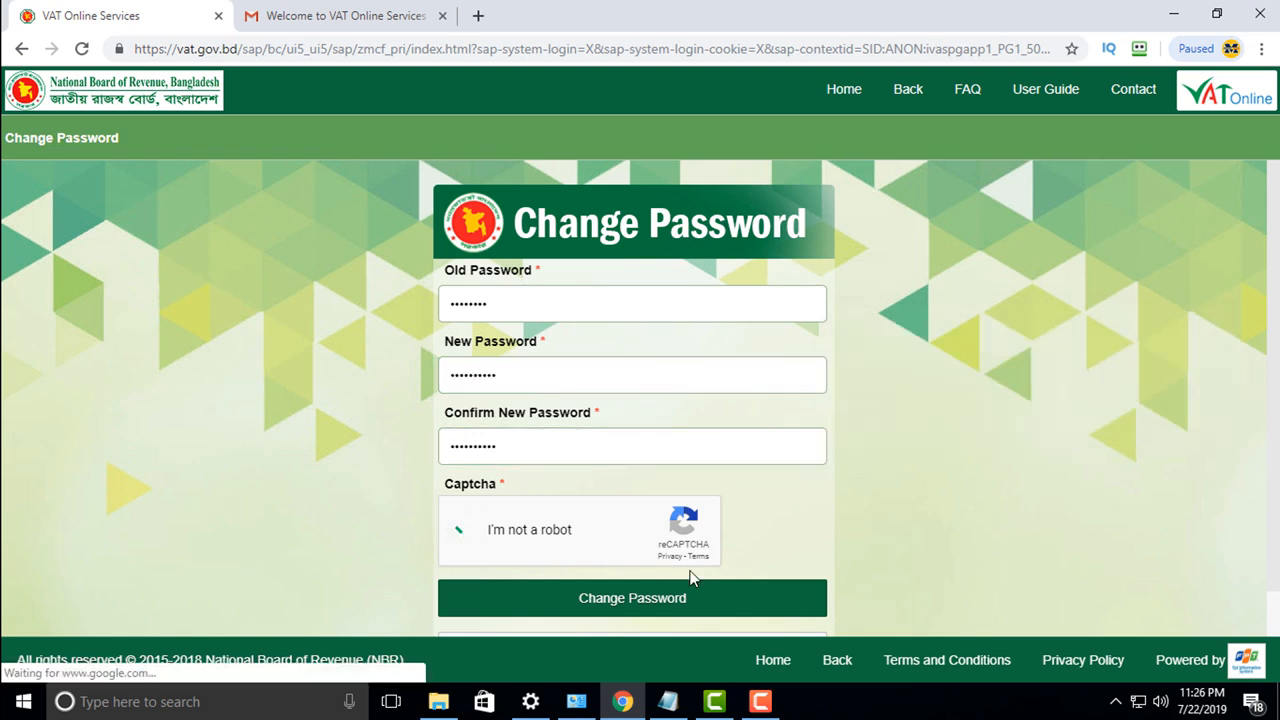
pyautogui.click(660, 600)
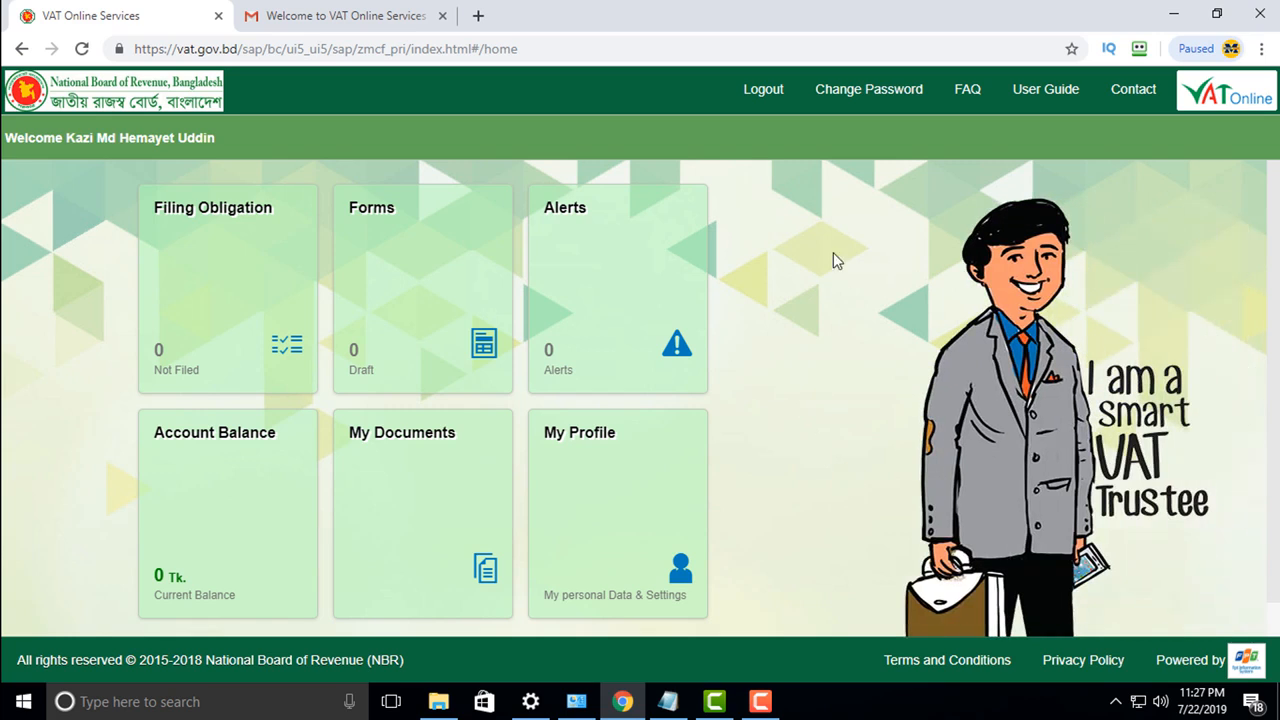
# Step: Add a Mushak-2.1 VAT/Turnover Tax Registration Form from Forms and continue to its main page
pyautogui.click(418, 325)
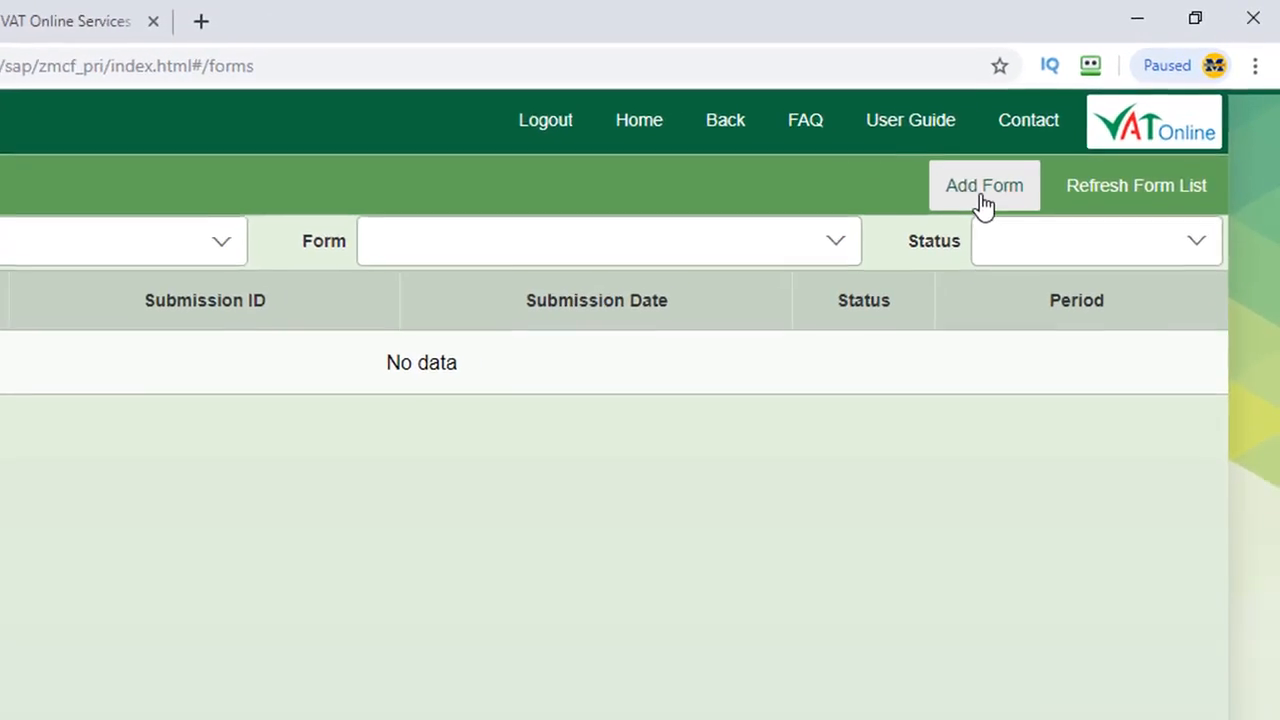
pyautogui.click(1058, 147)
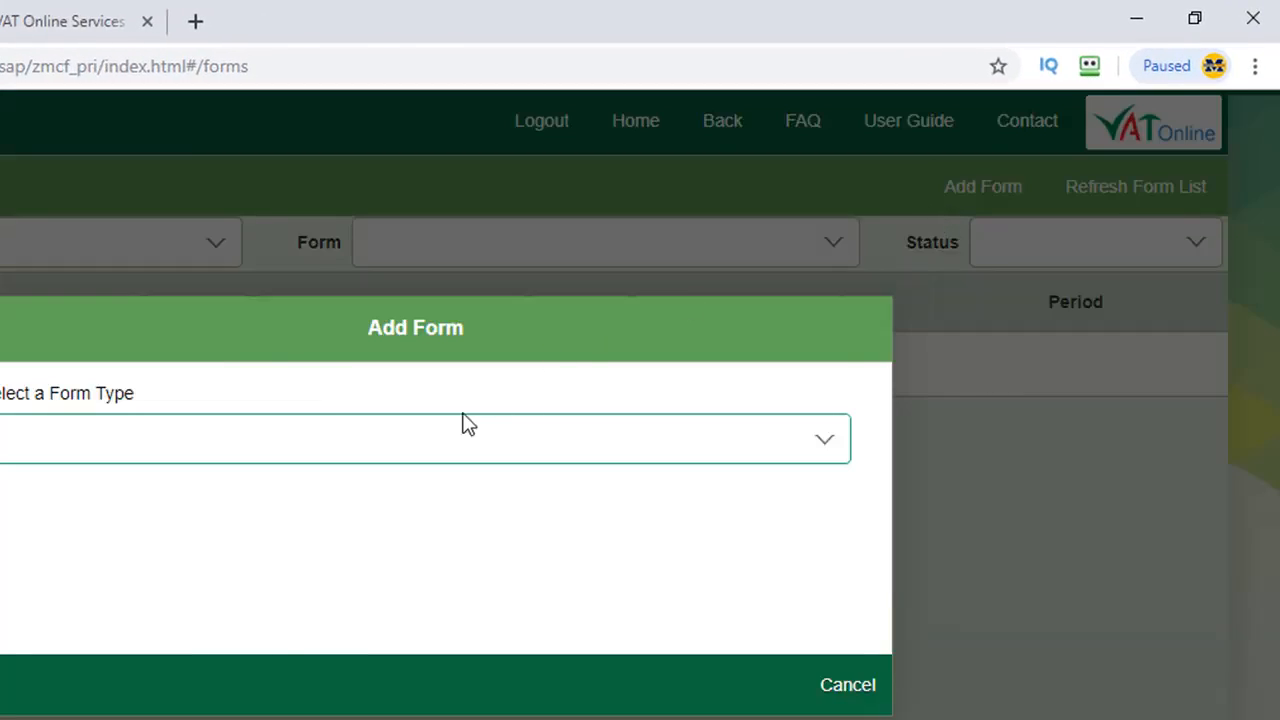
pyautogui.click(495, 432)
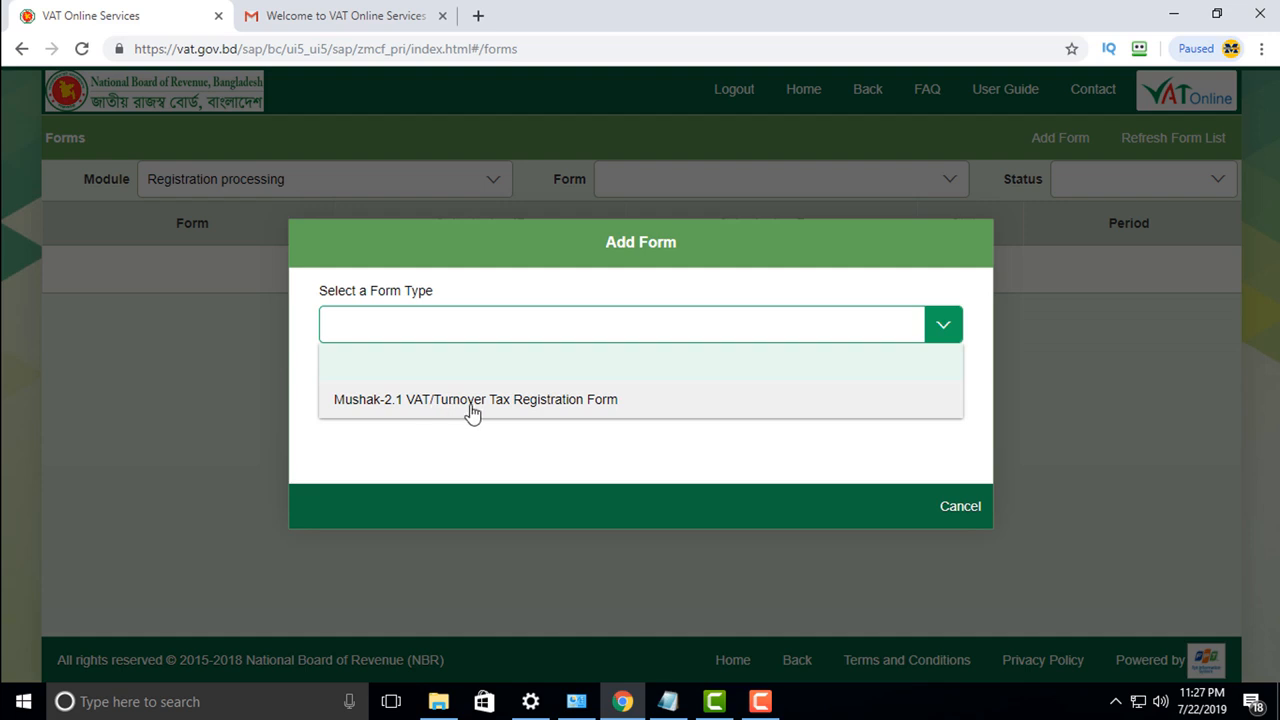
pyautogui.click(573, 405)
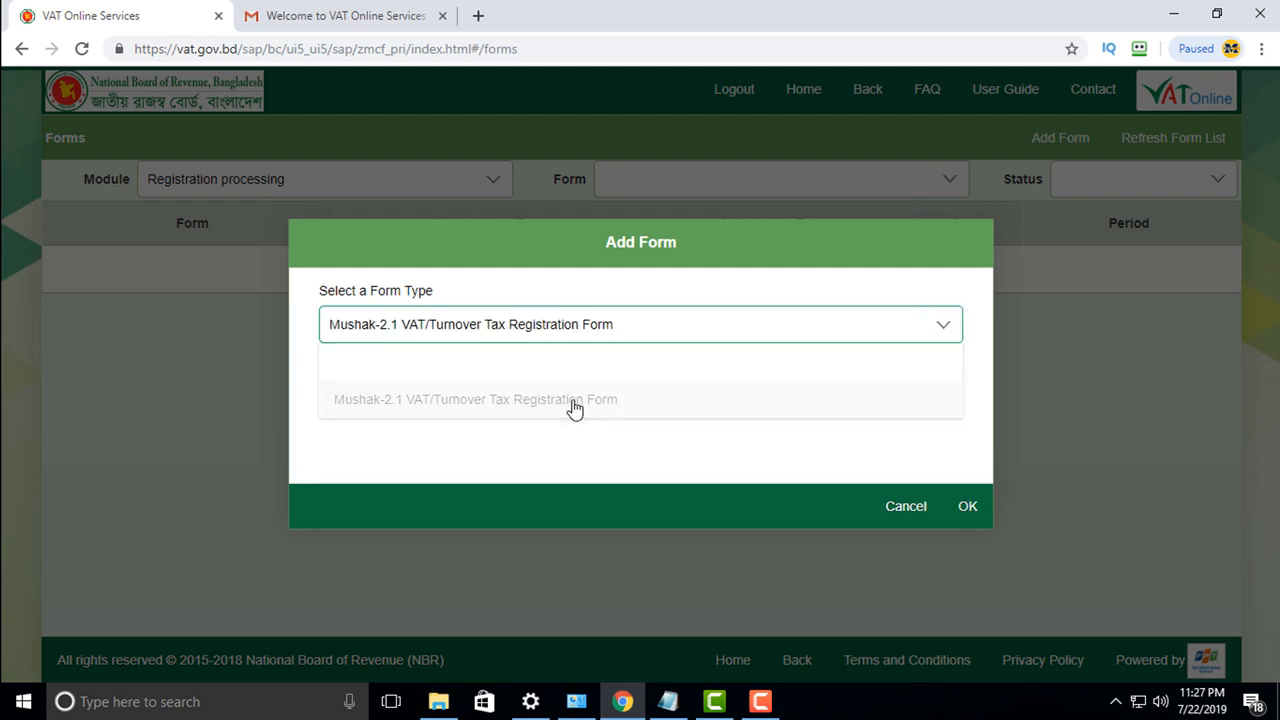
pyautogui.click(976, 514)
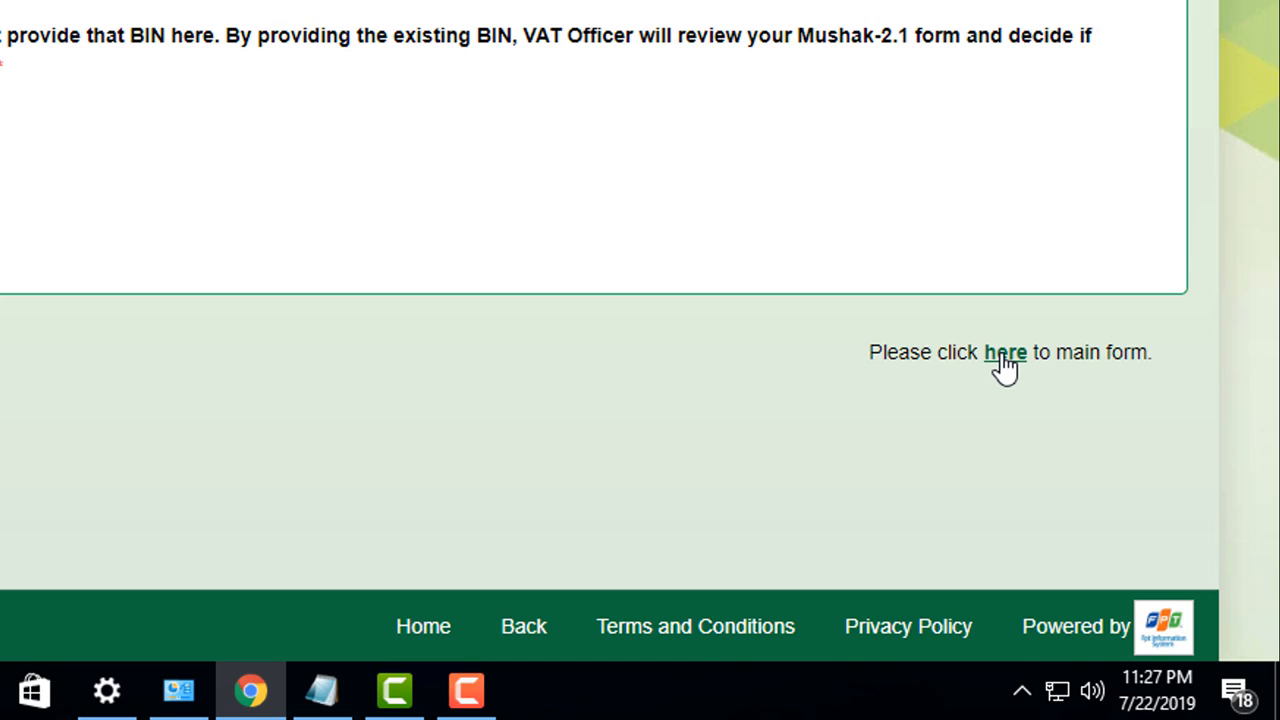
pyautogui.click(1004, 356)
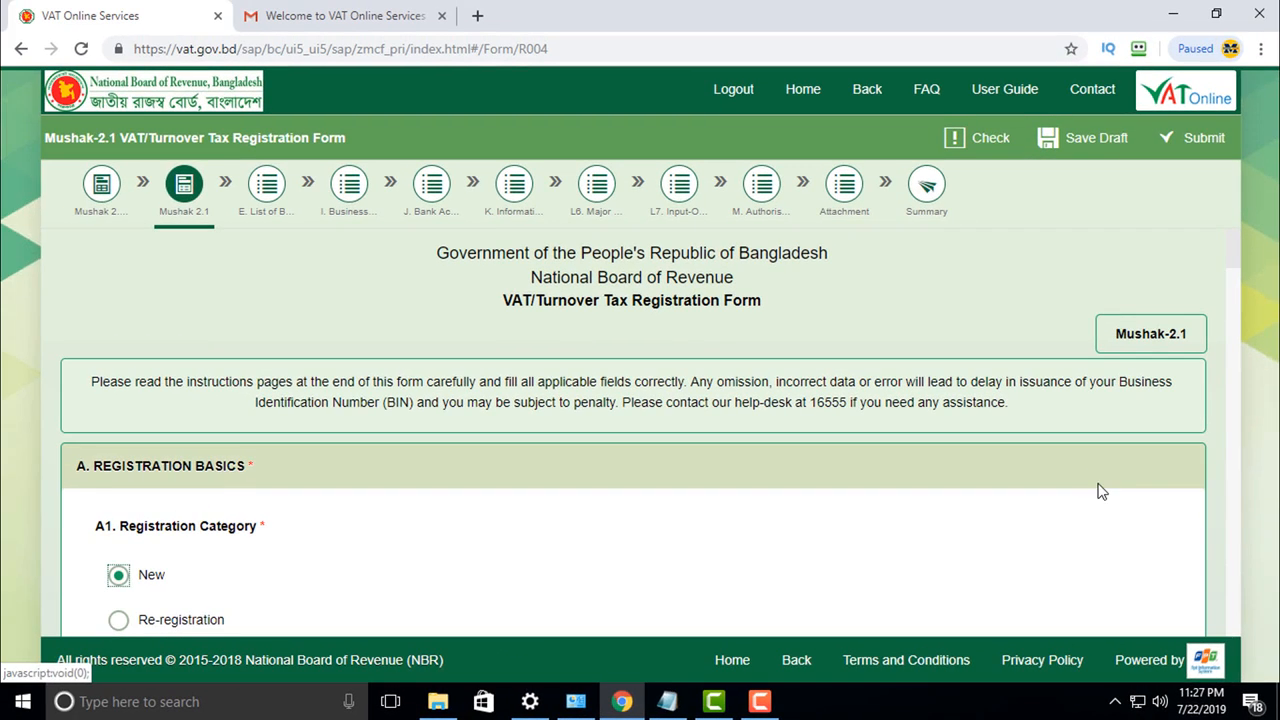
# Step: Tick (a) Proprietorship under B1 and answer No to B2 withholding entity
pyautogui.scroll(-3, 505, 500)
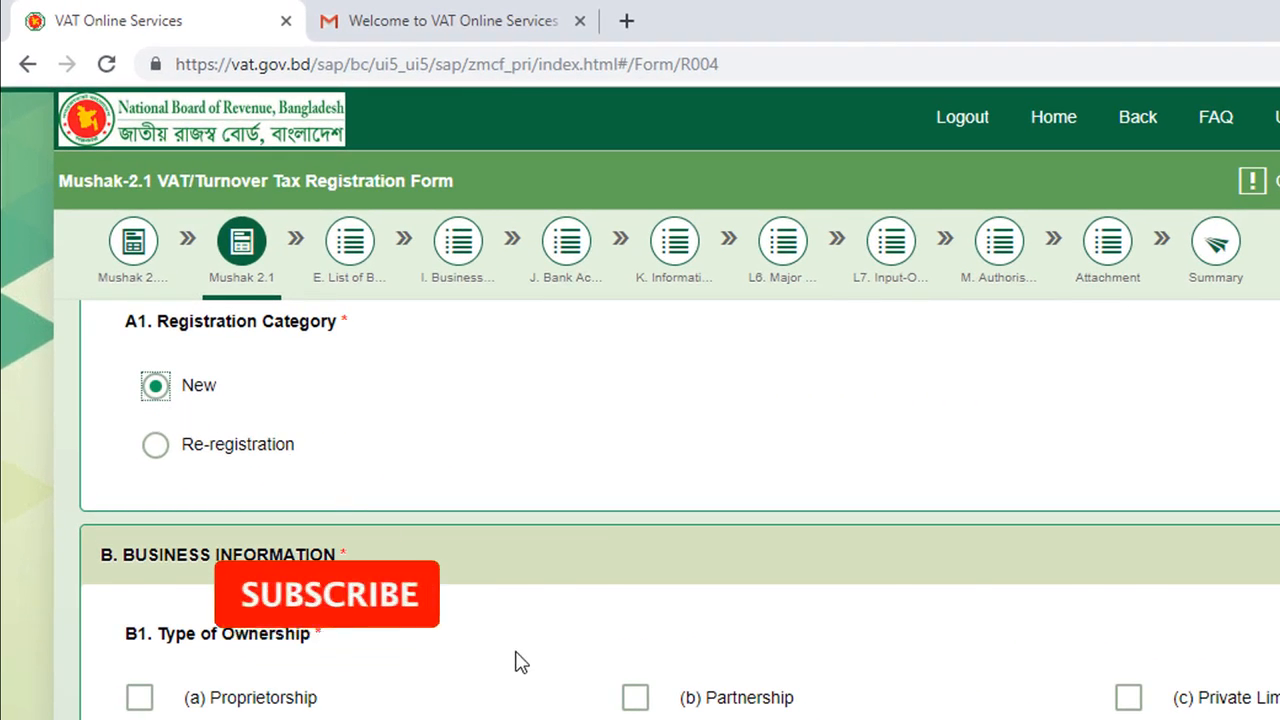
pyautogui.scroll(-1, 516, 663)
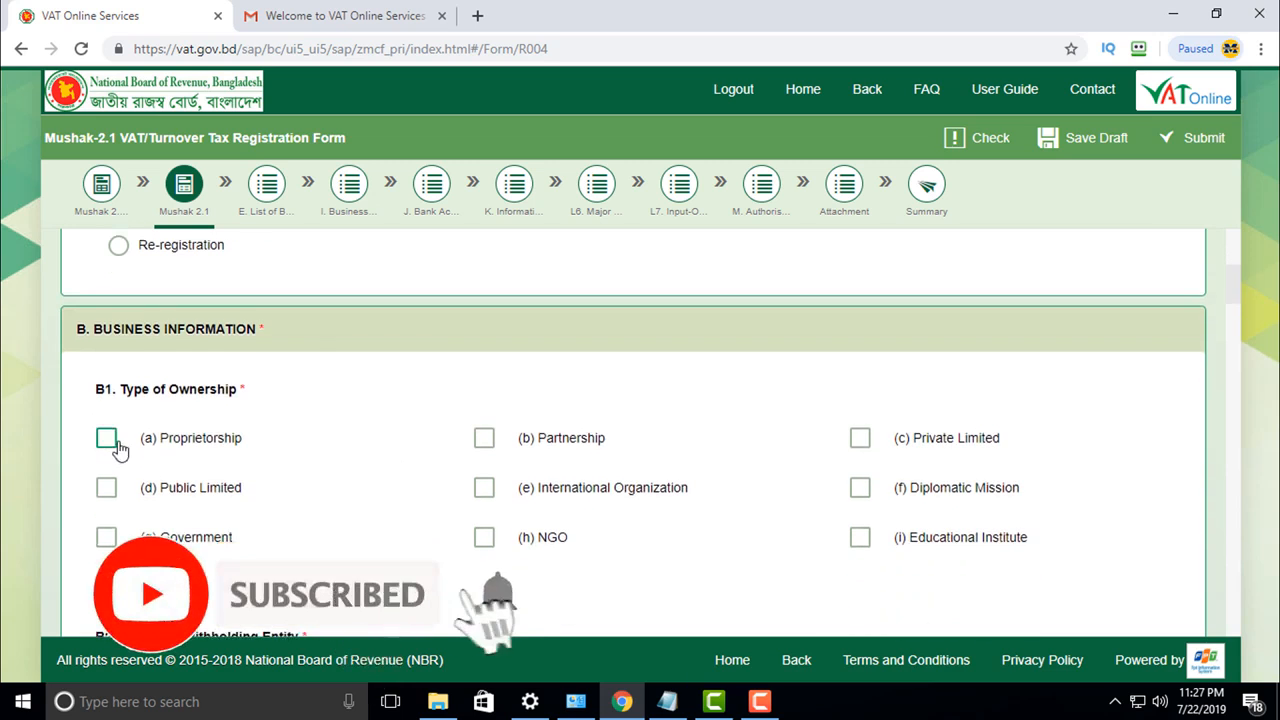
pyautogui.click(107, 439)
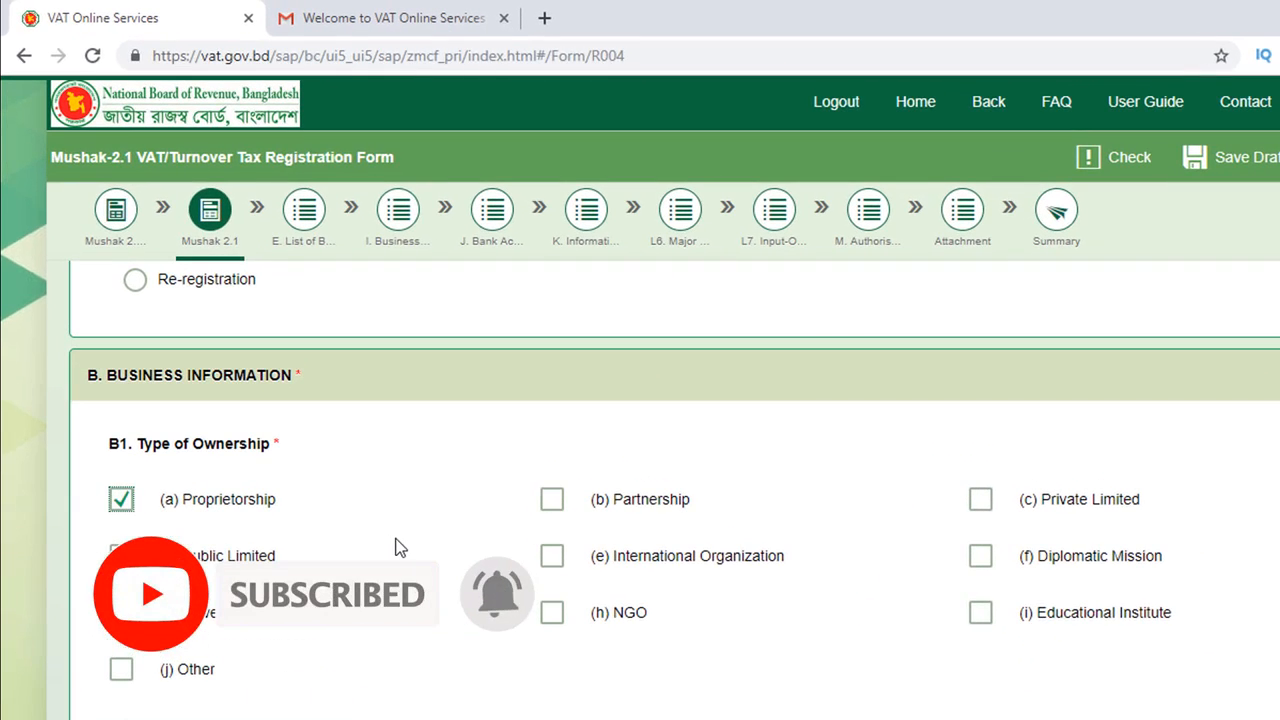
pyautogui.scroll(-1, 400, 547)
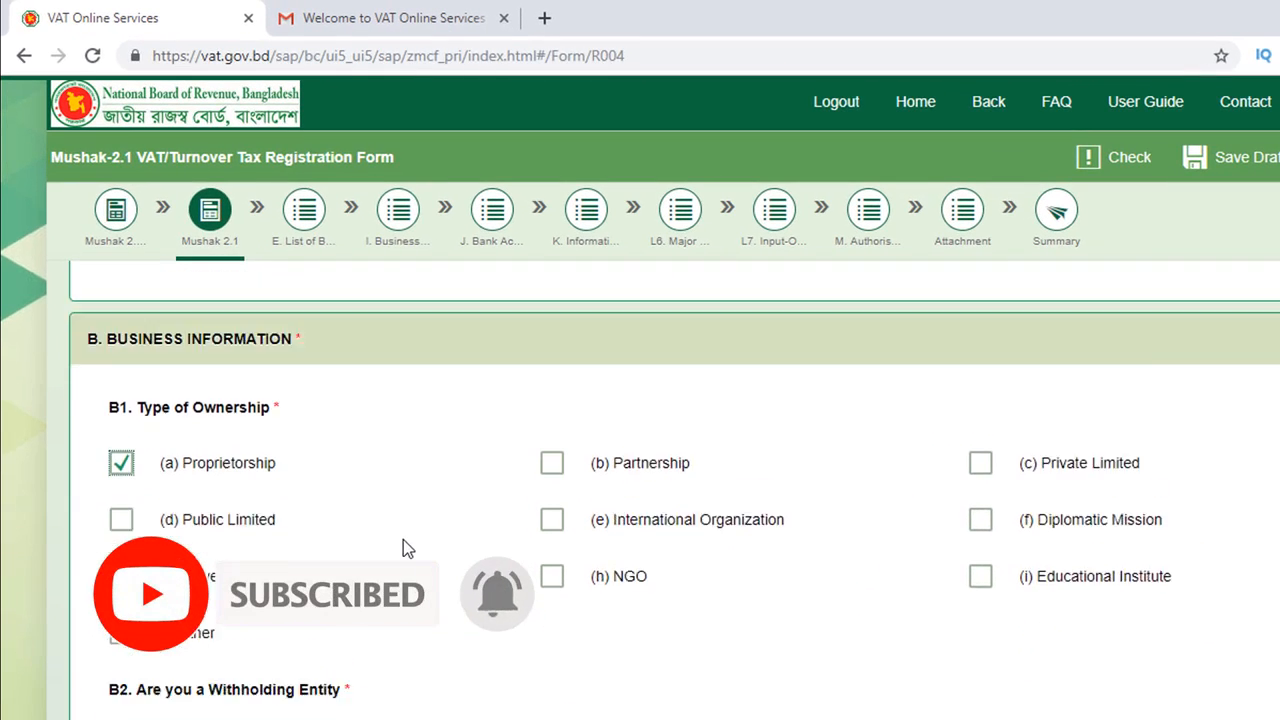
pyautogui.scroll(-1, 415, 553)
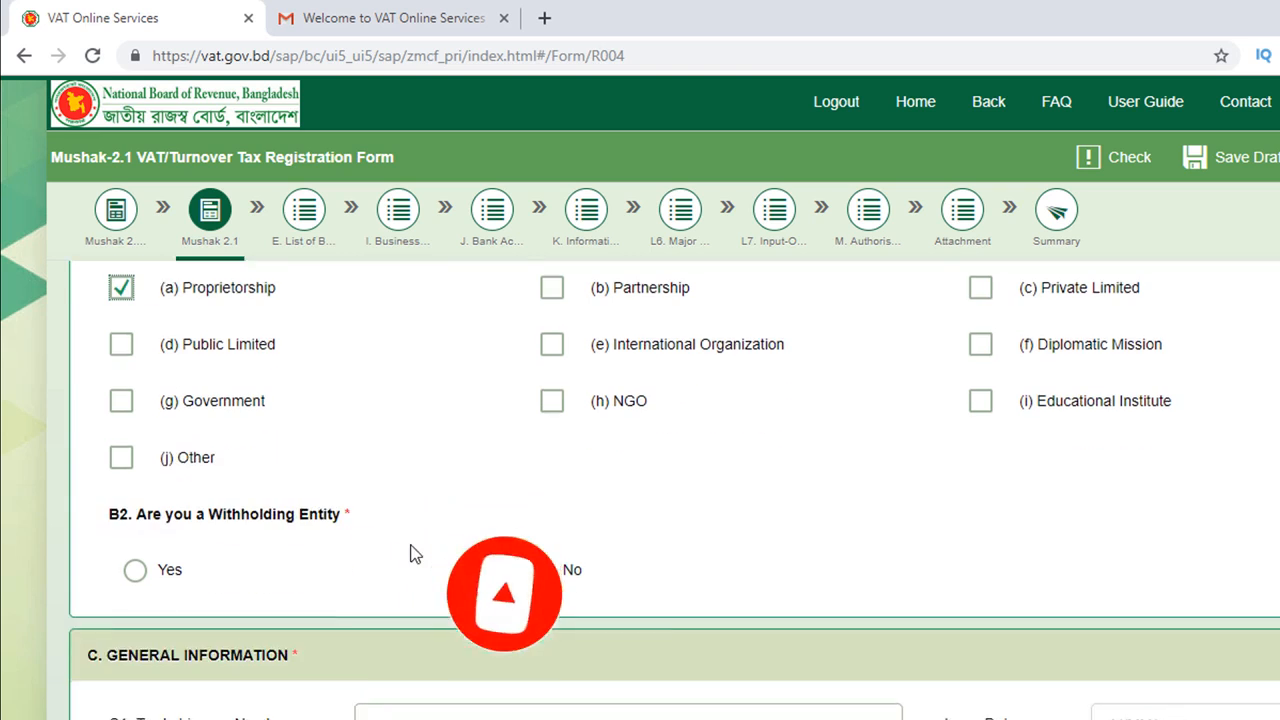
pyautogui.moveTo(415, 556)
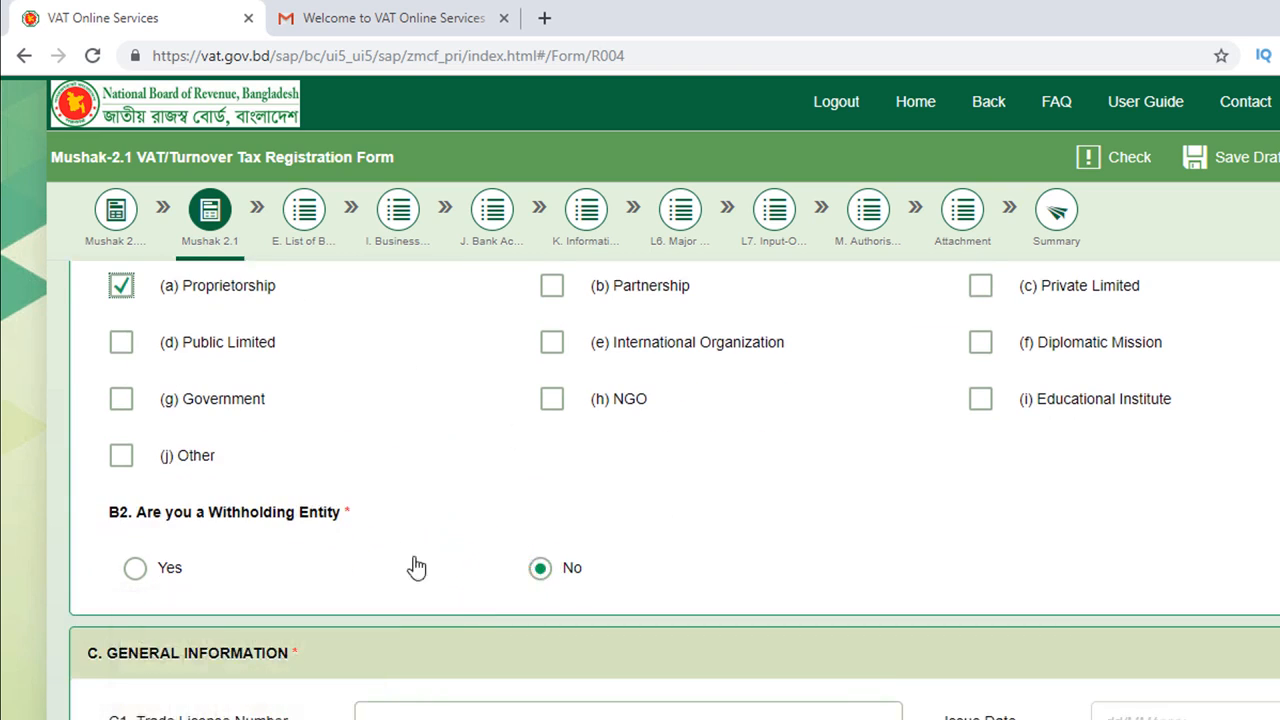
pyautogui.scroll(-1, 401, 543)
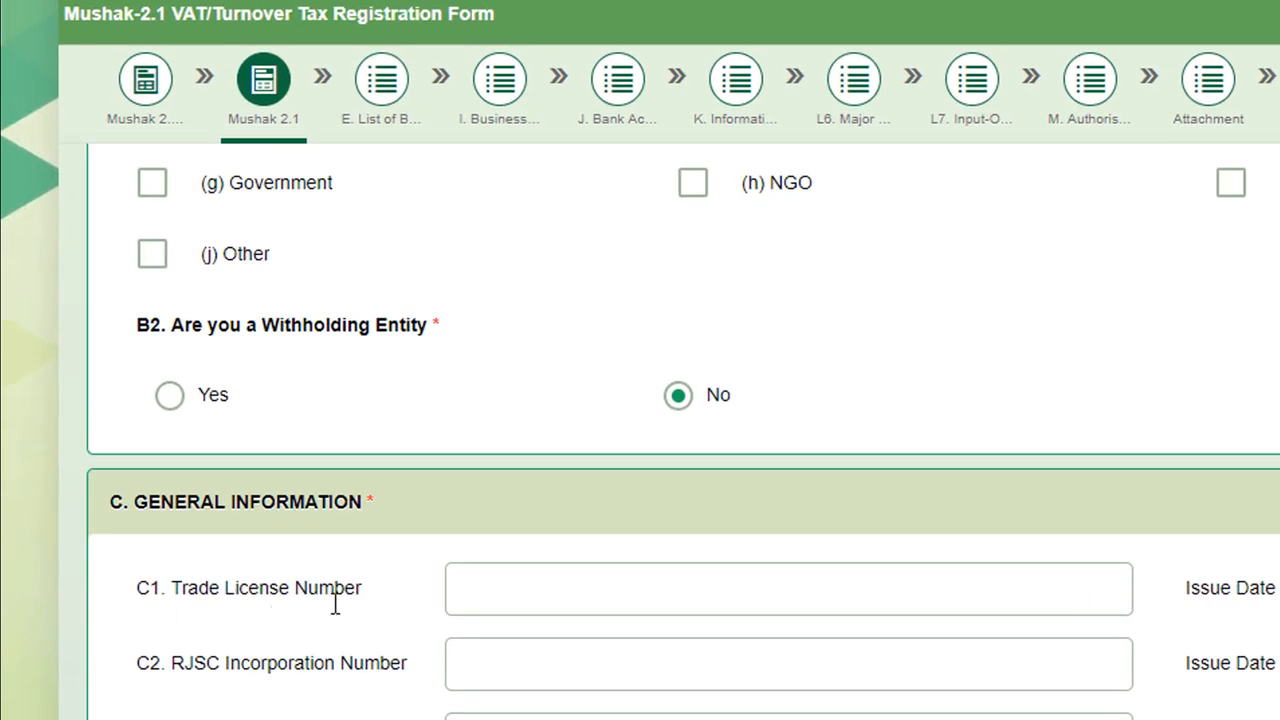
pyautogui.scroll(-1, 335, 605)
pyautogui.click(509, 460)
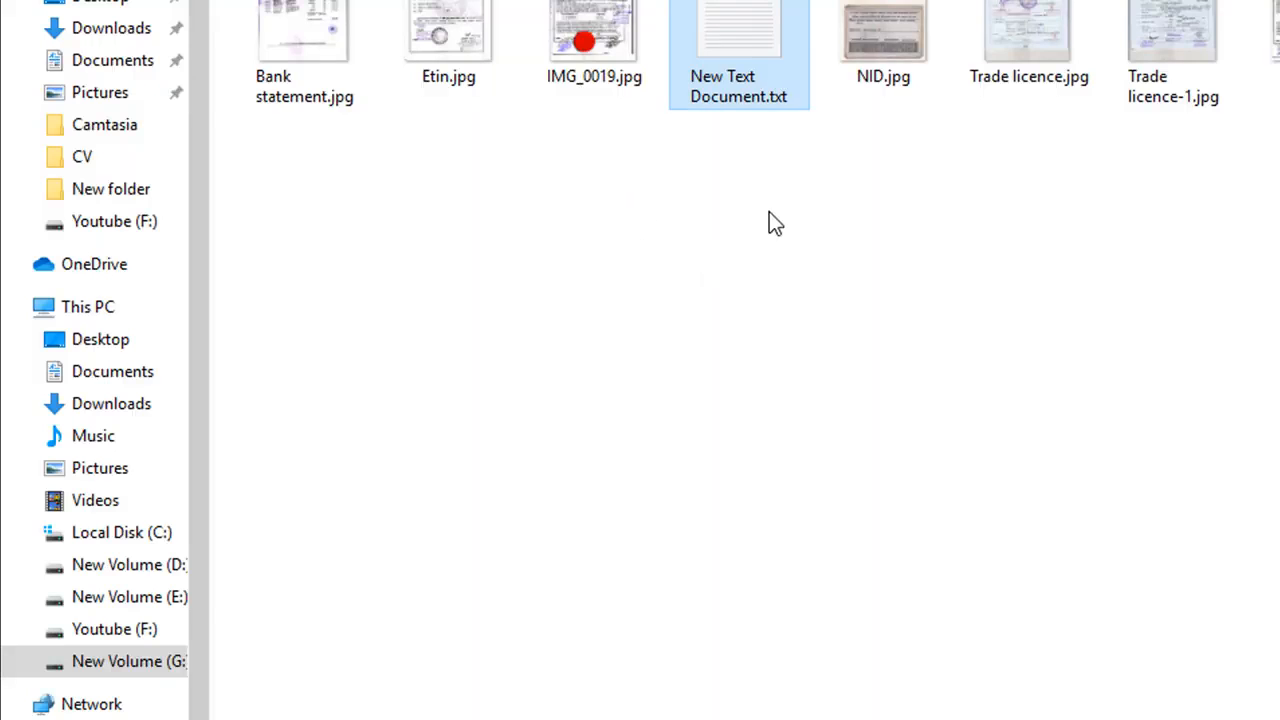
pyautogui.doubleClick(1186, 24)
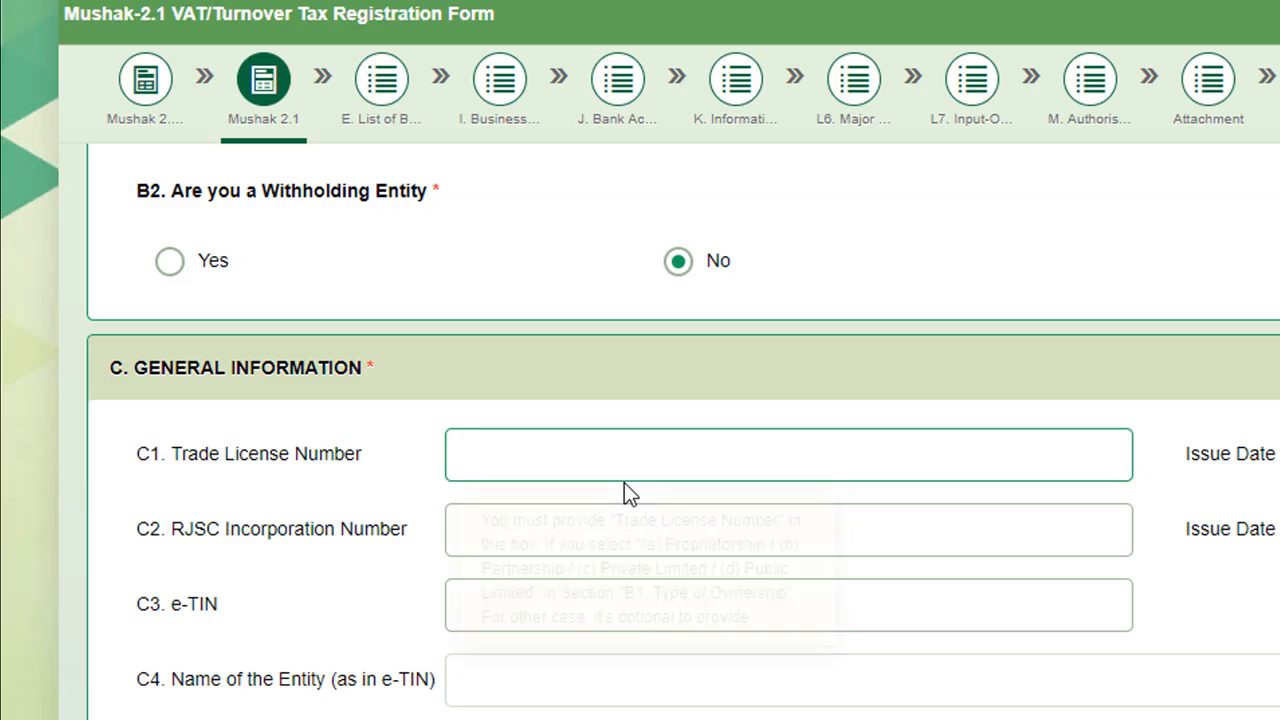
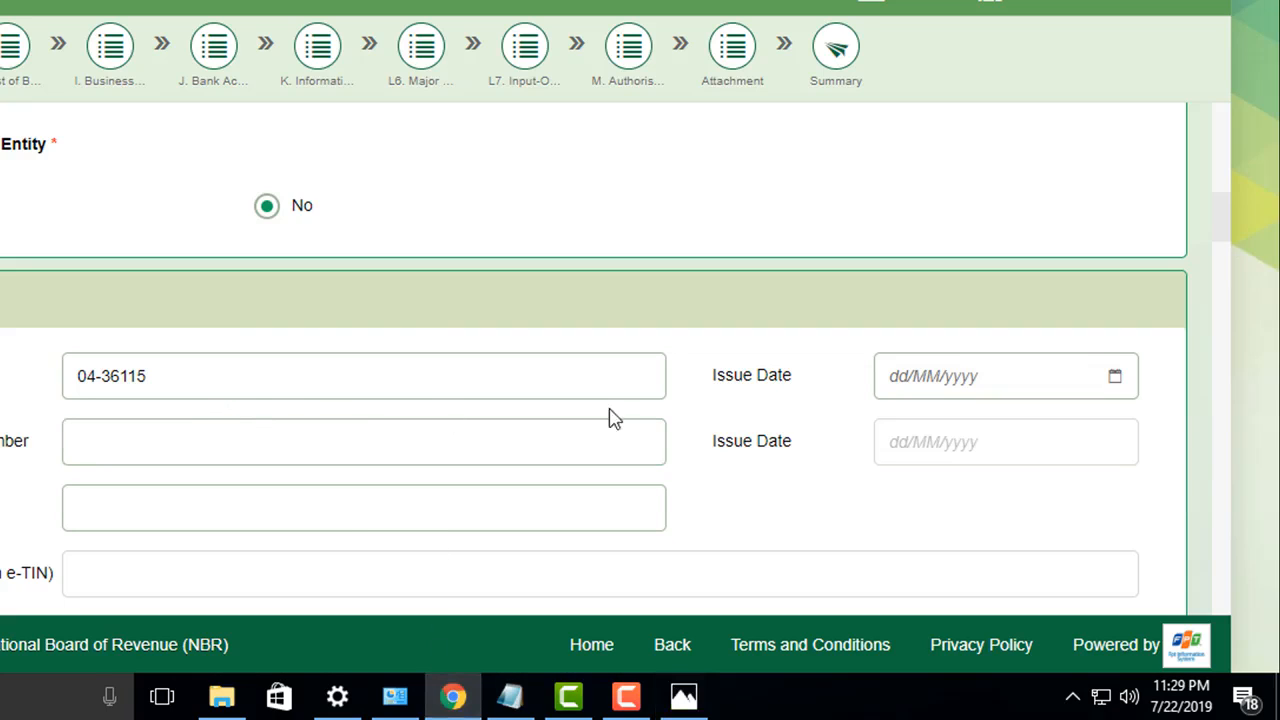
pyautogui.click(898, 385)
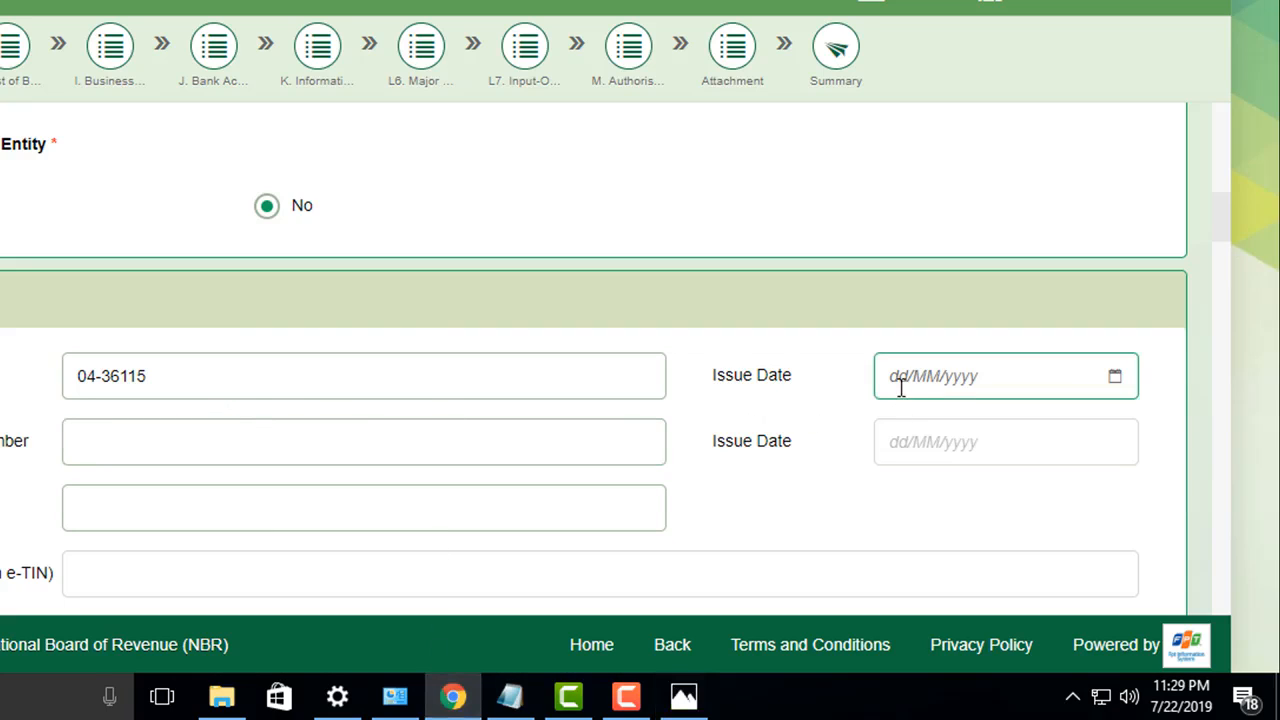
pyautogui.write('04')
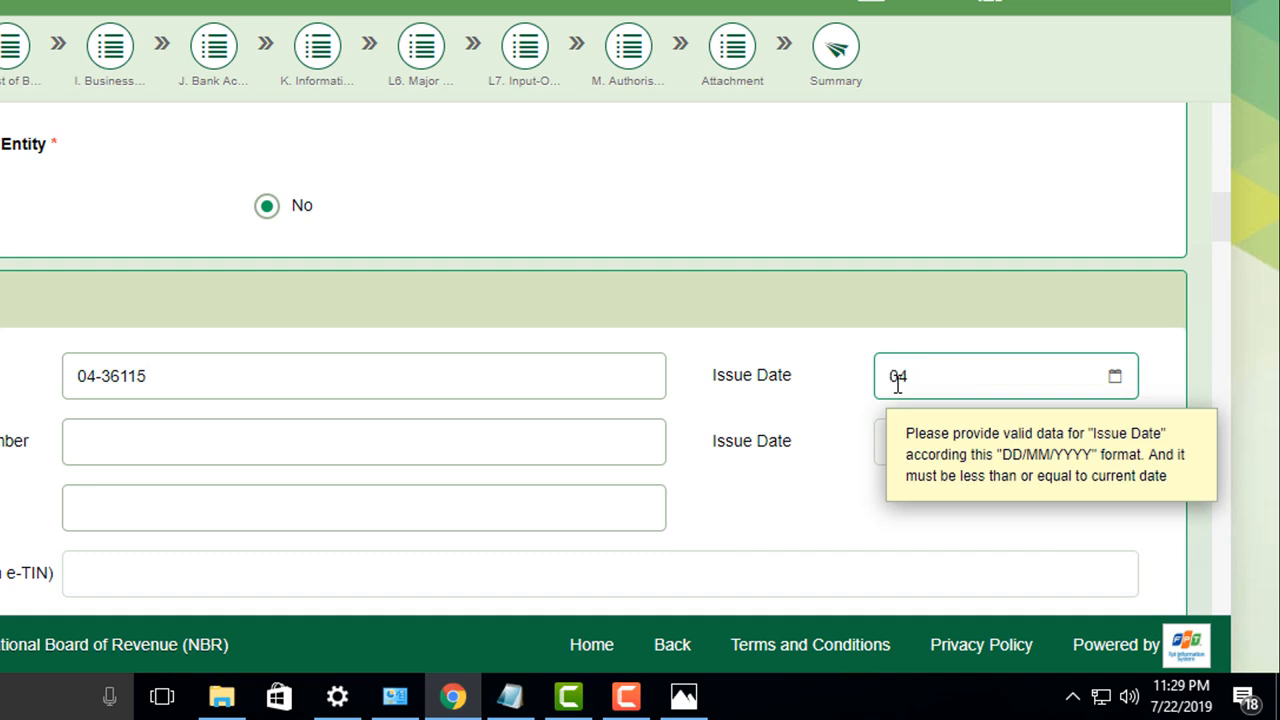
pyautogui.write('/07/2019')
# Step: Paste the copied e-TIN number into the C3 e-TIN field
pyautogui.click(480, 351)
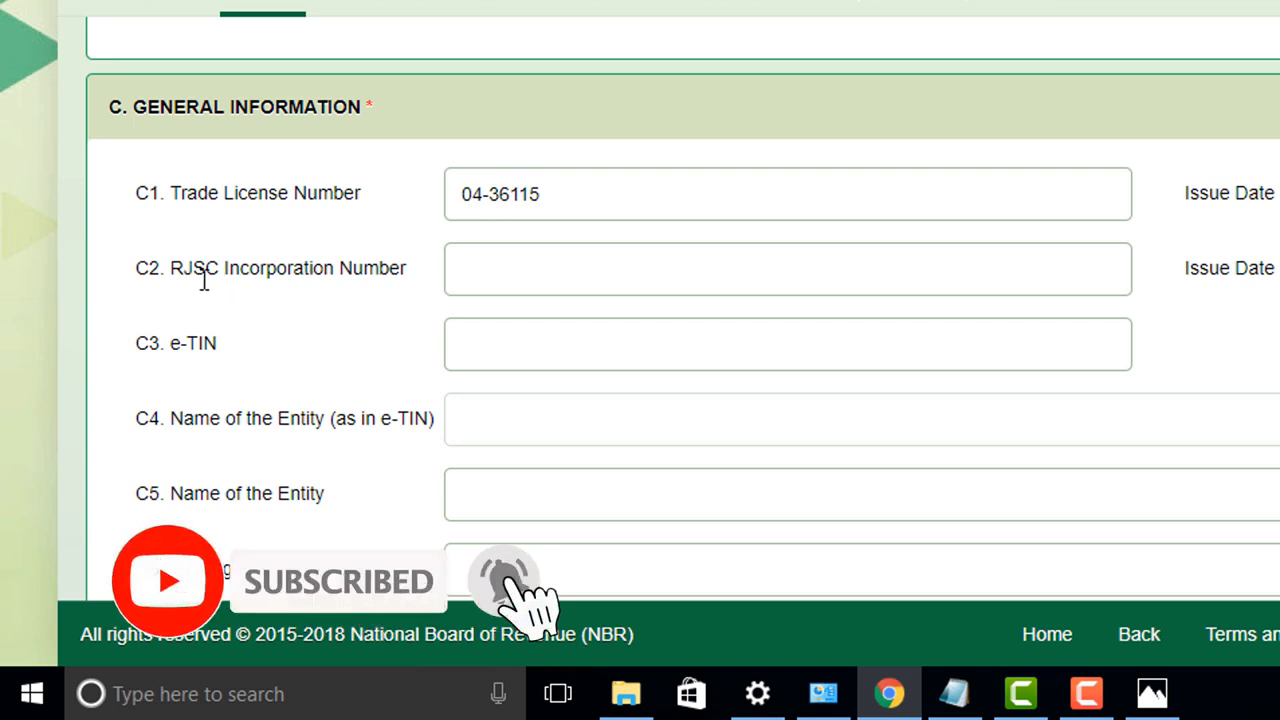
pyautogui.click(482, 349)
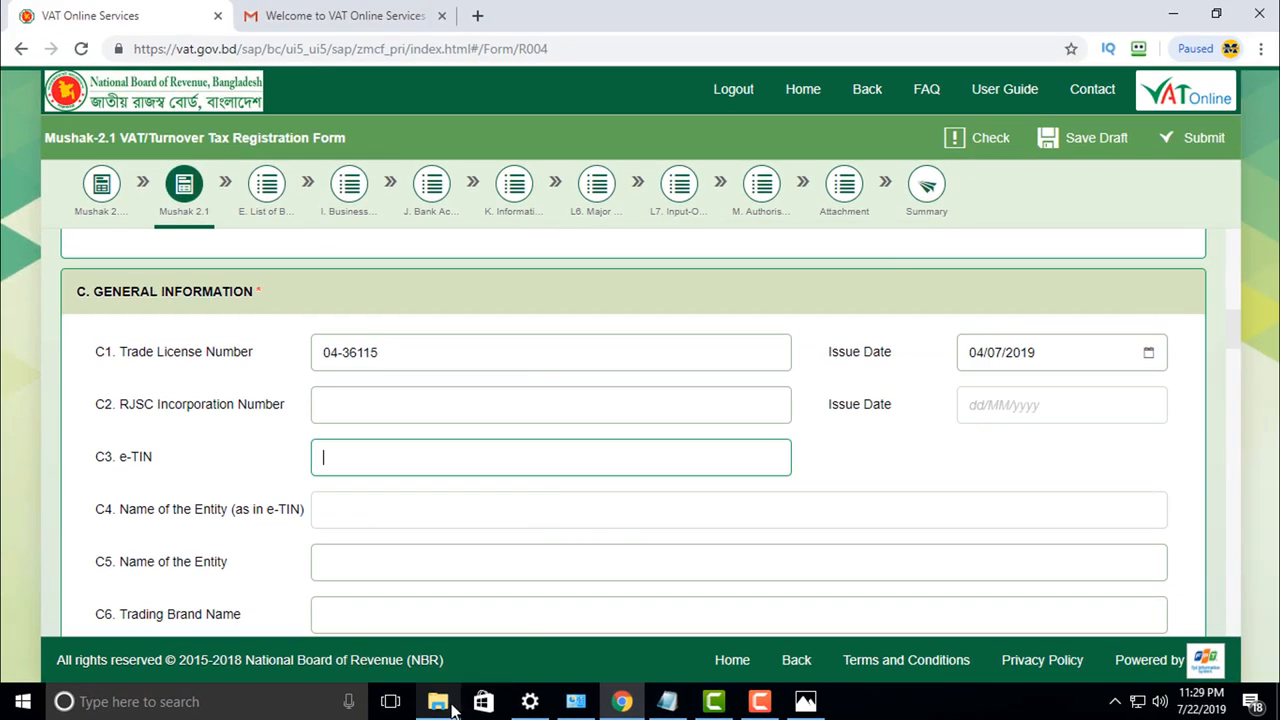
pyautogui.click(488, 699)
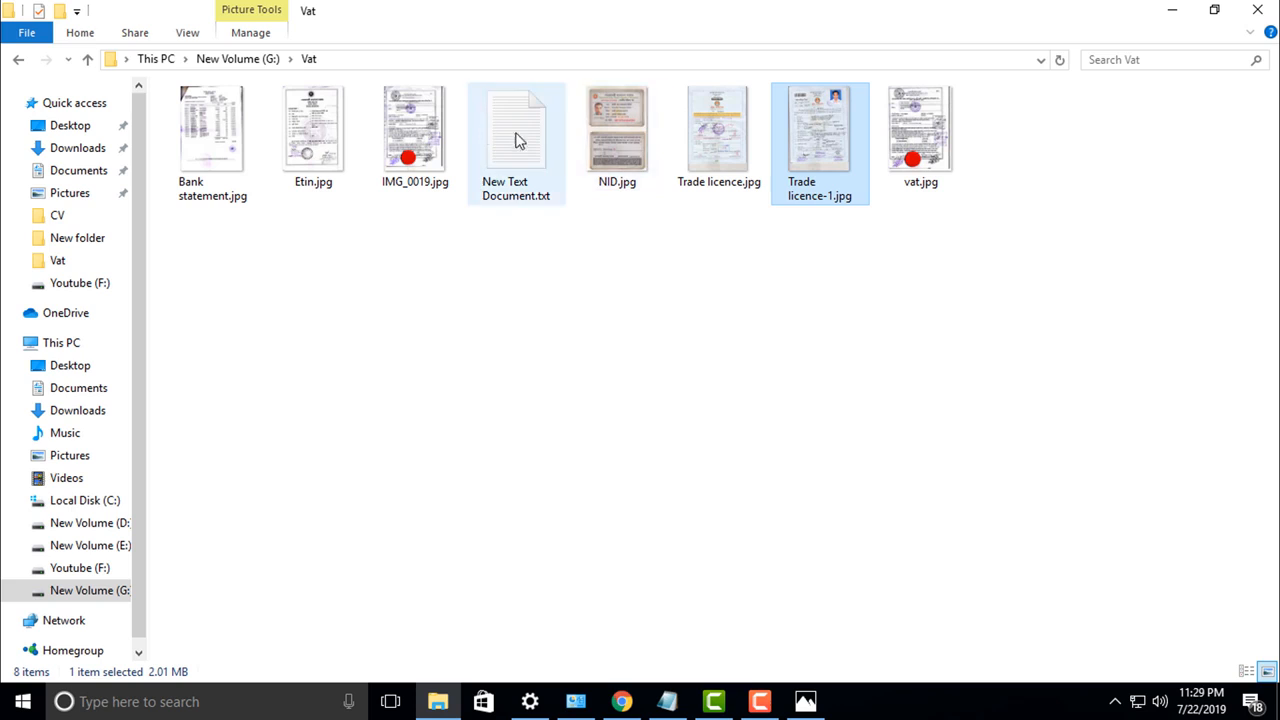
pyautogui.hotkey('alt', 'Tab')
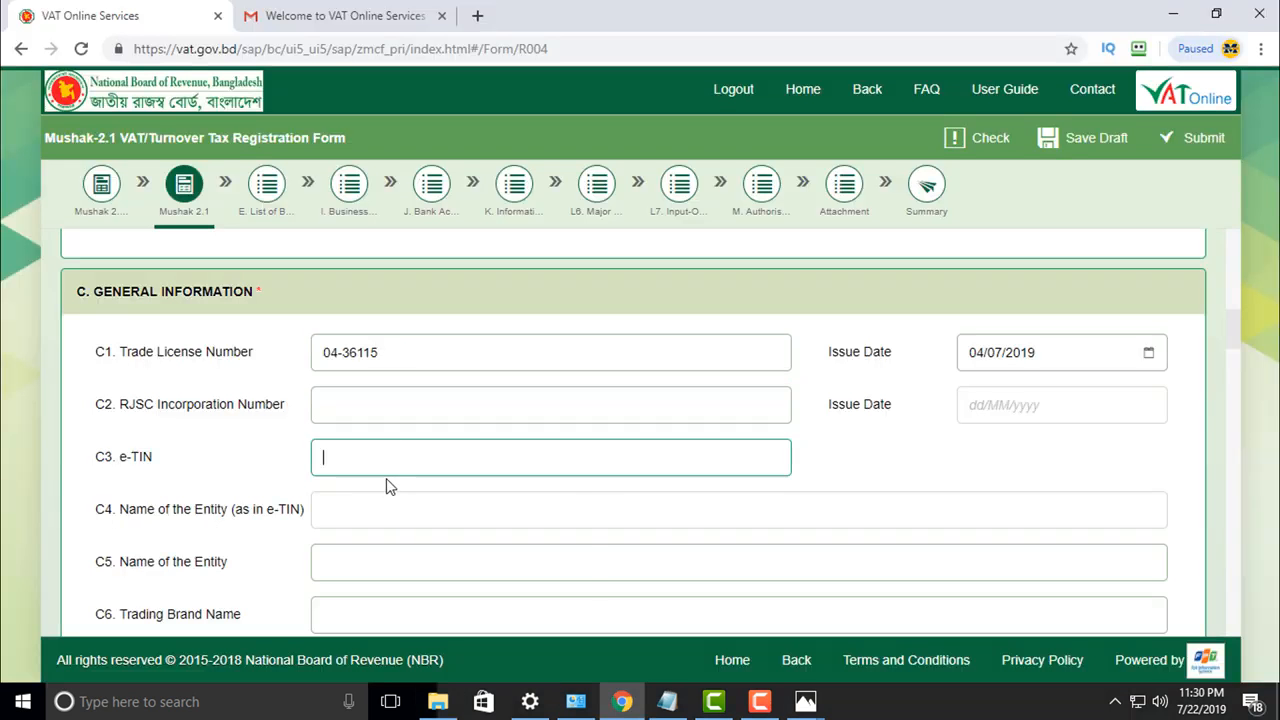
pyautogui.hotkey('ctrl', 'v')
# Step: Fill in the C5 entity name and set the C6 trading brand to 'Adiba Traders'
pyautogui.press('Tab')
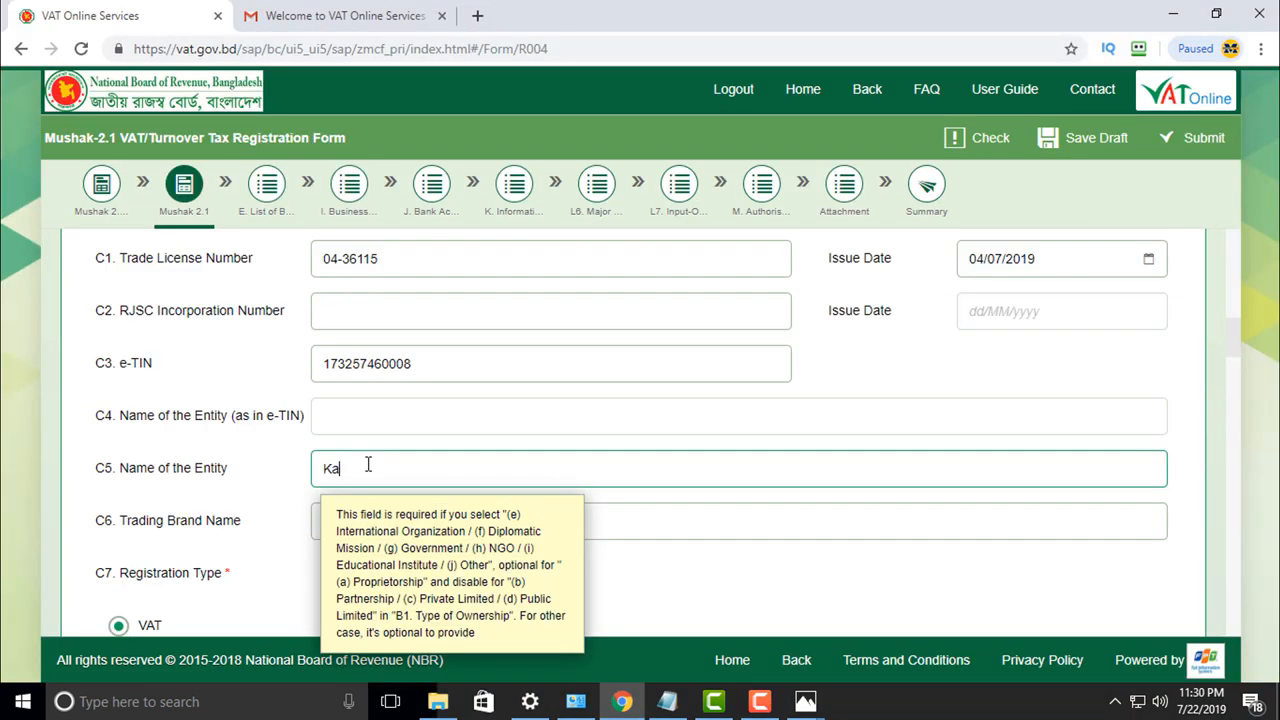
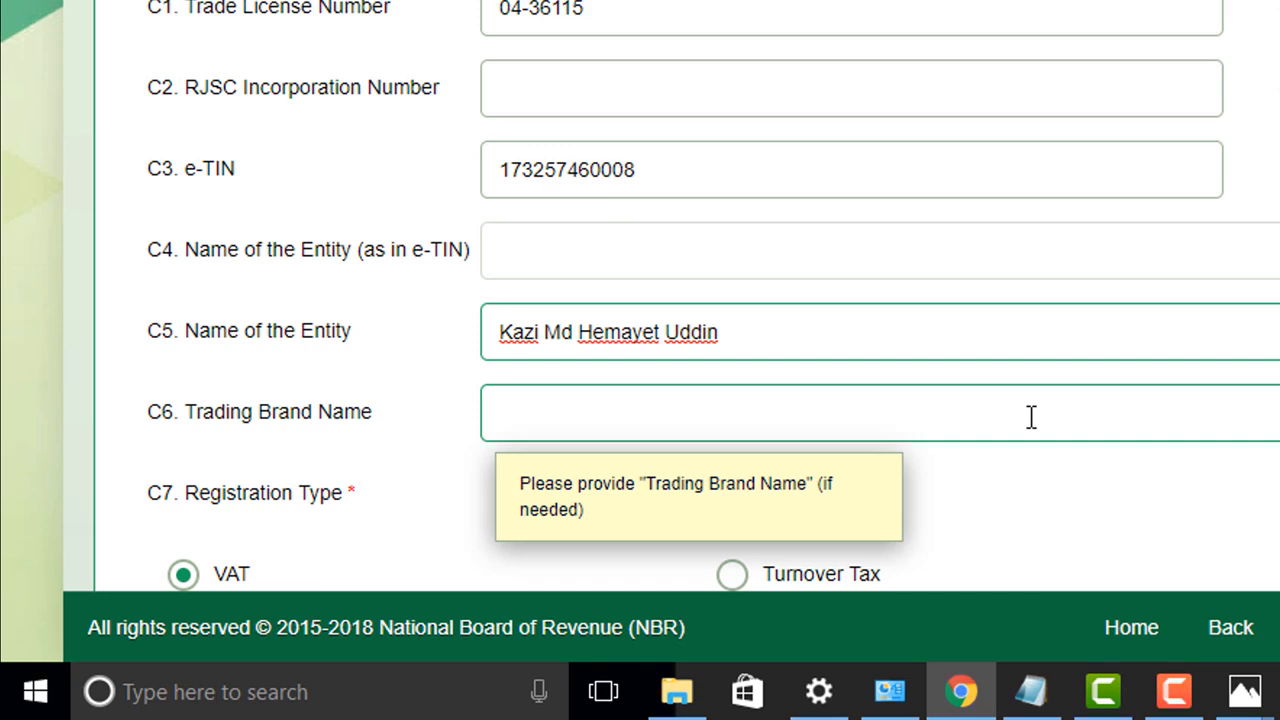
pyautogui.click(557, 270)
pyautogui.write('Adi')
pyautogui.write('ba Trade')
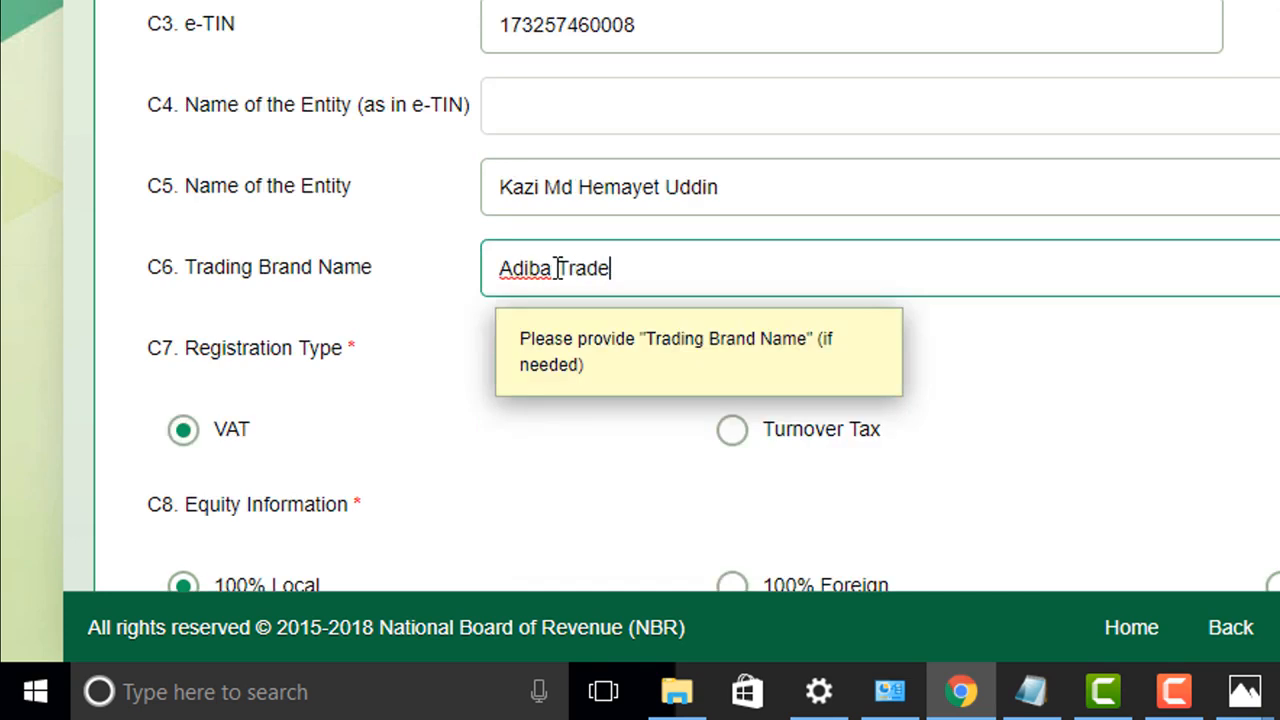
pyautogui.click(1045, 381)
pyautogui.scroll(-1, 577, 400)
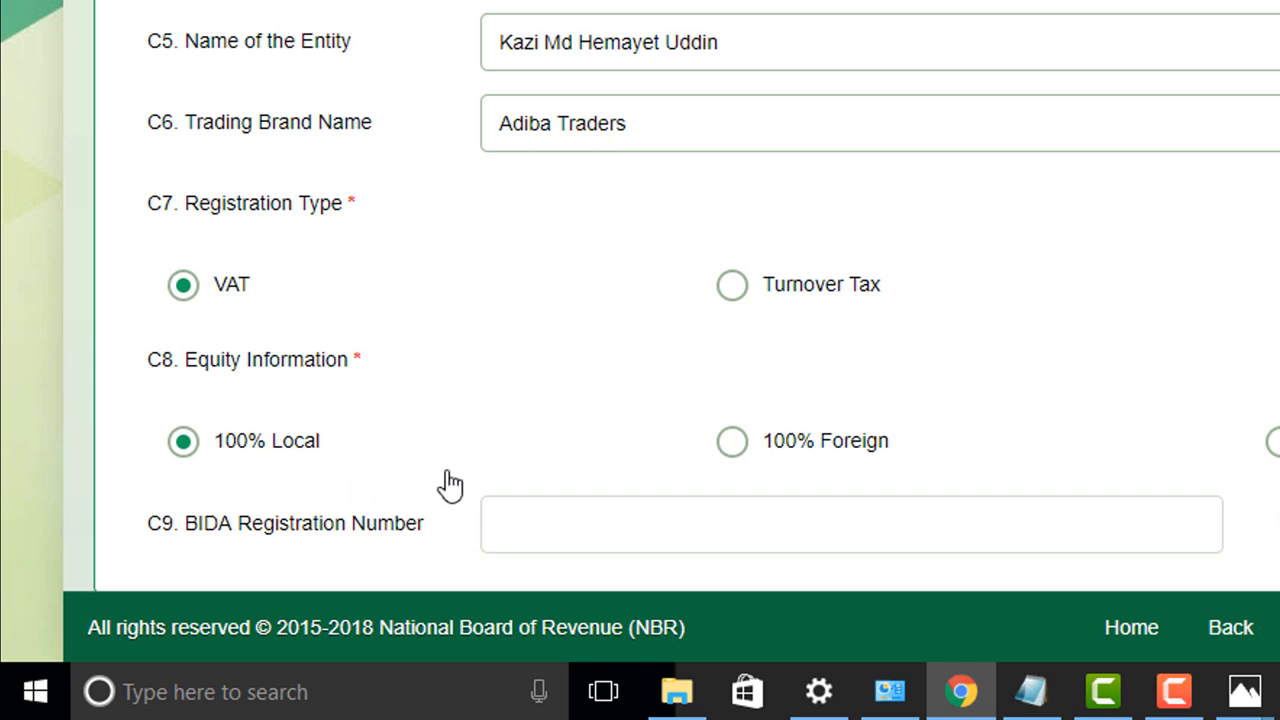
pyautogui.scroll(-1, 529, 476)
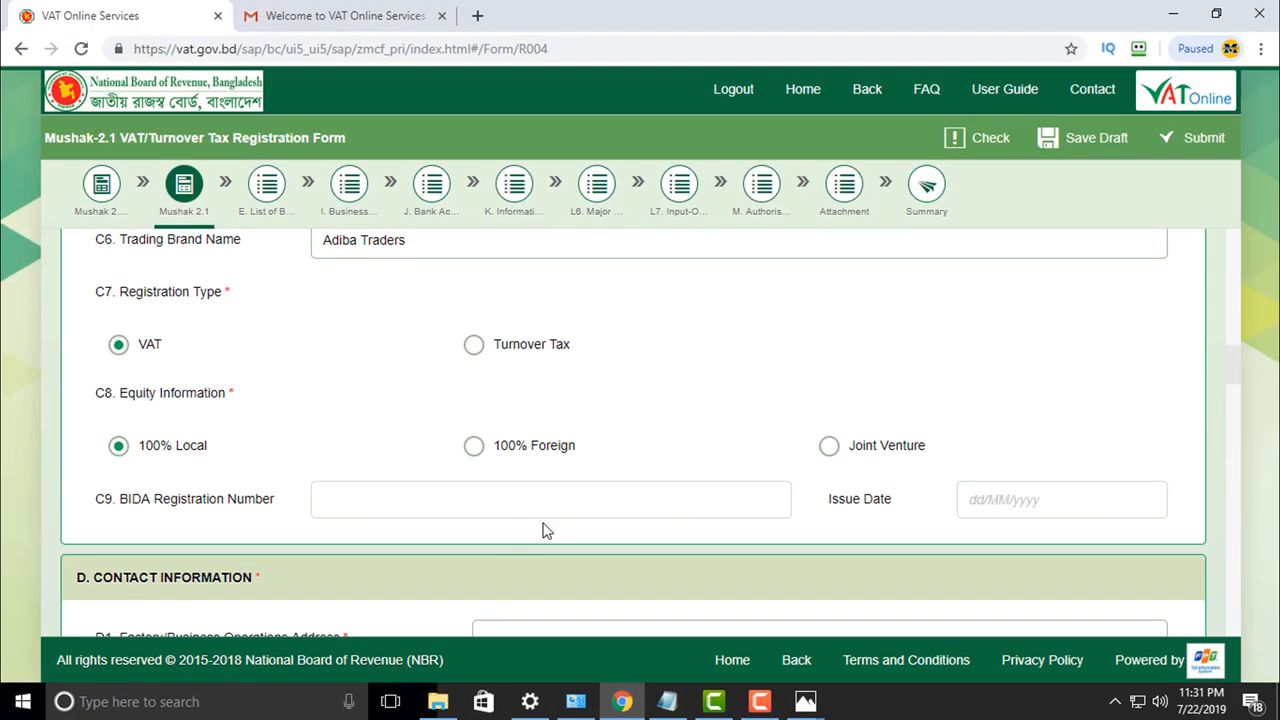
# Step: Type the business operations street address as shown on the trade licence image
pyautogui.scroll(-2, 617, 520)
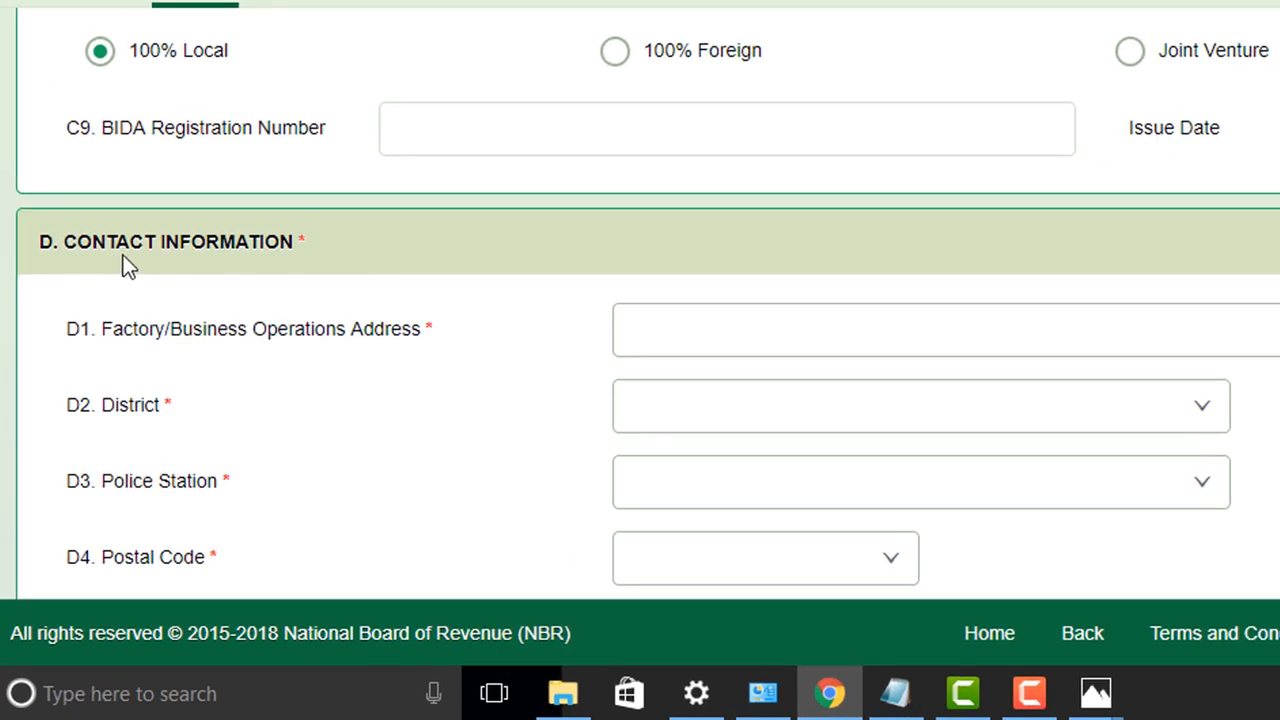
pyautogui.click(646, 340)
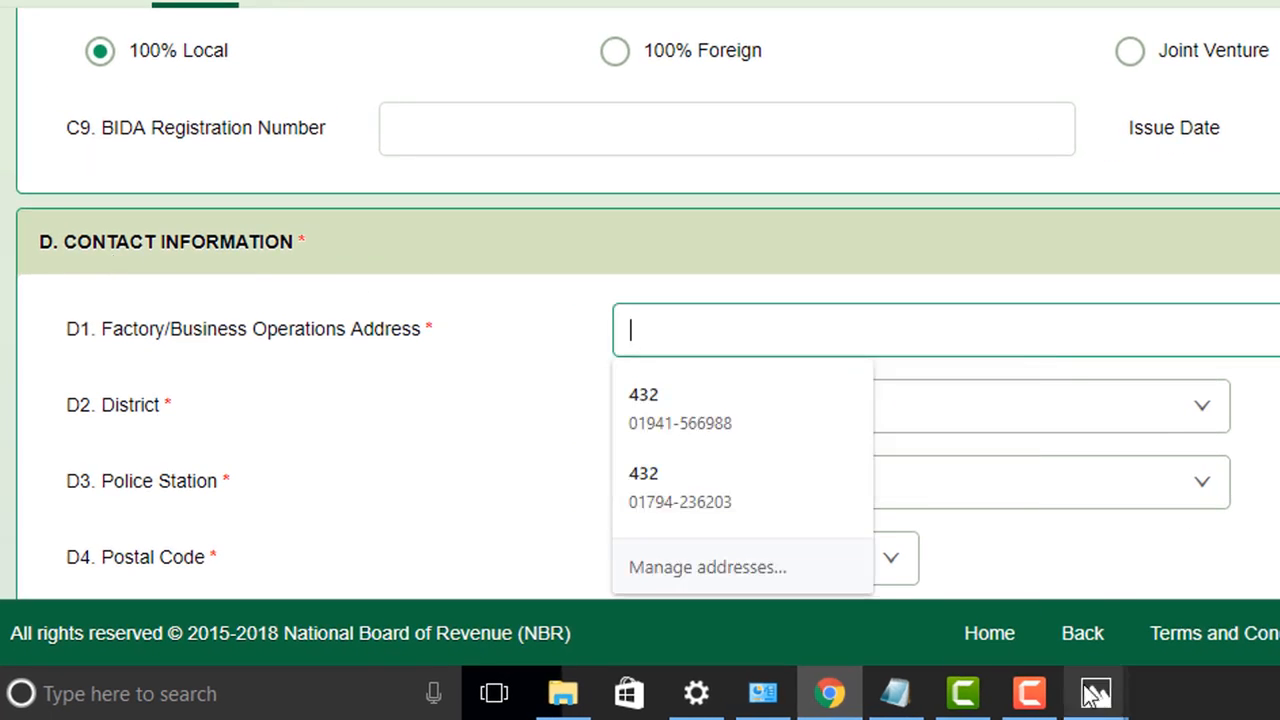
pyautogui.click(1088, 692)
pyautogui.click(965, 558)
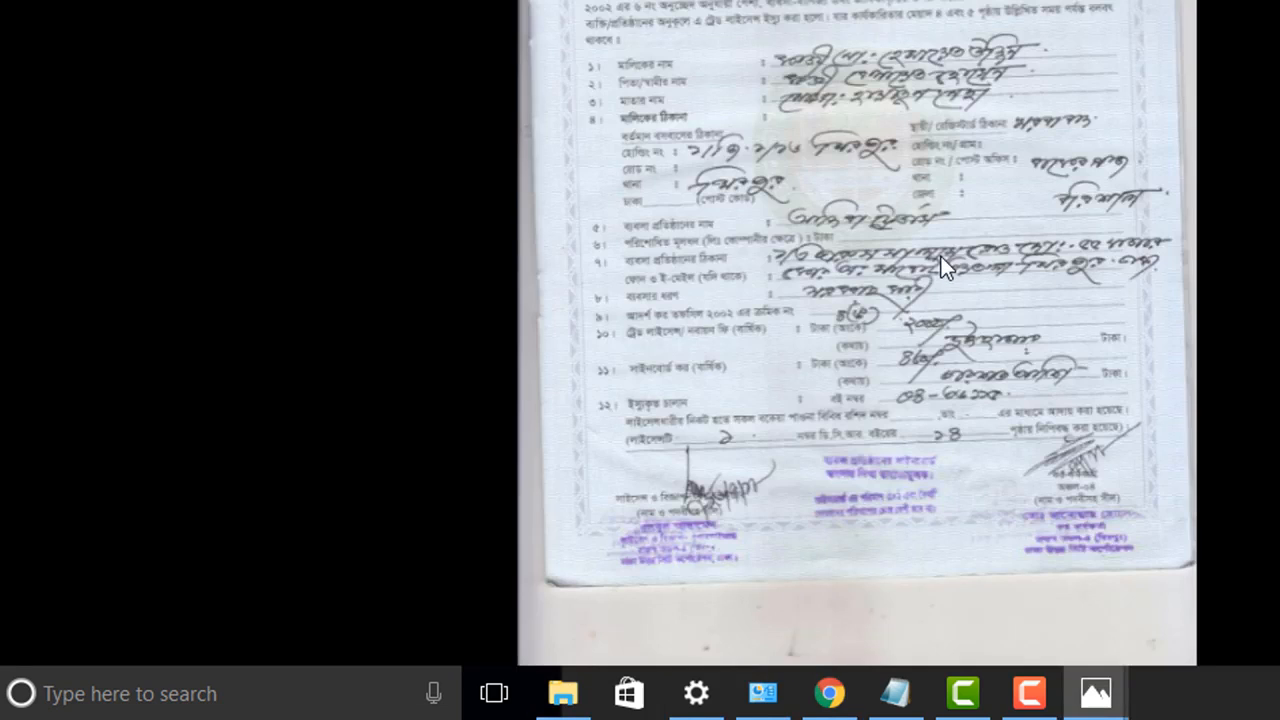
pyautogui.scroll(2, 1073, 3)
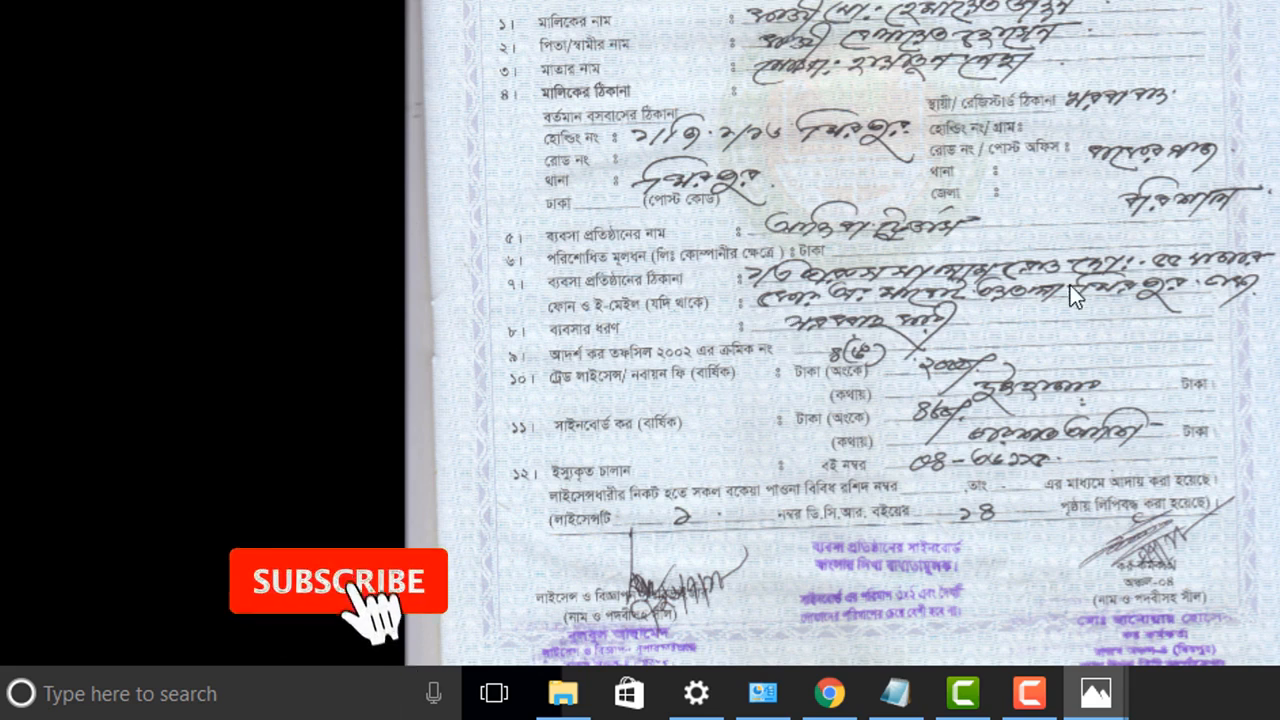
pyautogui.hotkey('alt', 'Tab')
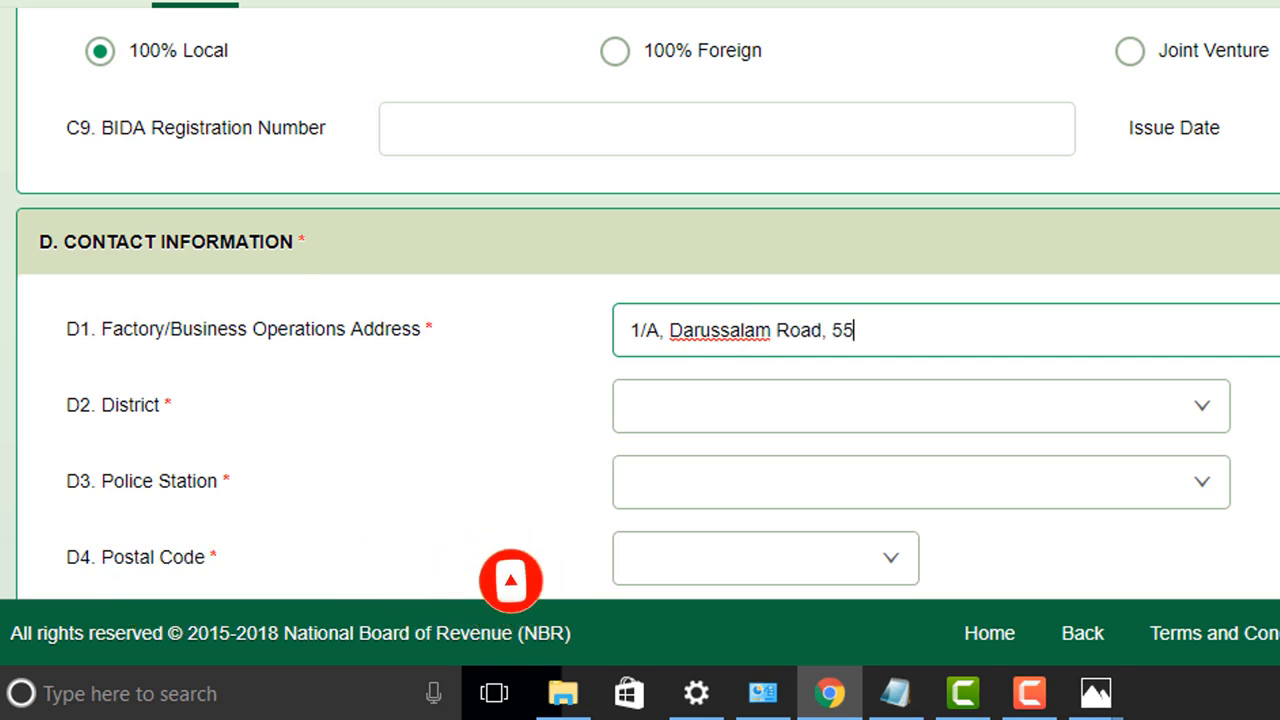
pyautogui.moveTo(1096, 693)
pyautogui.click(1060, 540)
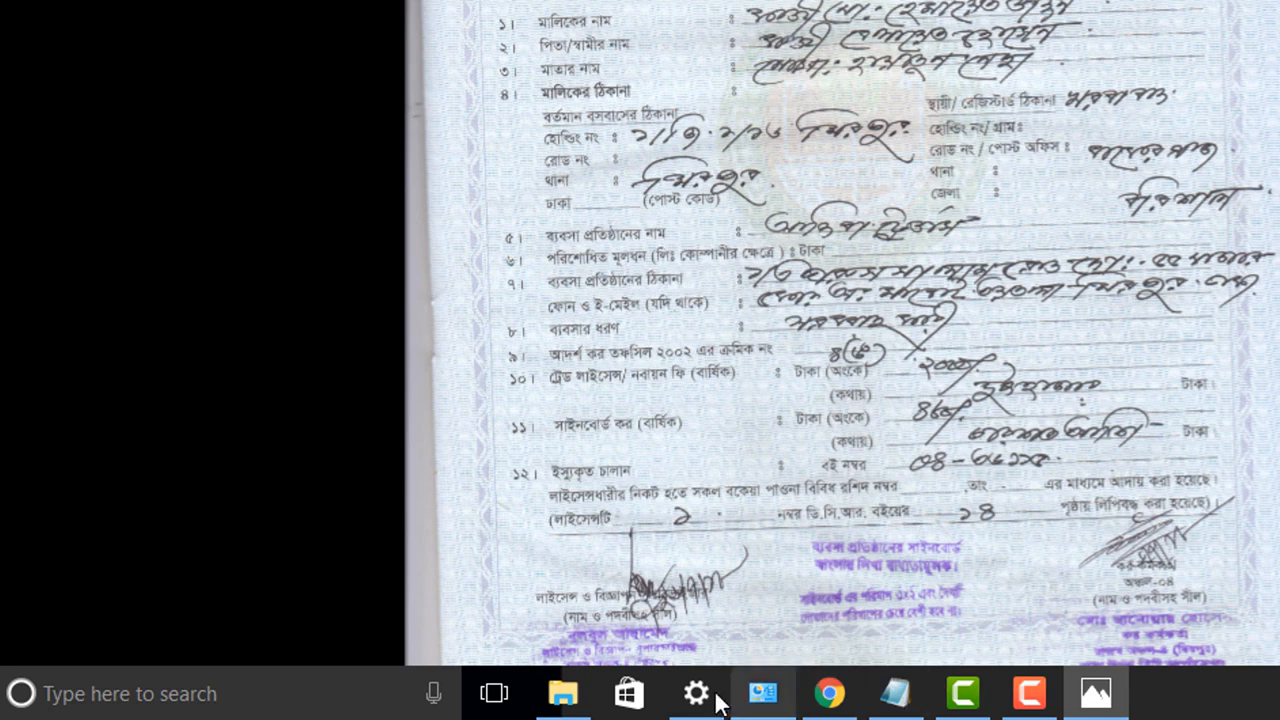
pyautogui.click(829, 693)
pyautogui.press('BackSpace')
pyautogui.press('BackSpace')
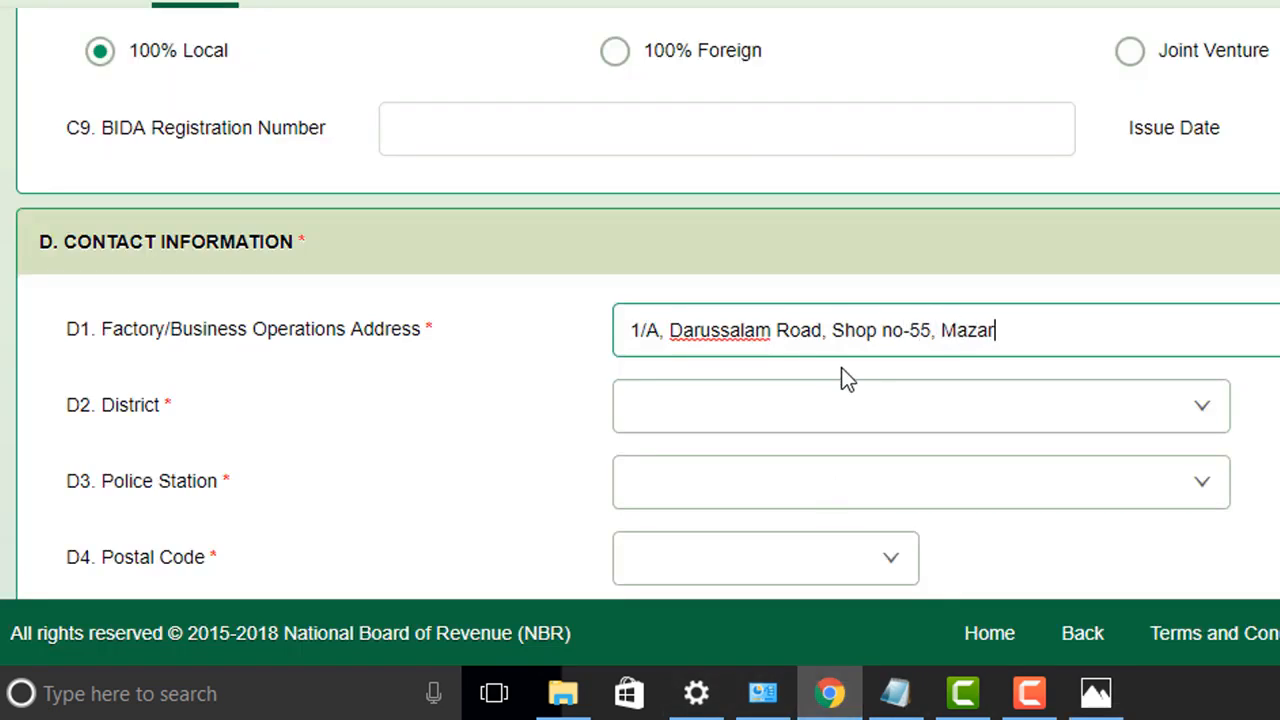
pyautogui.click(1047, 330)
pyautogui.press('BackSpace')
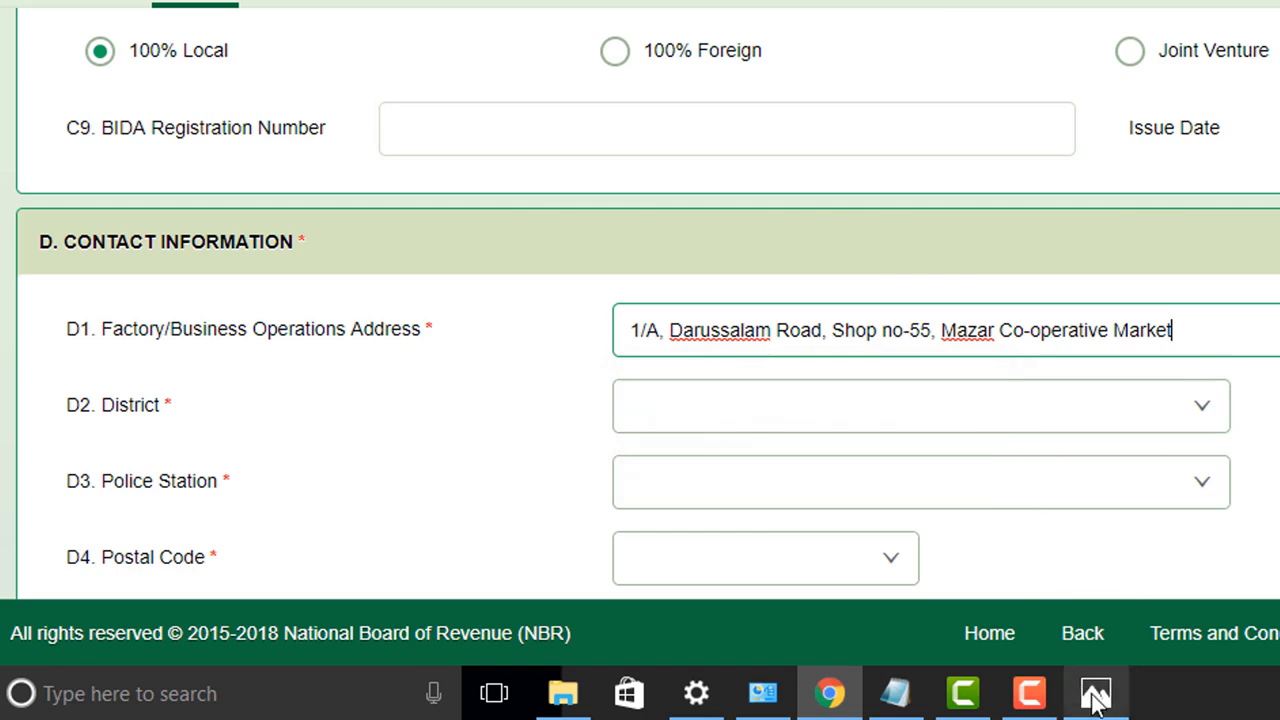
pyautogui.click(1096, 695)
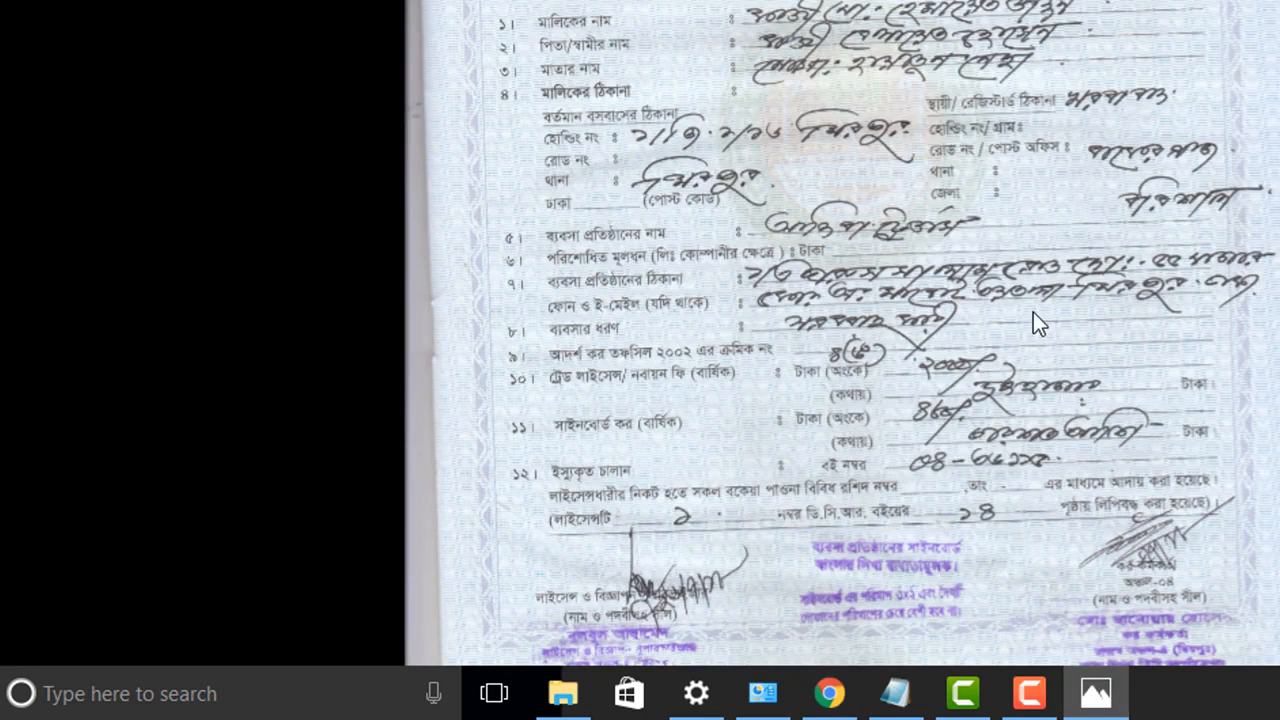
pyautogui.click(829, 693)
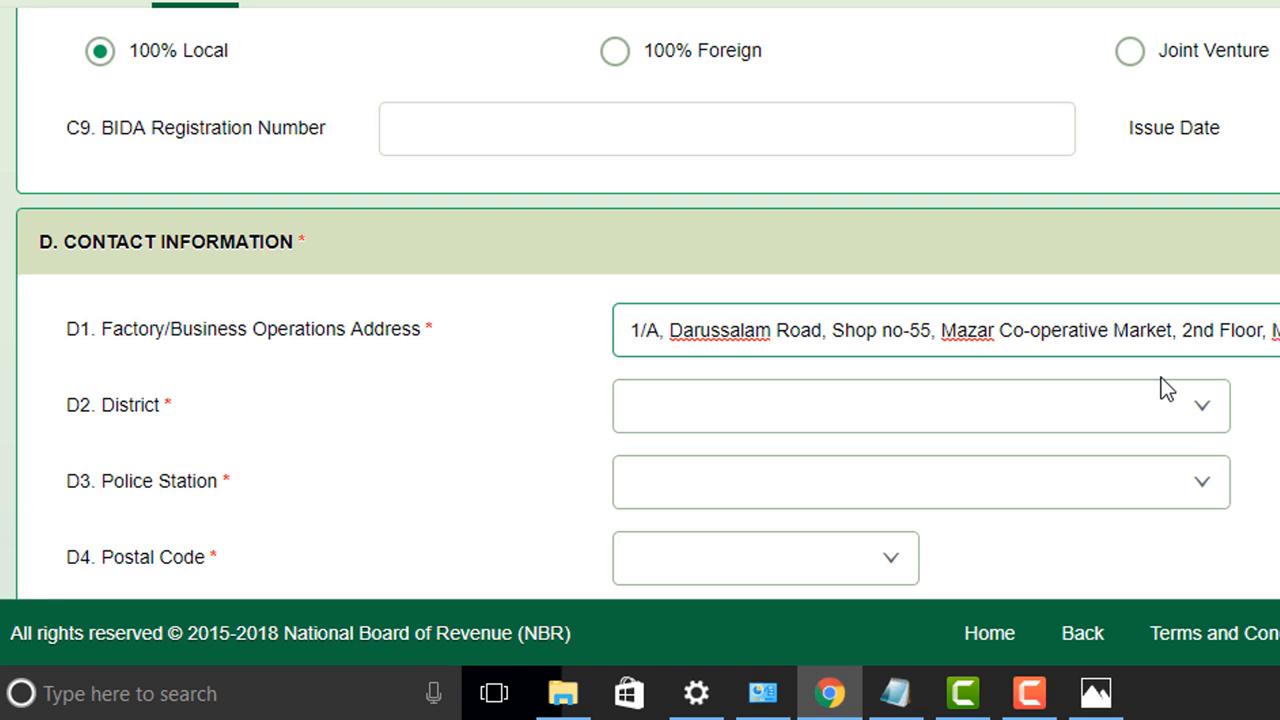
# Step: Choose district Dhaka, police station Mirpur and postal code 1216 for the address
pyautogui.click(937, 406)
pyautogui.write('Dhaka')
pyautogui.press('Return')
pyautogui.click(690, 478)
pyautogui.press('BackSpace')
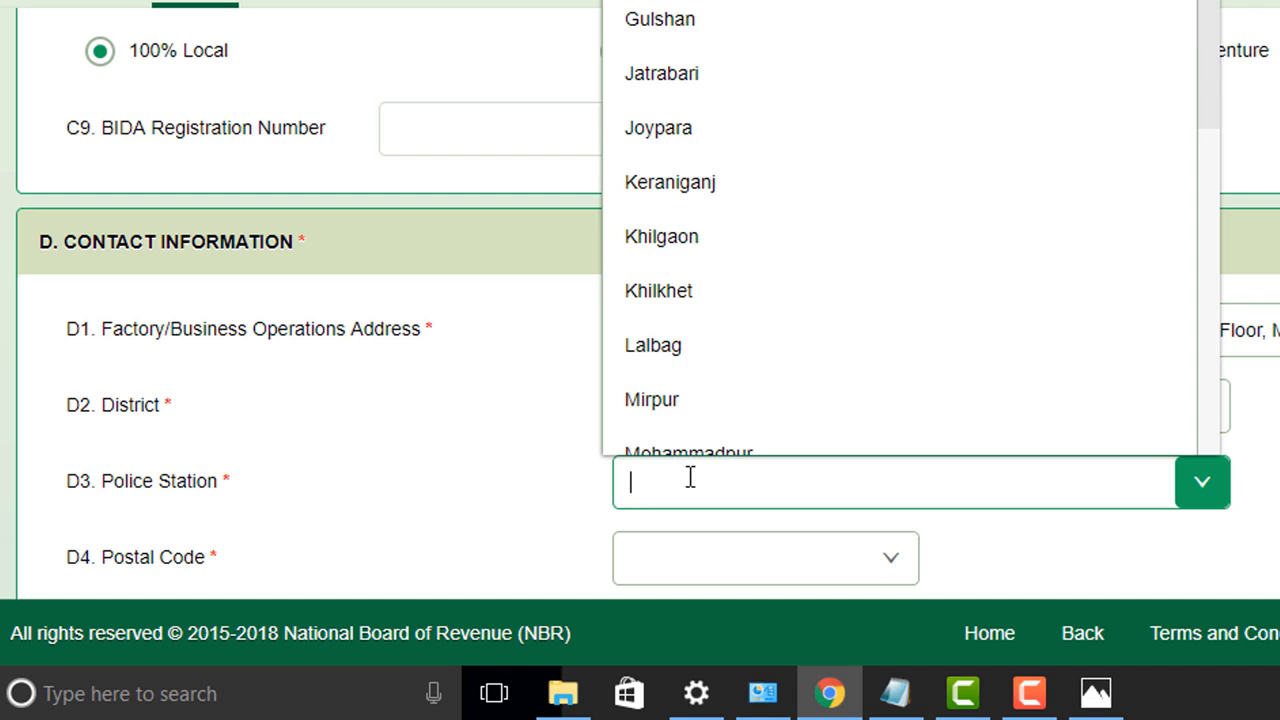
pyautogui.write('Darussalam')
pyautogui.click(1198, 484)
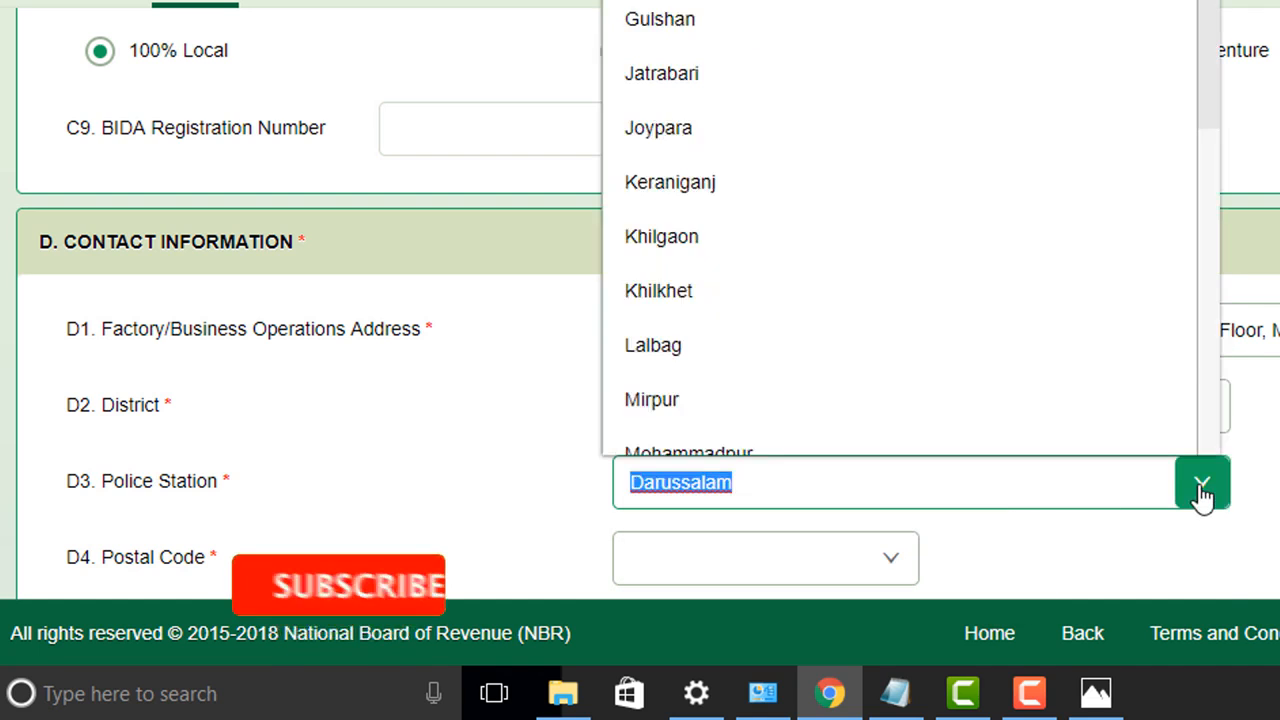
pyautogui.write('Dd')
pyautogui.press('BackSpace')
pyautogui.write('ar')
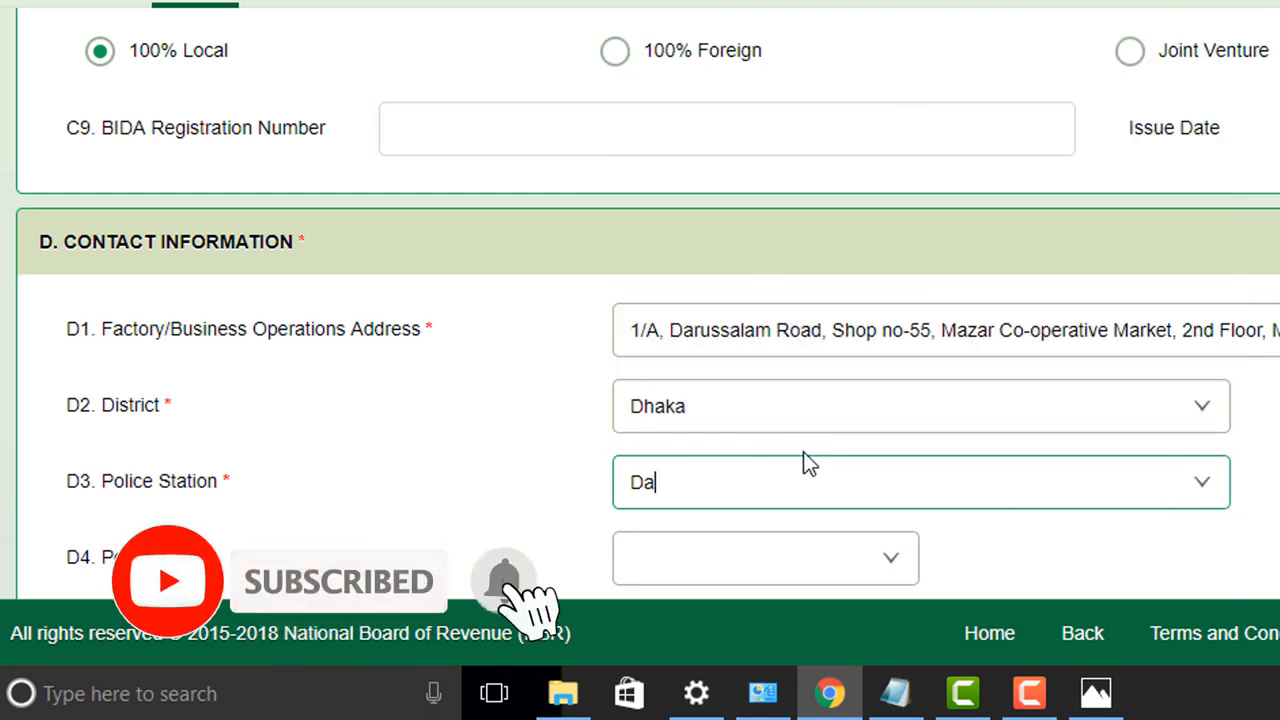
pyautogui.click(1180, 485)
pyautogui.scroll(3, 955, 276)
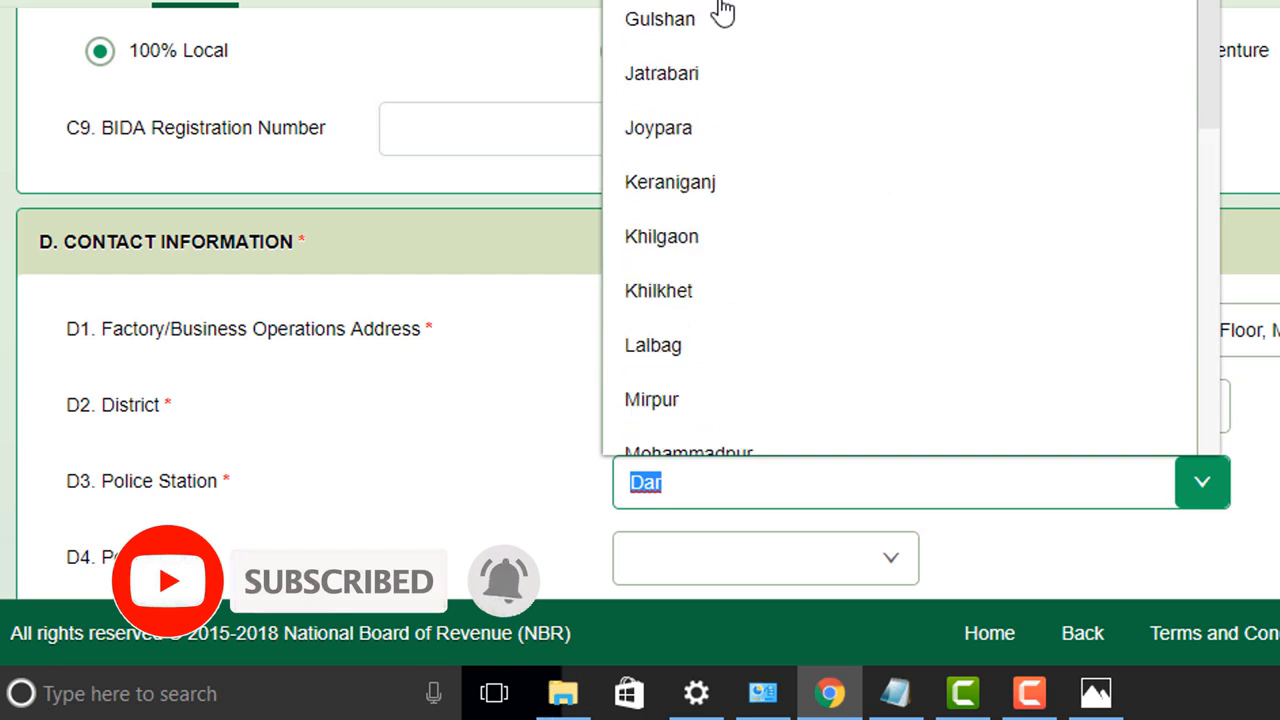
pyautogui.scroll(-6, 720, 330)
pyautogui.scroll(5, 718, 325)
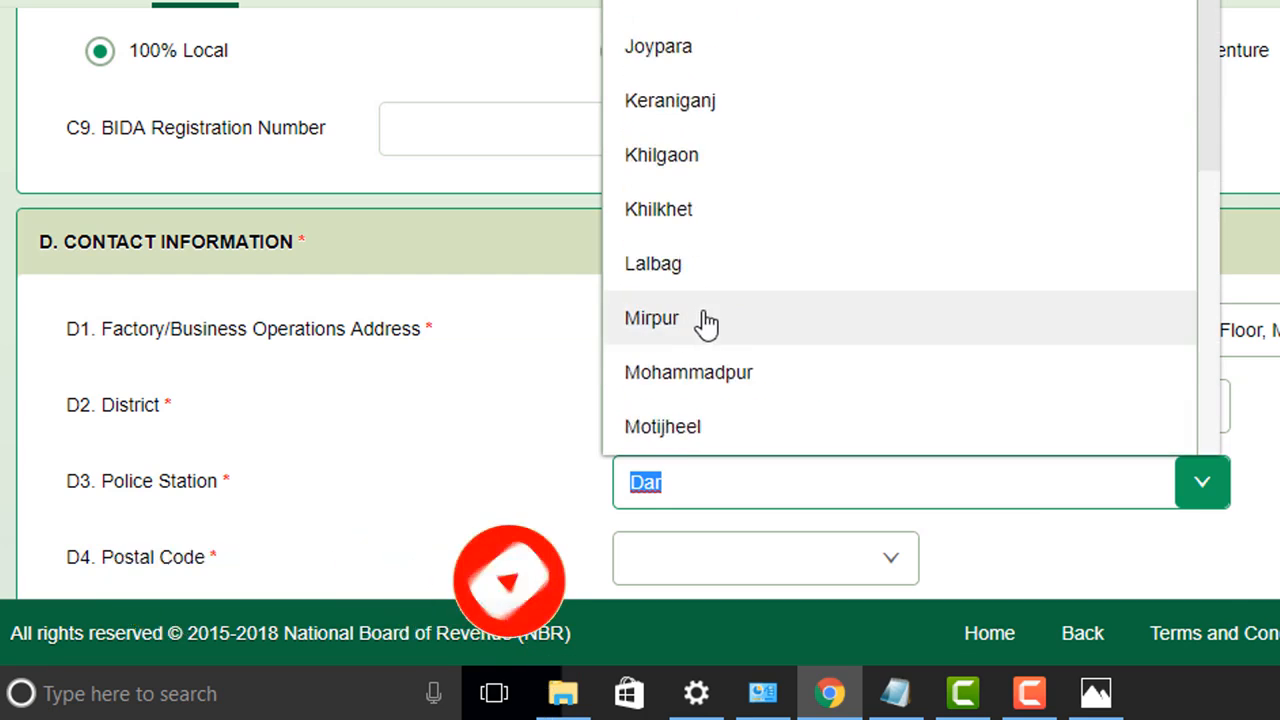
pyautogui.click(714, 323)
pyautogui.scroll(-3, 1049, 380)
pyautogui.click(858, 287)
pyautogui.write('1216')
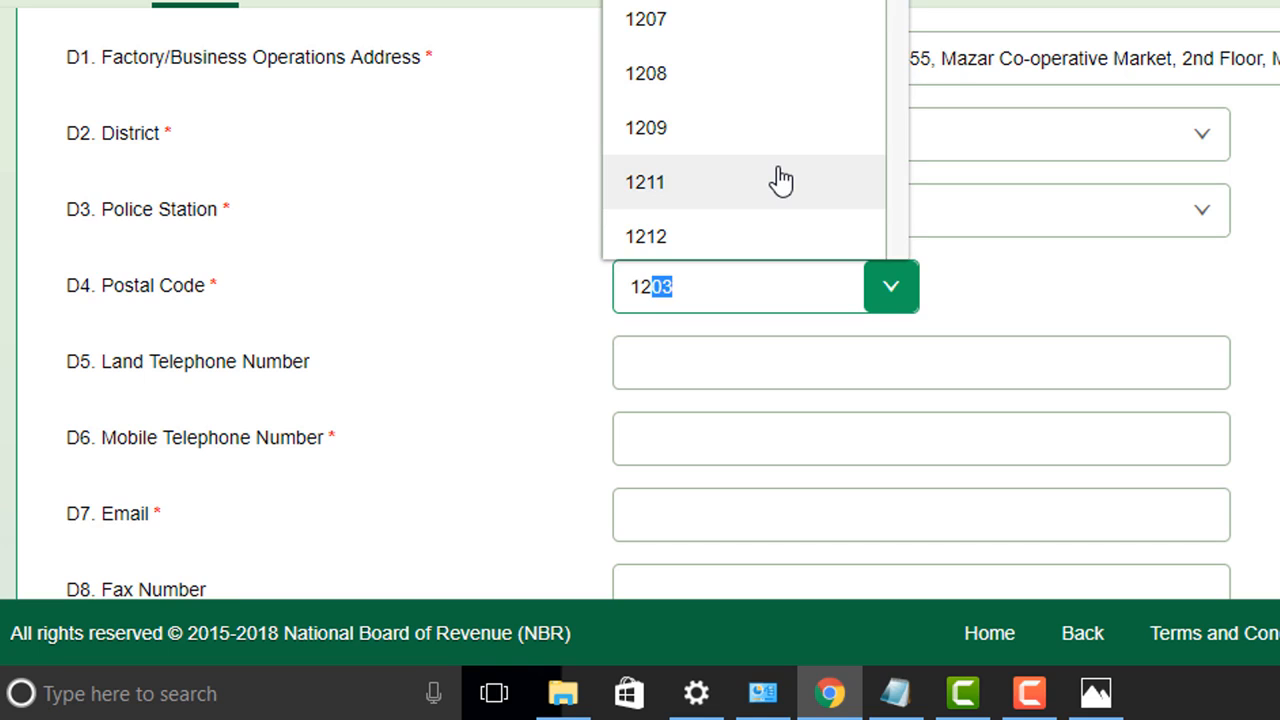
pyautogui.click(692, 234)
# Step: Paste the mobile telephone number copied from the notes
pyautogui.click(690, 360)
pyautogui.scroll(-3, 690, 360)
pyautogui.click(654, 171)
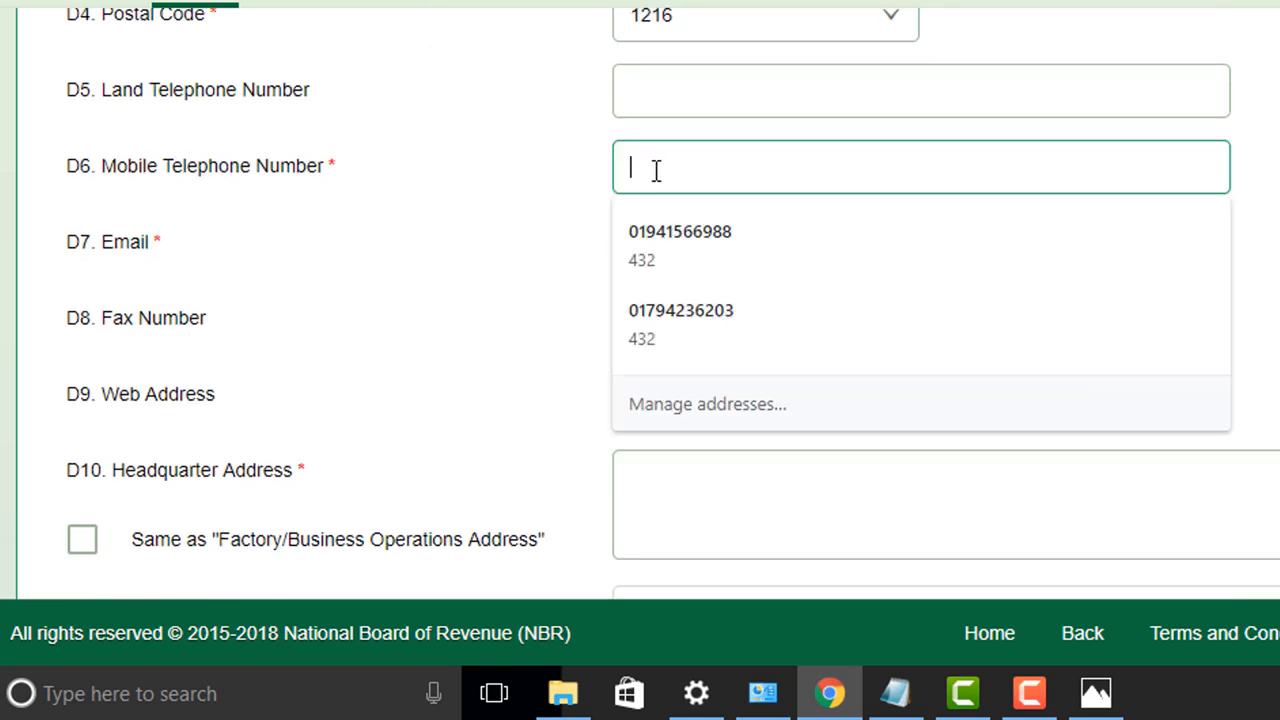
pyautogui.click(895, 693)
pyautogui.moveTo(710, 237); pyautogui.dragTo(511, 251)
pyautogui.hotkey('ctrl', 'c')
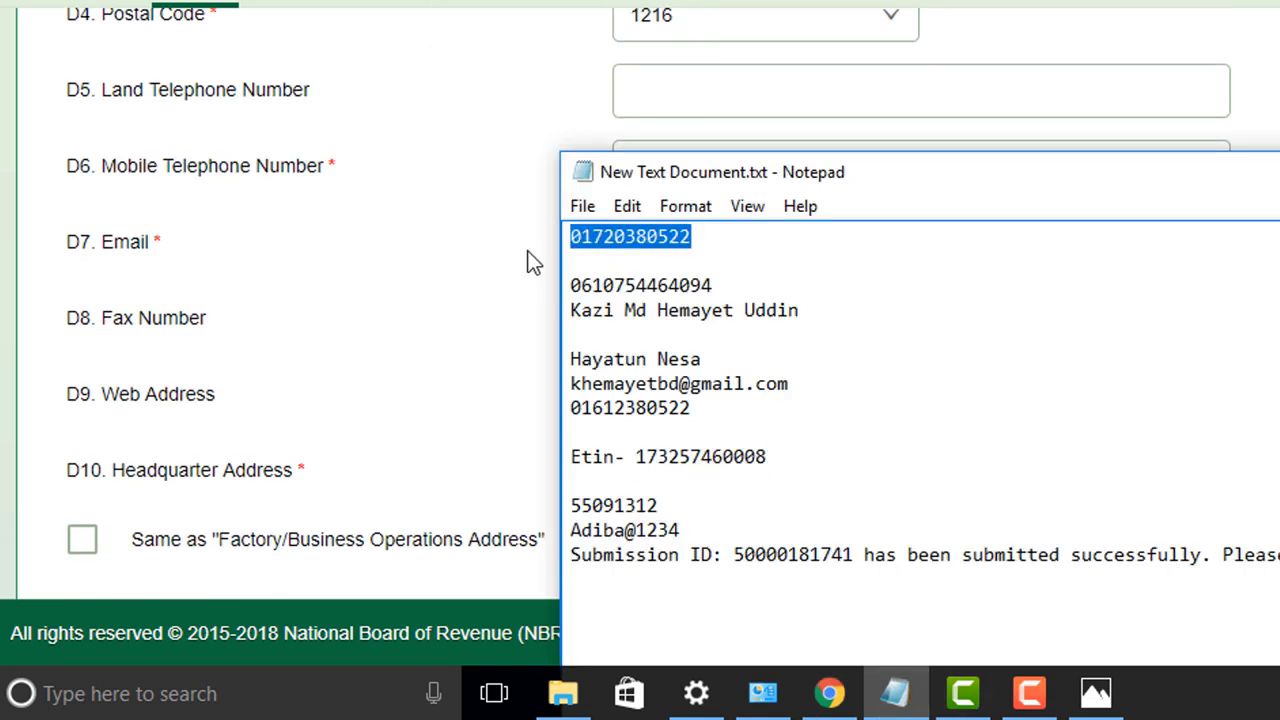
pyautogui.click(511, 251)
pyautogui.click(664, 161)
pyautogui.hotkey('ctrl', 'v')
pyautogui.press('Tab')
# Step: Paste the e-mail address from the notes into the D7 Email field
pyautogui.click(895, 693)
pyautogui.moveTo(789, 384); pyautogui.dragTo(565, 384)
pyautogui.hotkey('ctrl', 'c')
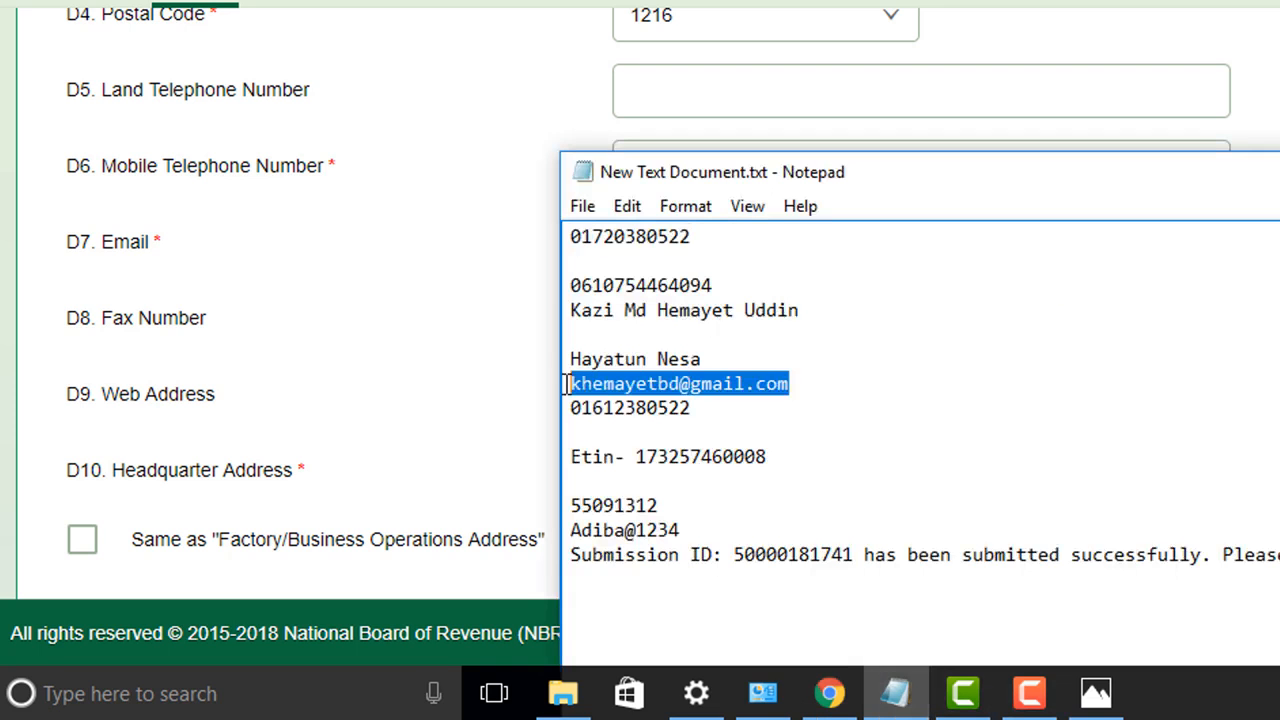
pyautogui.click(500, 337)
pyautogui.click(677, 236)
pyautogui.hotkey('ctrl', 'v')
pyautogui.click(717, 328)
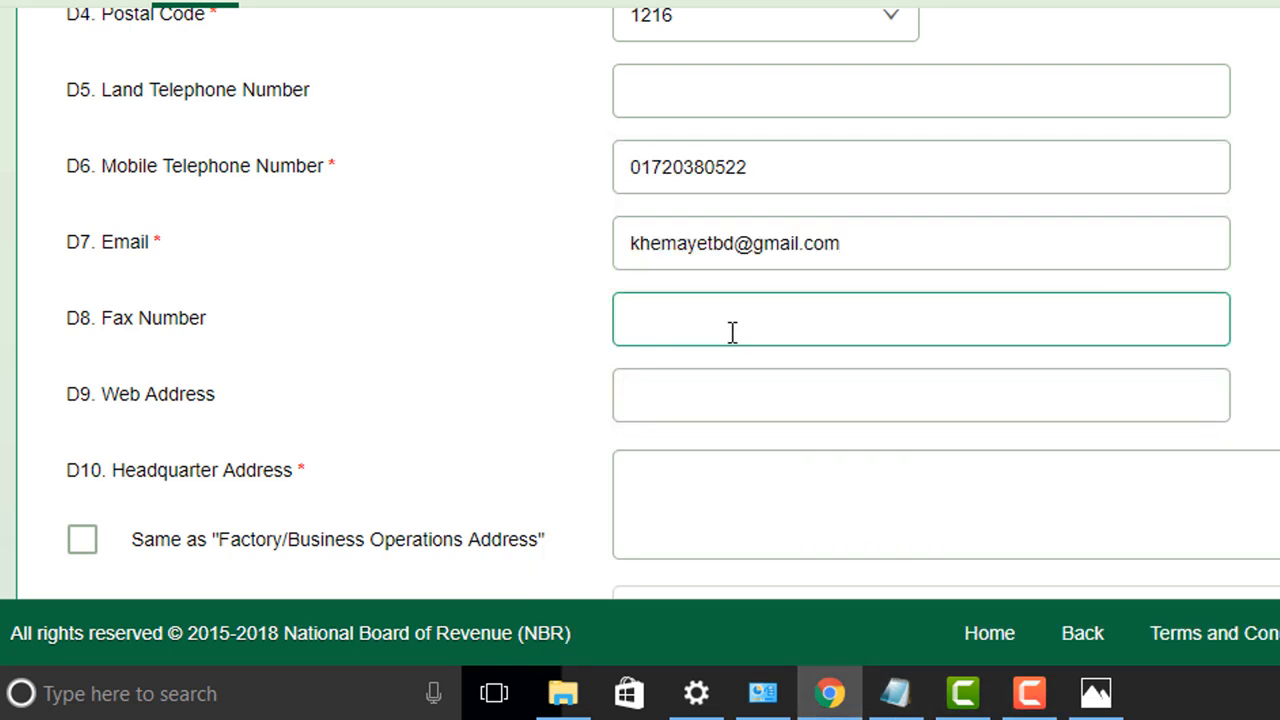
# Step: Make the headquarter address the same as the factory/business operations address
pyautogui.scroll(-1, 643, 500)
pyautogui.click(638, 335)
pyautogui.click(89, 408)
pyautogui.scroll(-5, 890, 450)
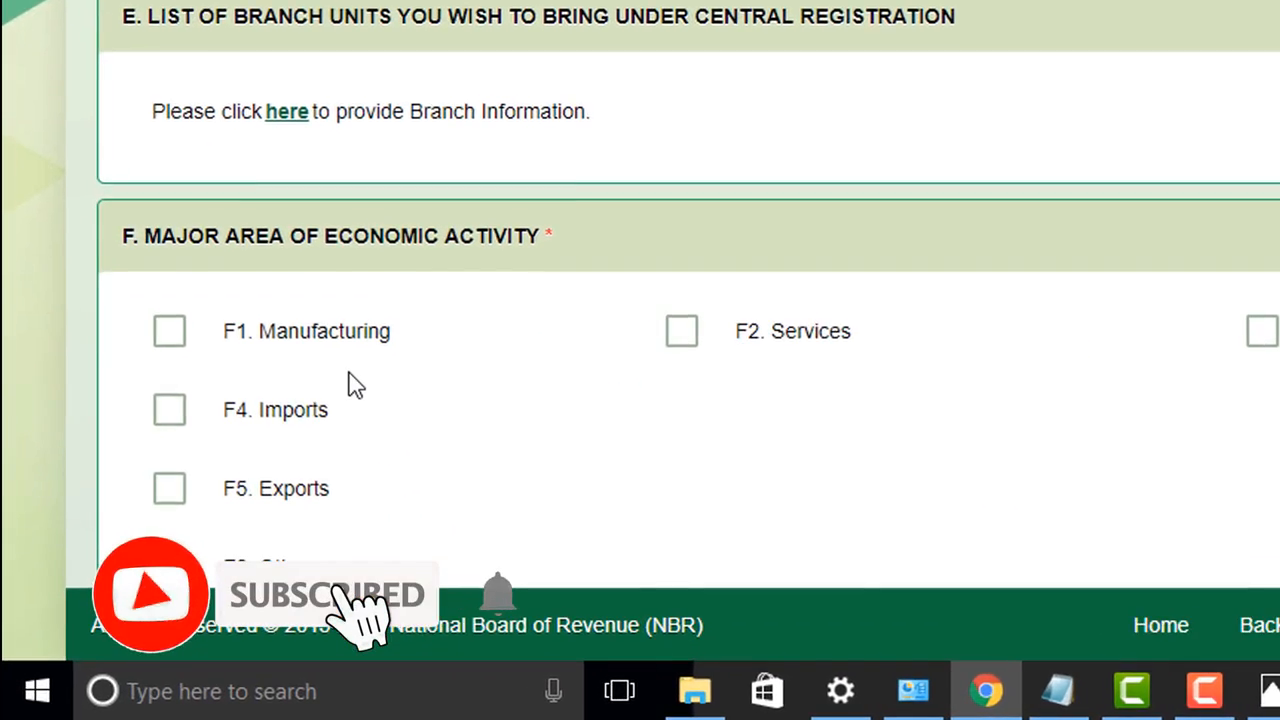
pyautogui.scroll(-2, 216, 431)
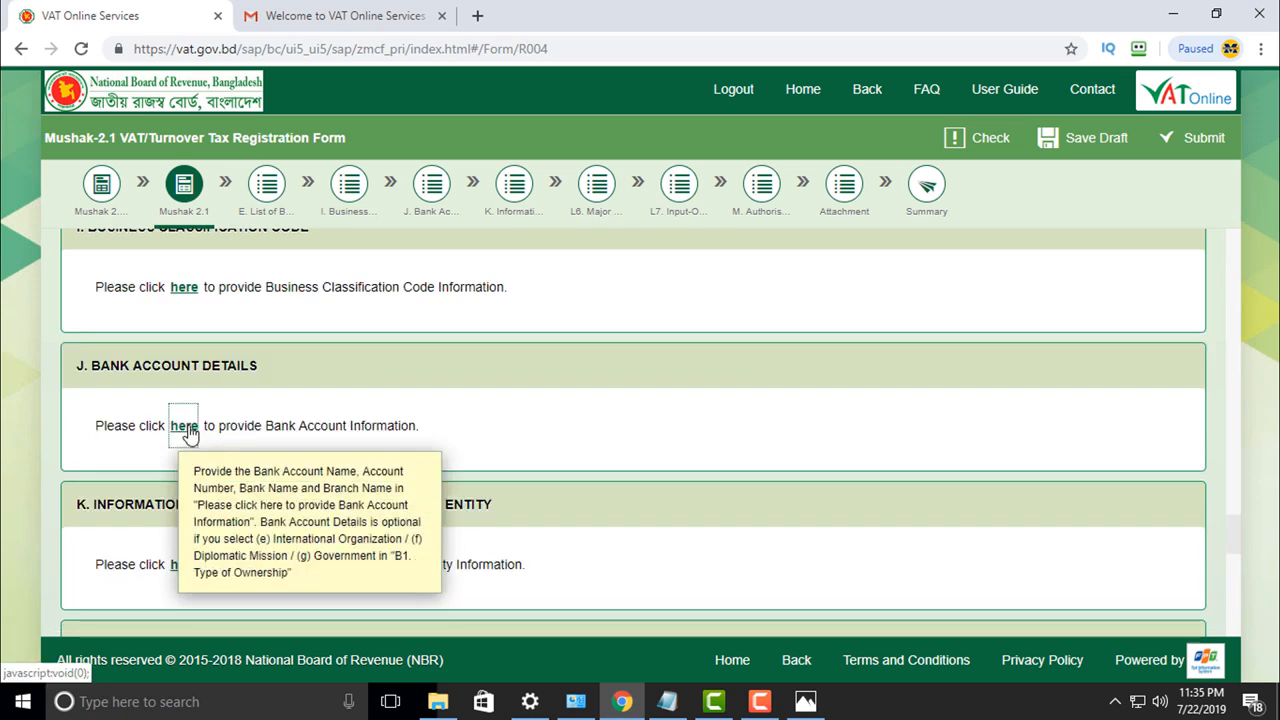
# Step: Add an Adiba Traders bank account at Prime Bank Ltd., Mirpur Section-1, pasting the account number
pyautogui.click(180, 428)
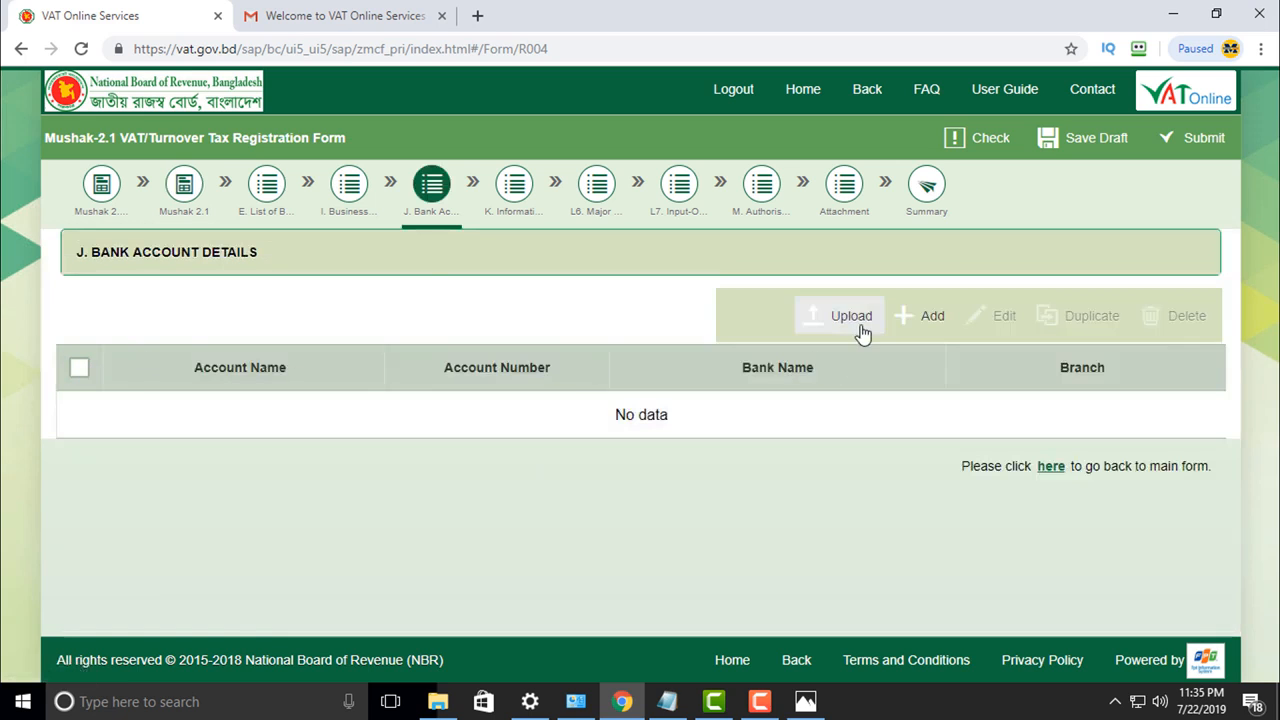
pyautogui.click(905, 318)
pyautogui.click(209, 428)
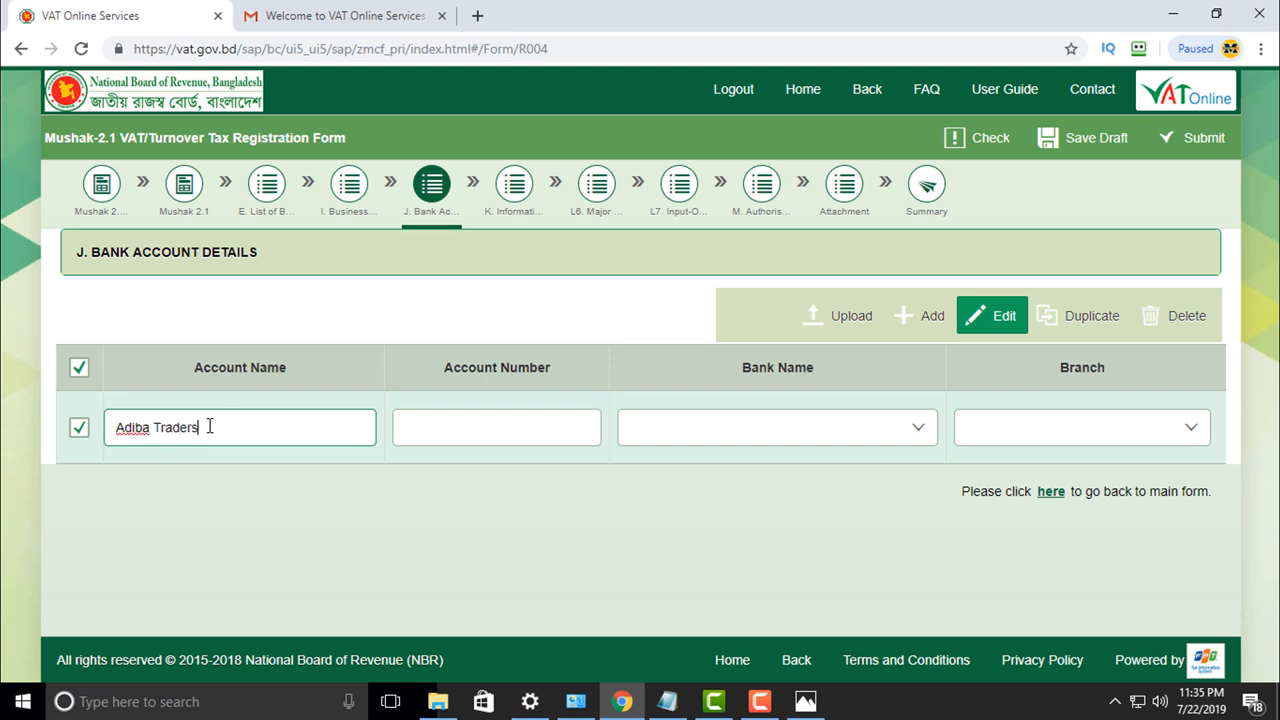
pyautogui.click(410, 440)
pyautogui.hotkey('ctrl', 'v')
pyautogui.click(691, 437)
pyautogui.click(918, 430)
pyautogui.write('P')
pyautogui.click(681, 349)
pyautogui.click(1190, 440)
pyautogui.write('Mir')
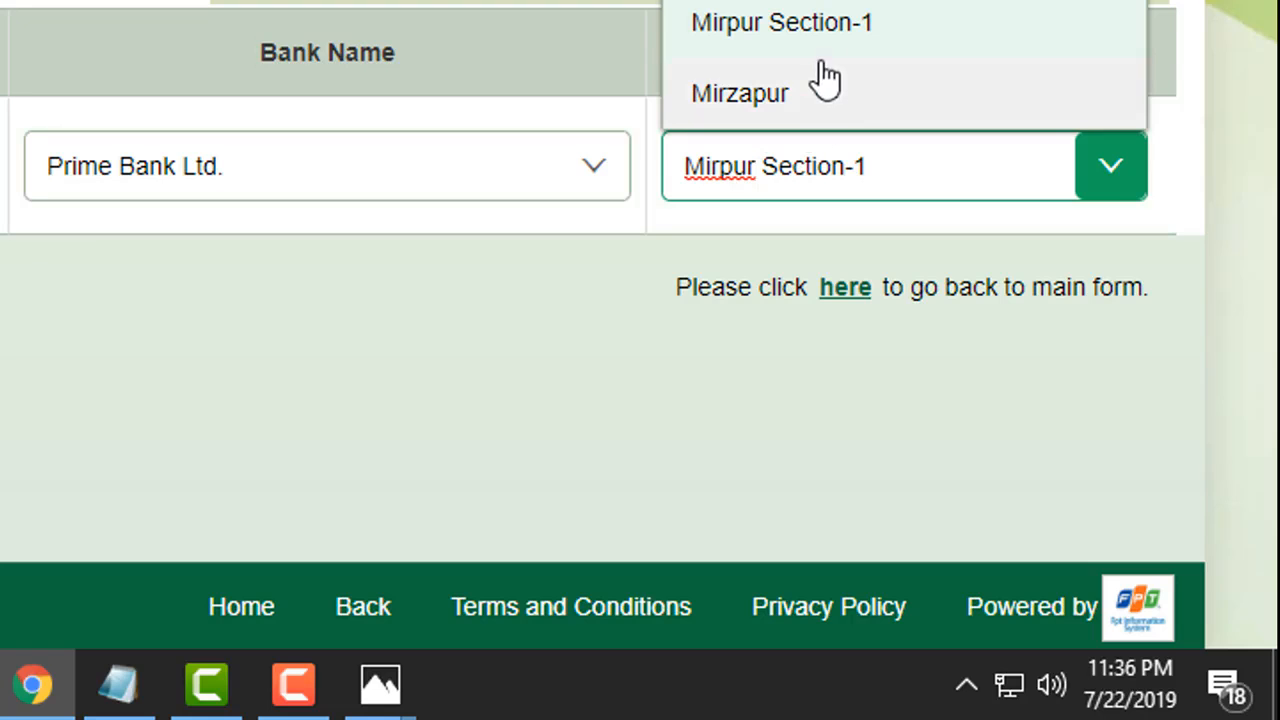
pyautogui.click(812, 36)
pyautogui.click(349, 350)
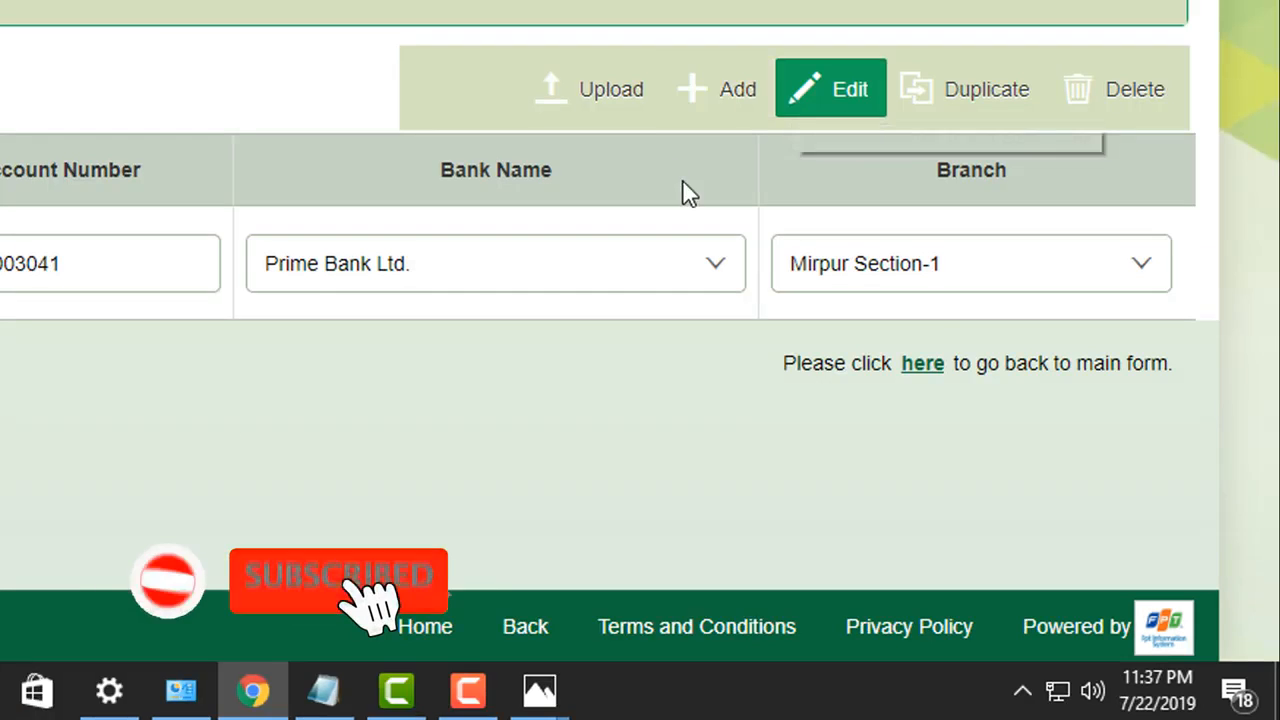
# Step: Save the form as a draft and go back to the main registration form
pyautogui.click(922, 366)
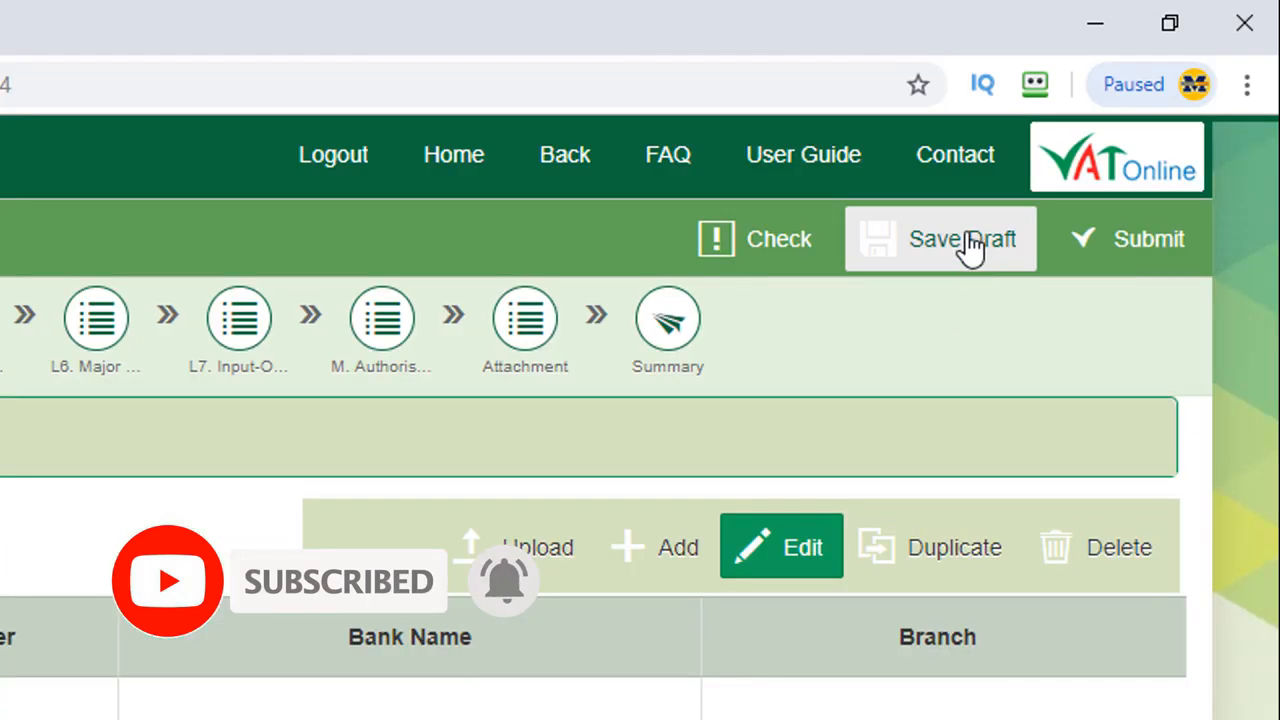
pyautogui.click(963, 243)
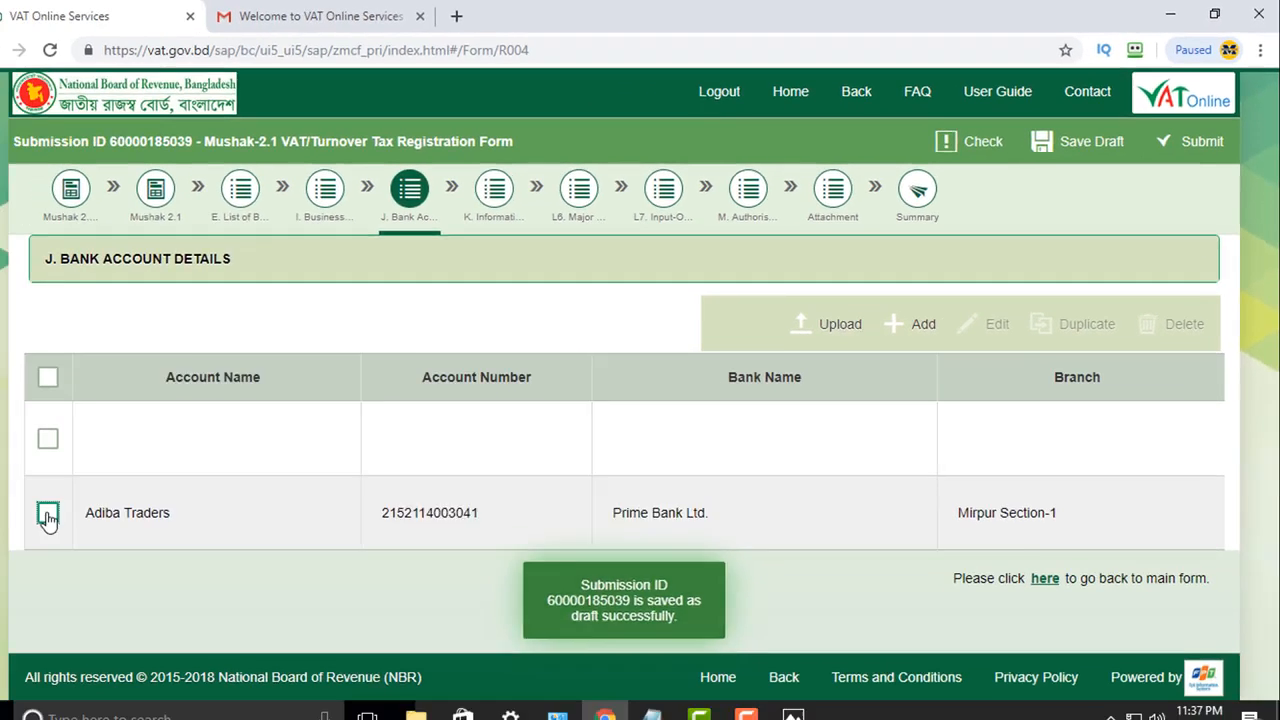
pyautogui.click(78, 502)
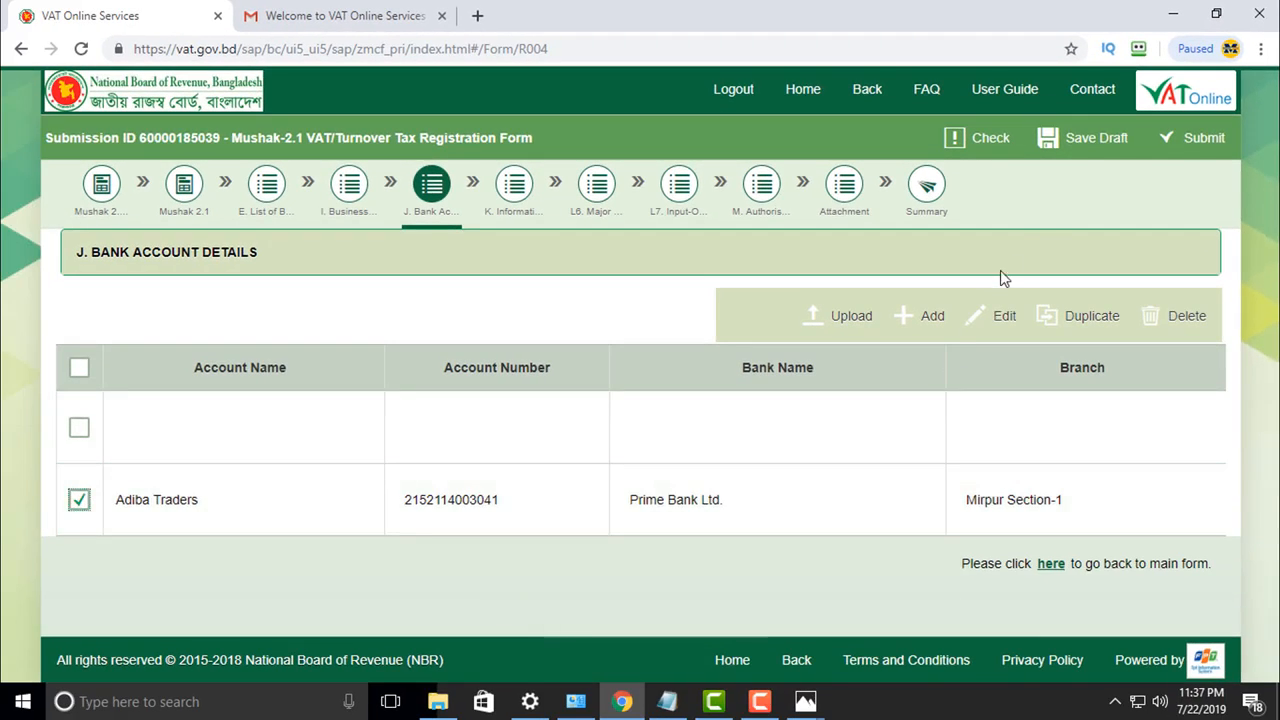
pyautogui.click(1080, 145)
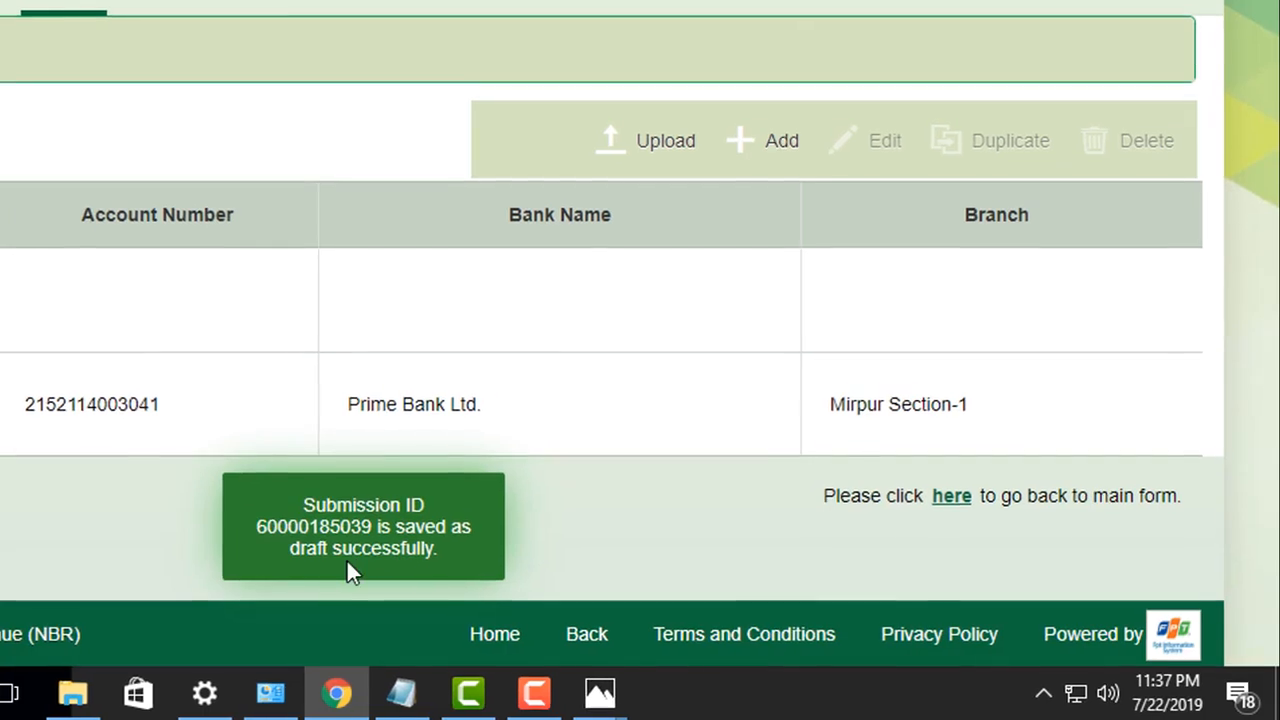
pyautogui.click(955, 496)
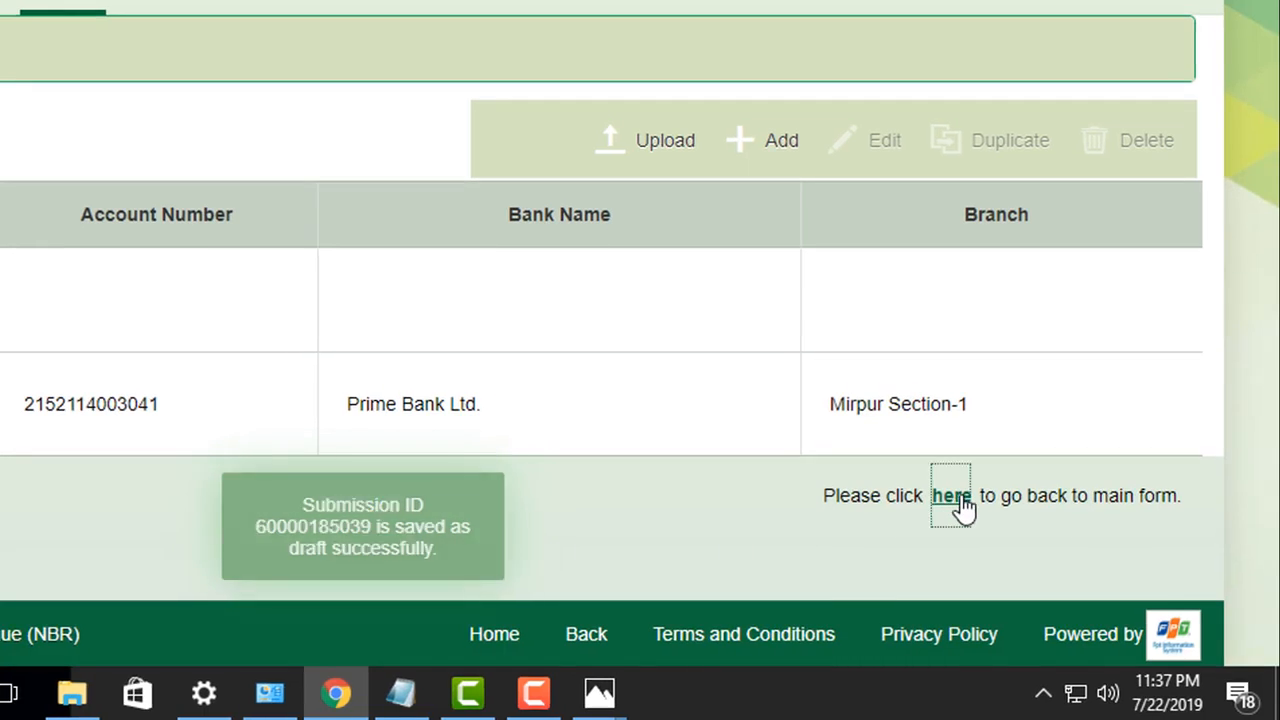
# Step: Enter 2,00,00,000 past-year taxable turnover and 1 employee, then open section M's authorised persons
pyautogui.scroll(-4, 230, 235)
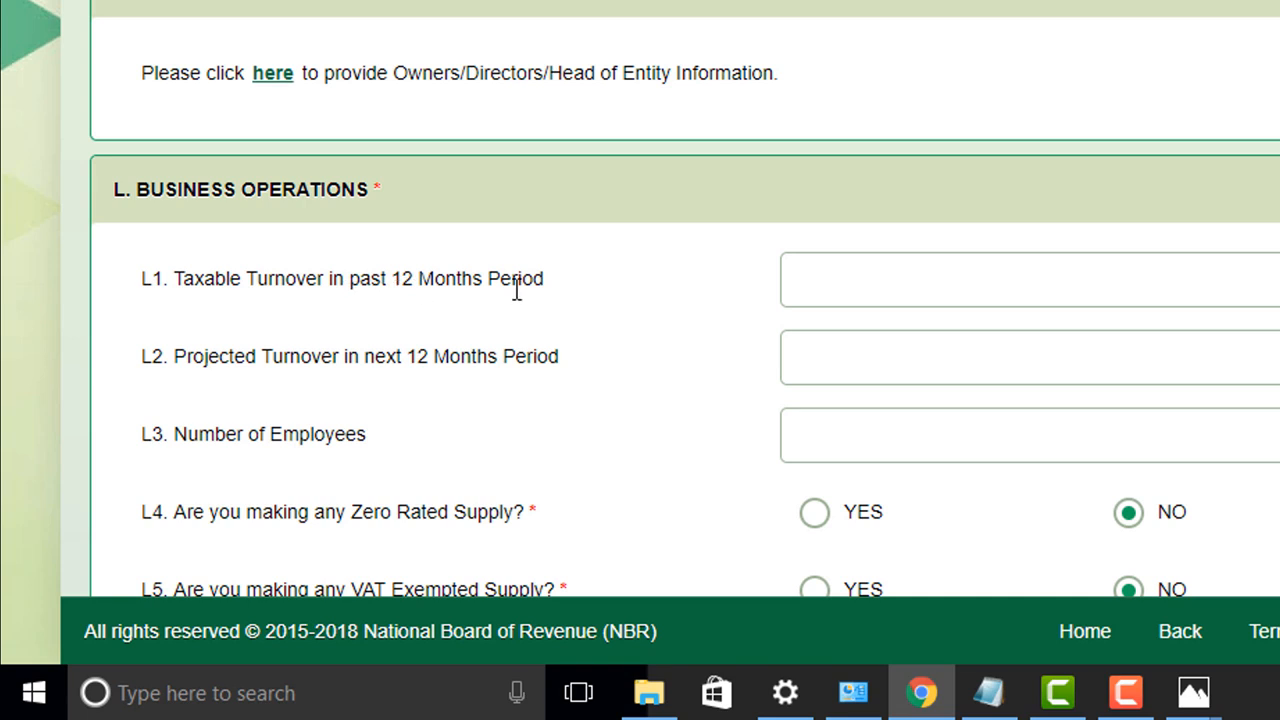
pyautogui.click(1270, 291)
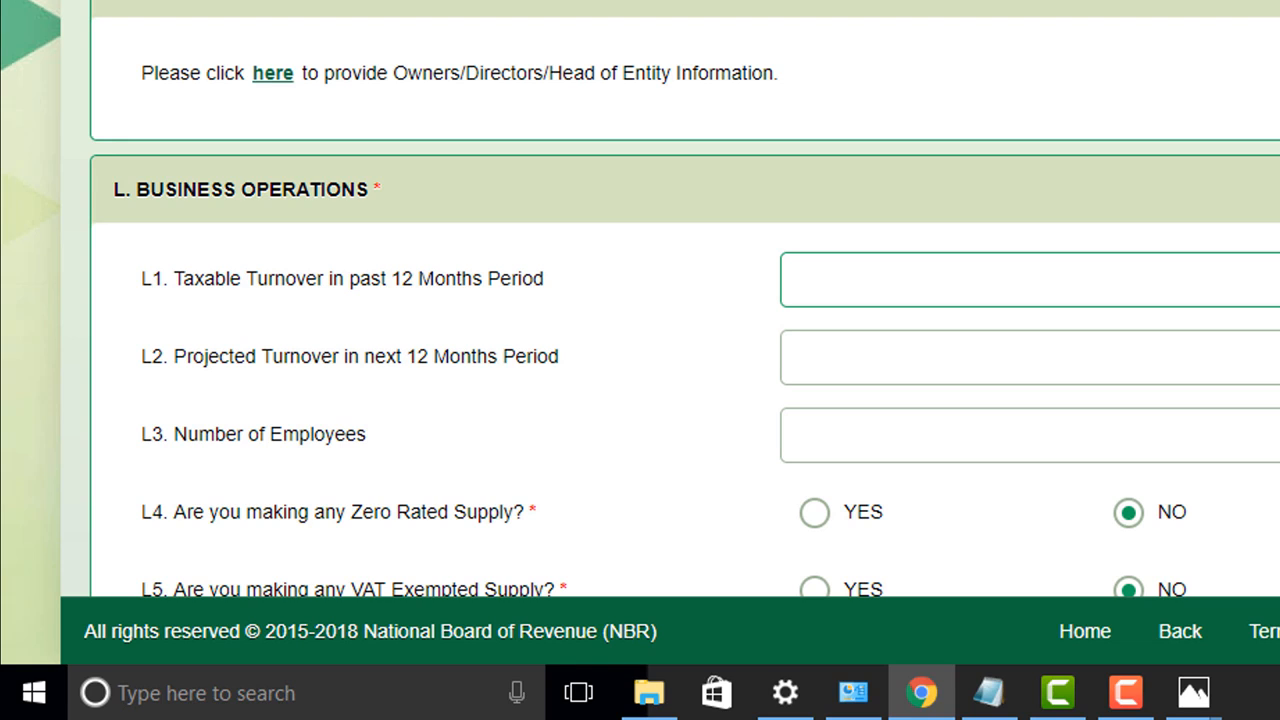
pyautogui.click(1195, 697)
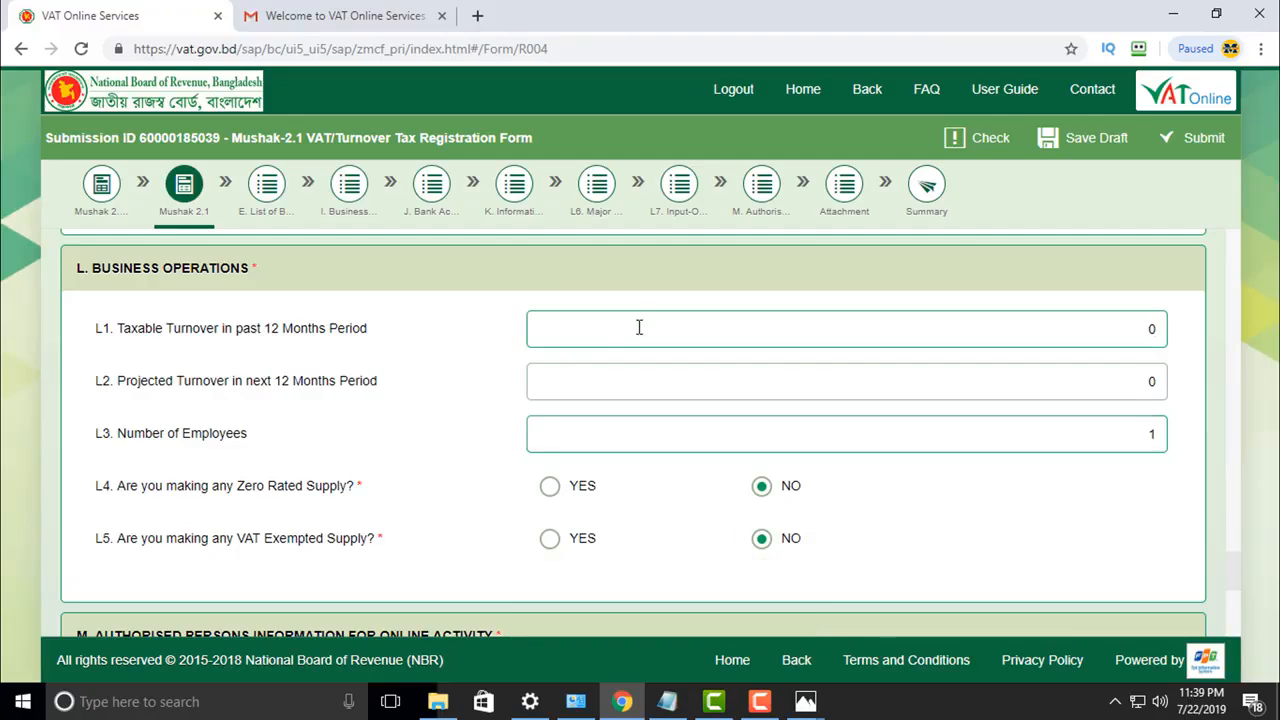
pyautogui.click(638, 327)
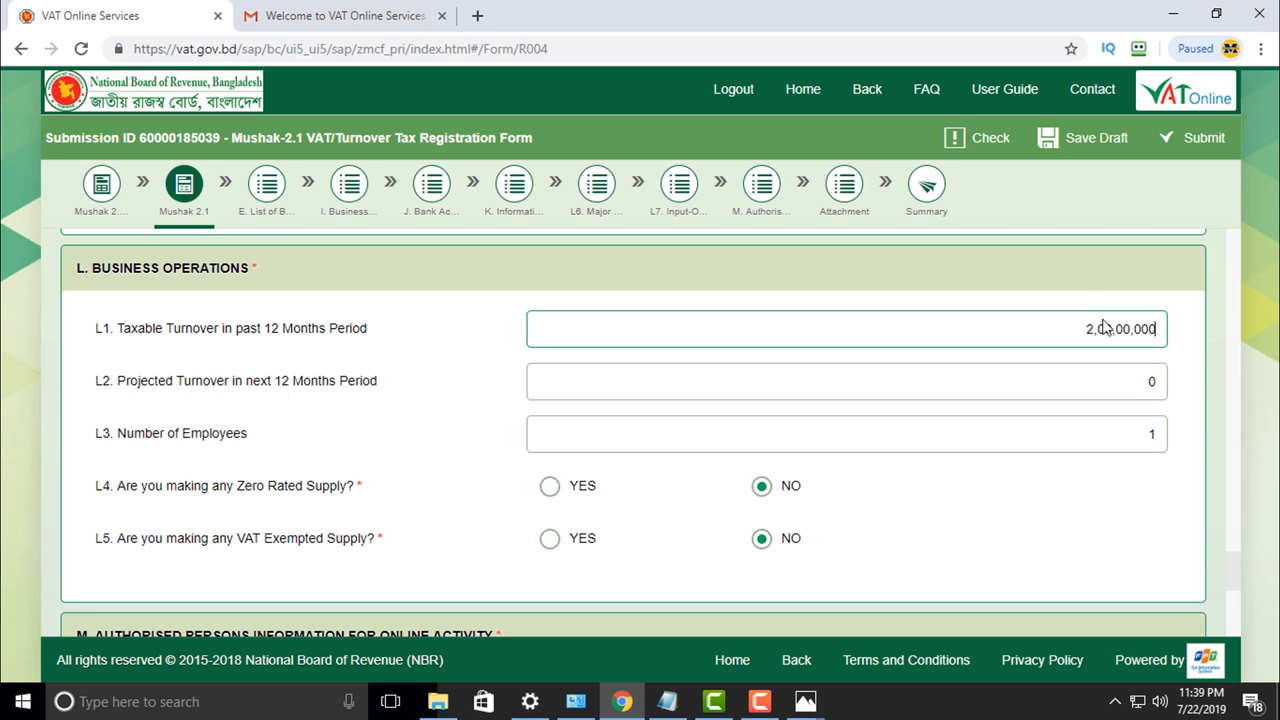
pyautogui.press('Tab')
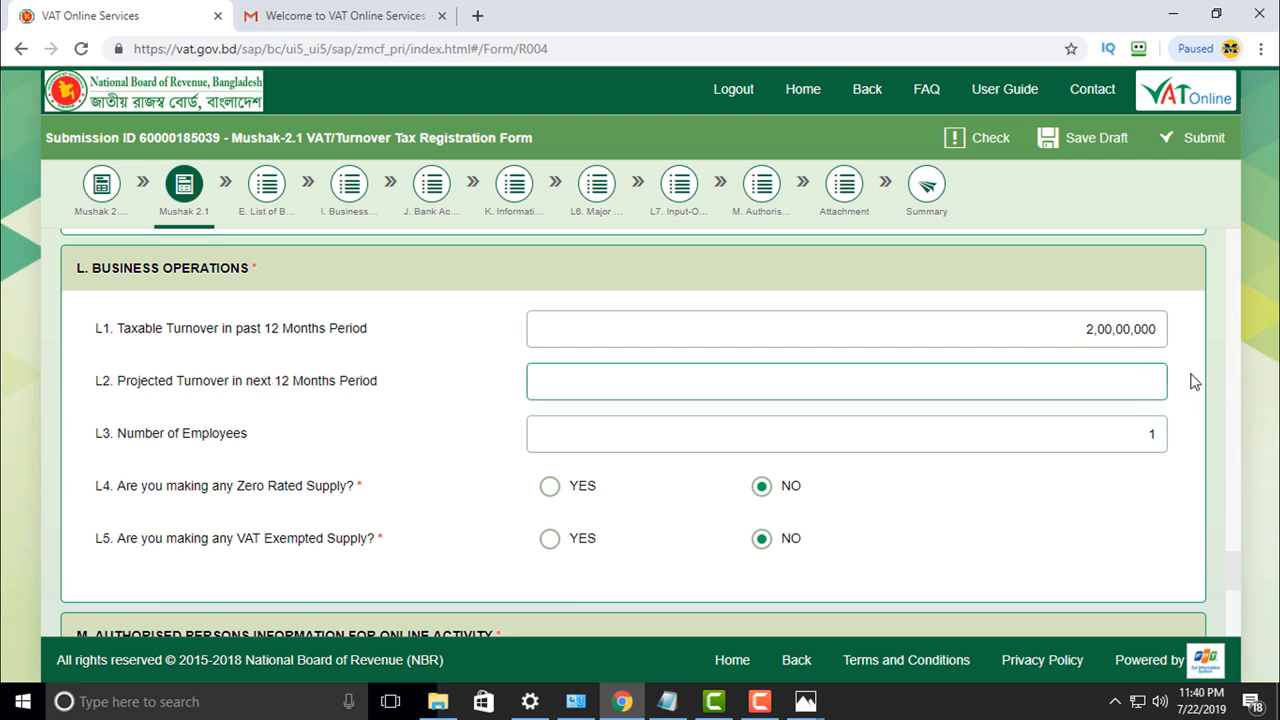
pyautogui.hotkey('shift', 'Tab')
pyautogui.press('Tab')
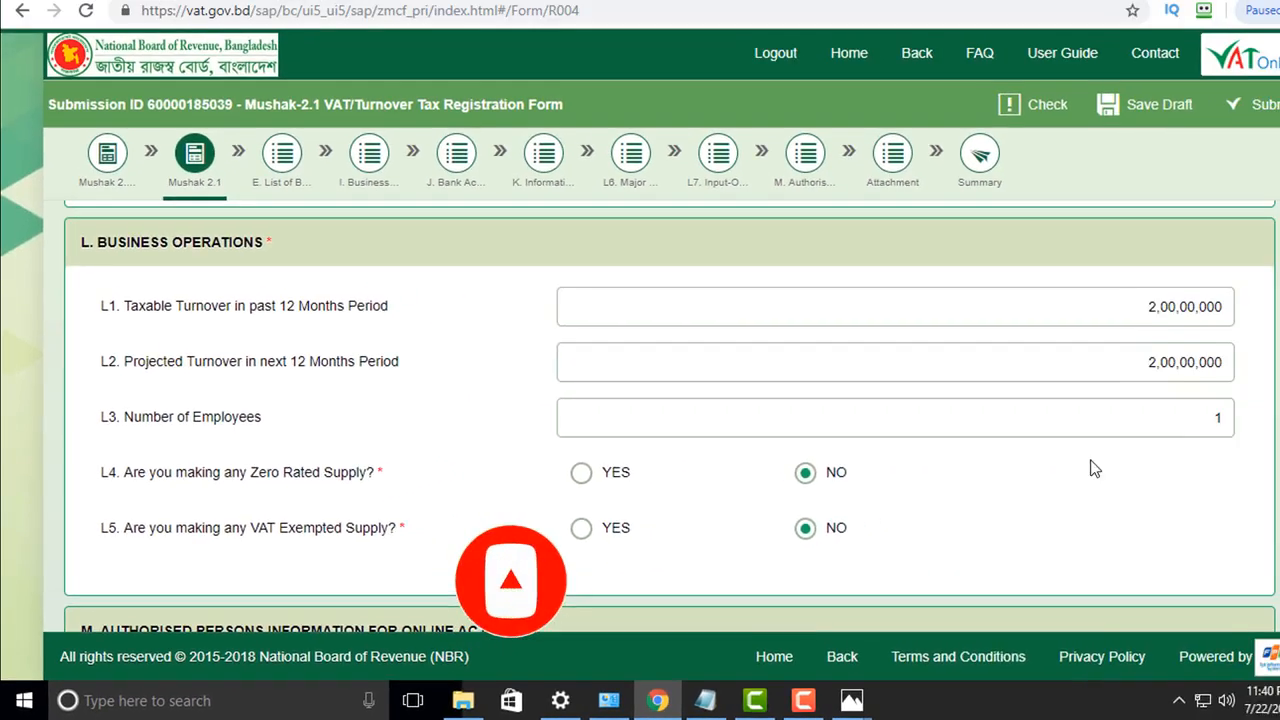
pyautogui.scroll(-1, 149, 471)
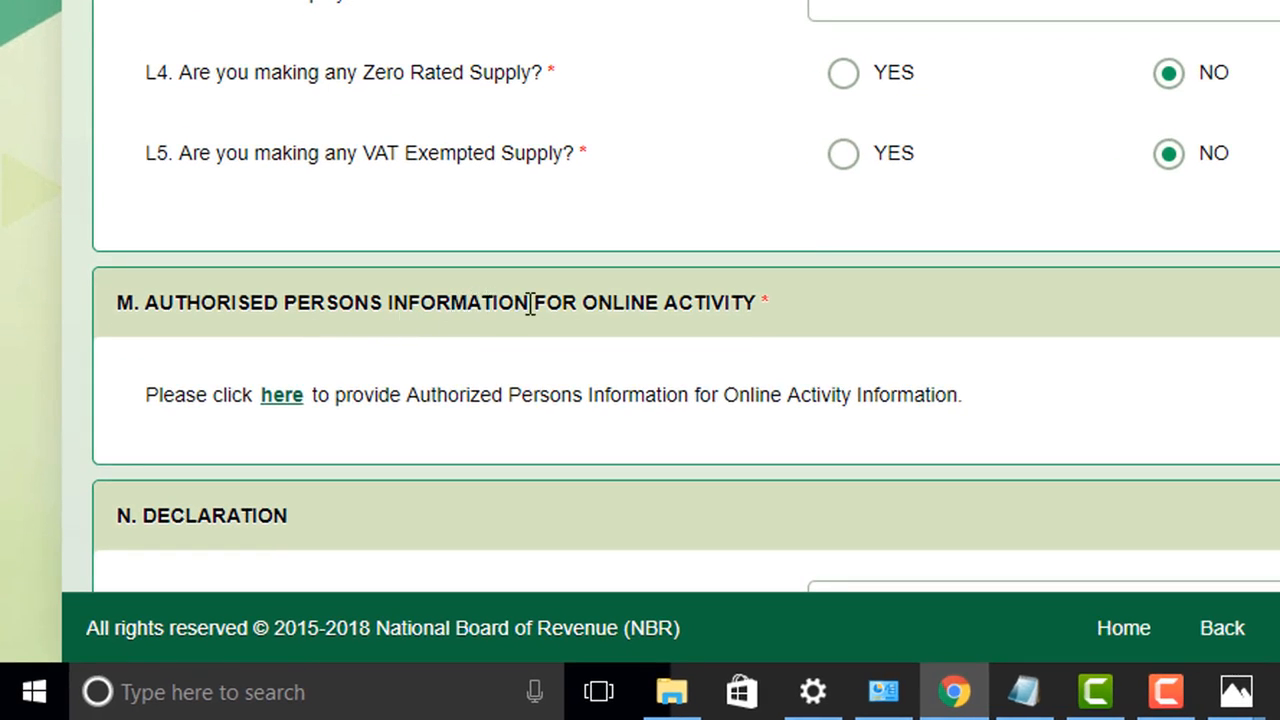
pyautogui.click(285, 402)
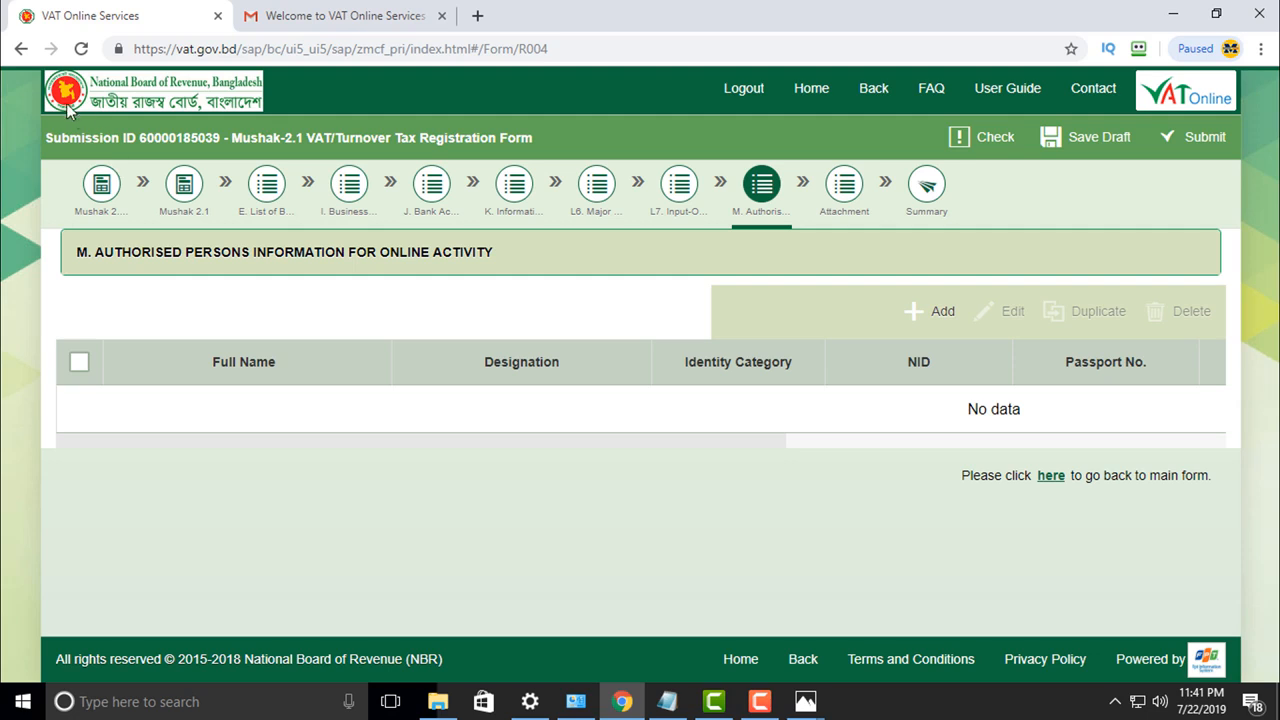
# Step: Paste the applicant's full name from the notes into the declaration's Full Name field
pyautogui.click(1047, 480)
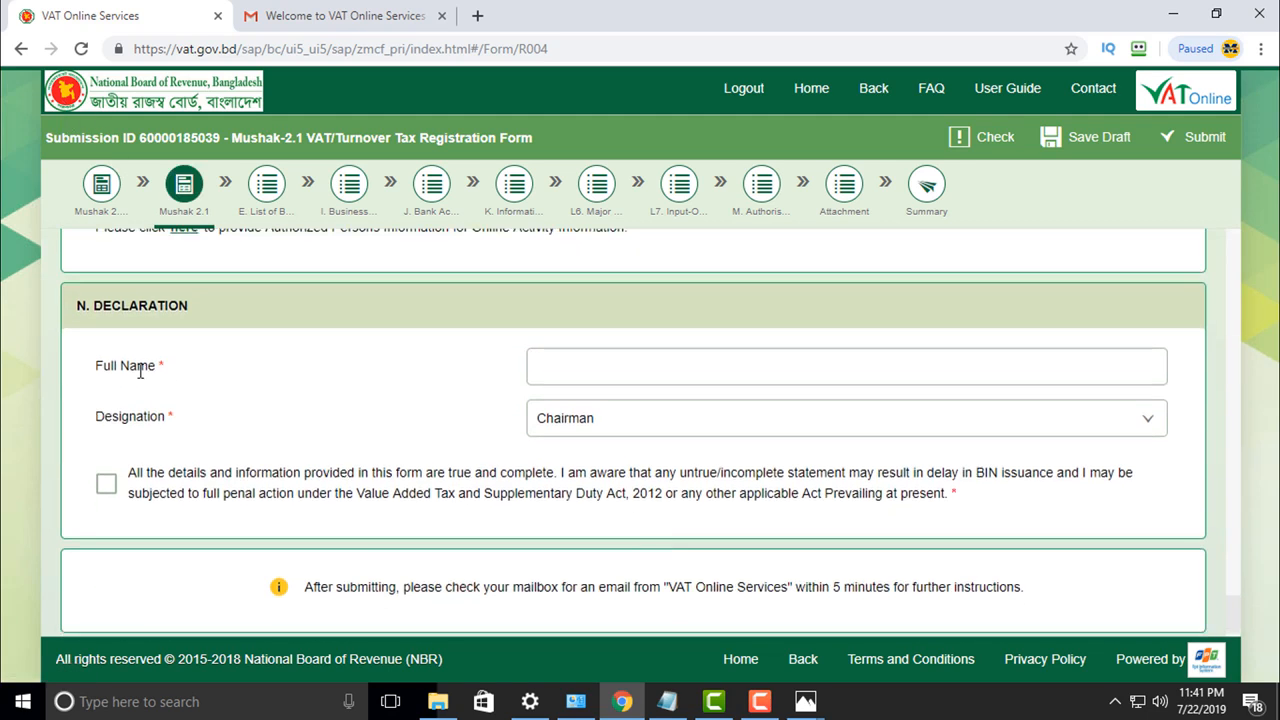
pyautogui.click(588, 366)
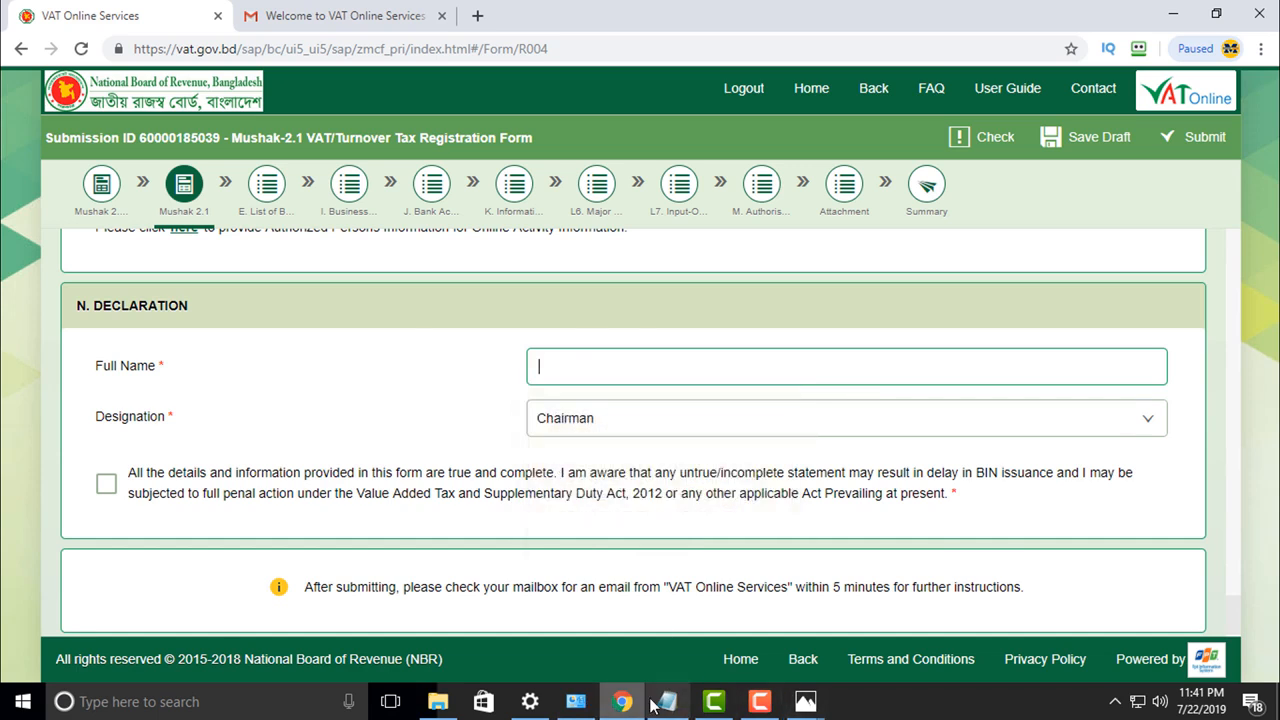
pyautogui.click(667, 701)
pyautogui.moveTo(617, 443); pyautogui.dragTo(443, 445)
pyautogui.hotkey('ctrl', 'c')
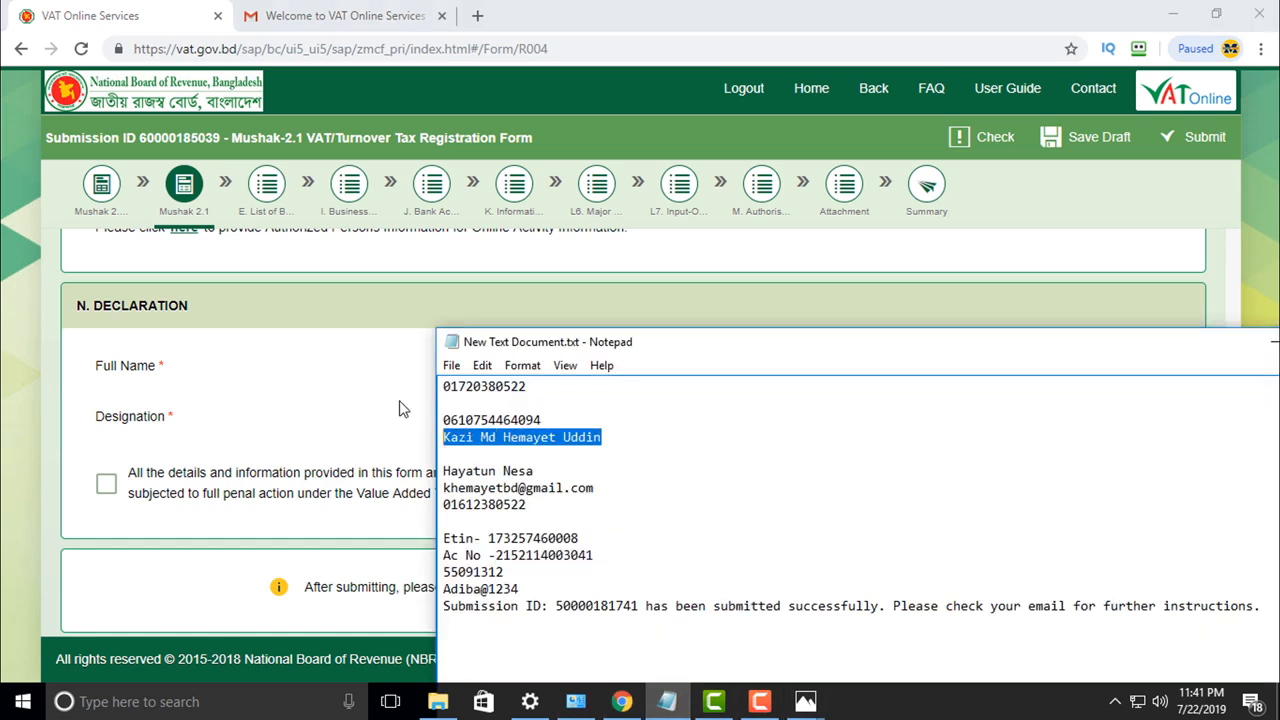
pyautogui.click(583, 378)
pyautogui.hotkey('ctrl', 'v')
# Step: Set designation to Owner, tick the declaration checkbox, and save the draft
pyautogui.click(660, 430)
pyautogui.click(596, 124)
pyautogui.click(634, 428)
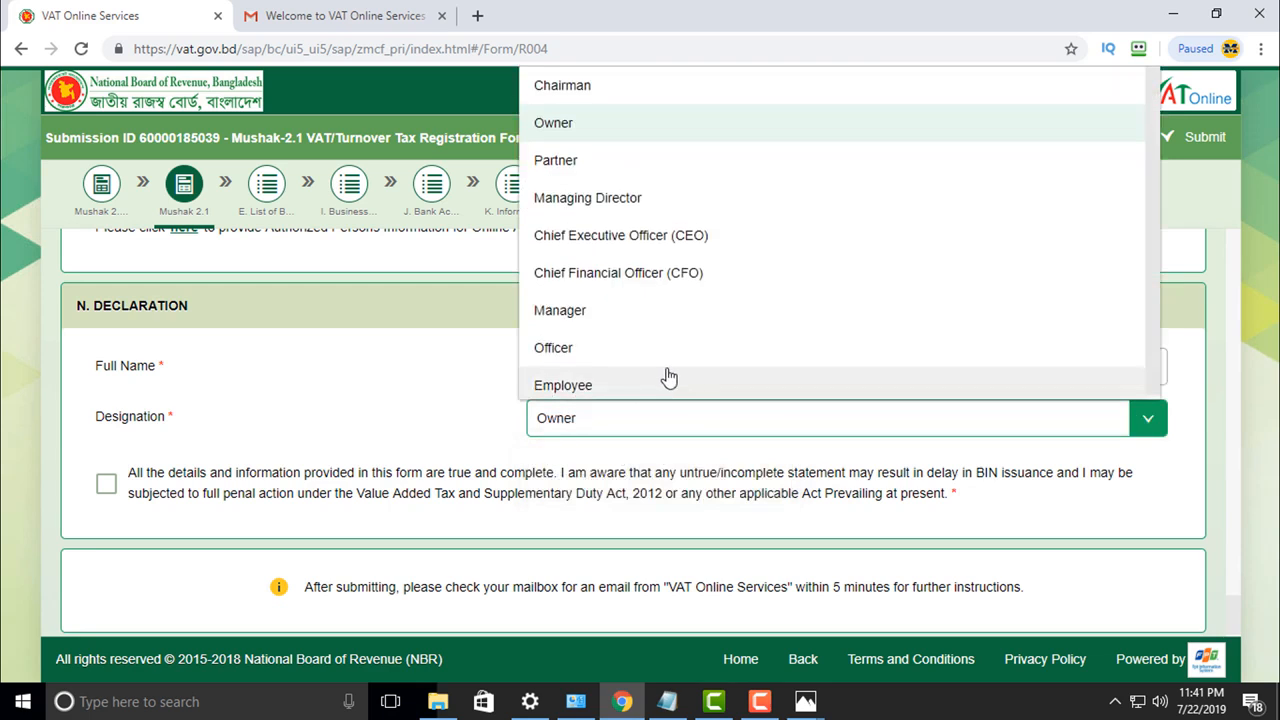
pyautogui.click(435, 408)
pyautogui.click(107, 484)
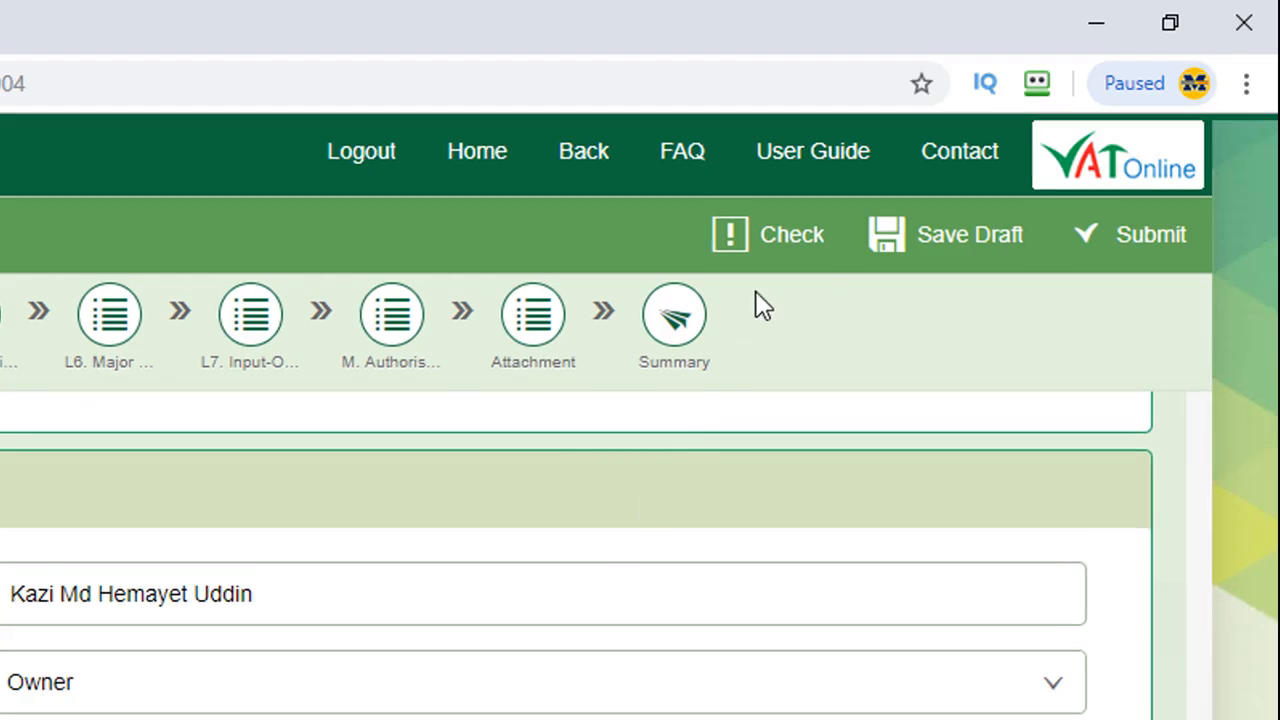
pyautogui.click(980, 246)
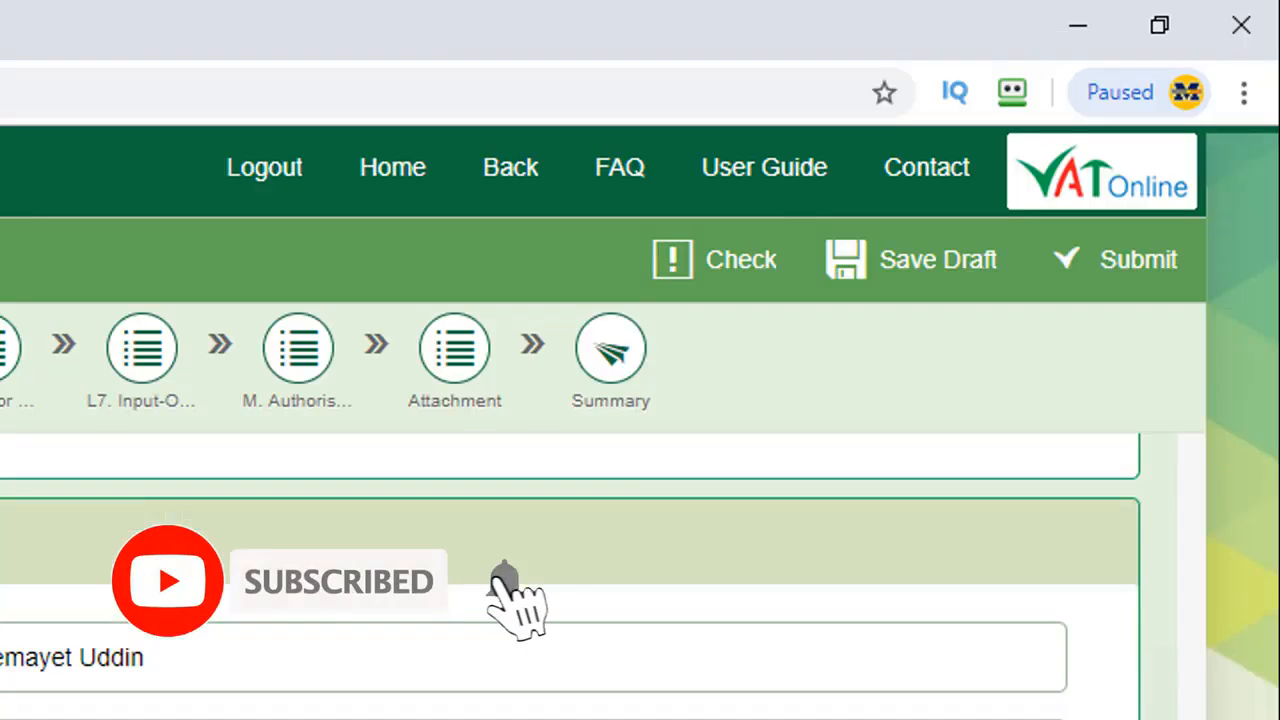
pyautogui.scroll(1, 680, 580)
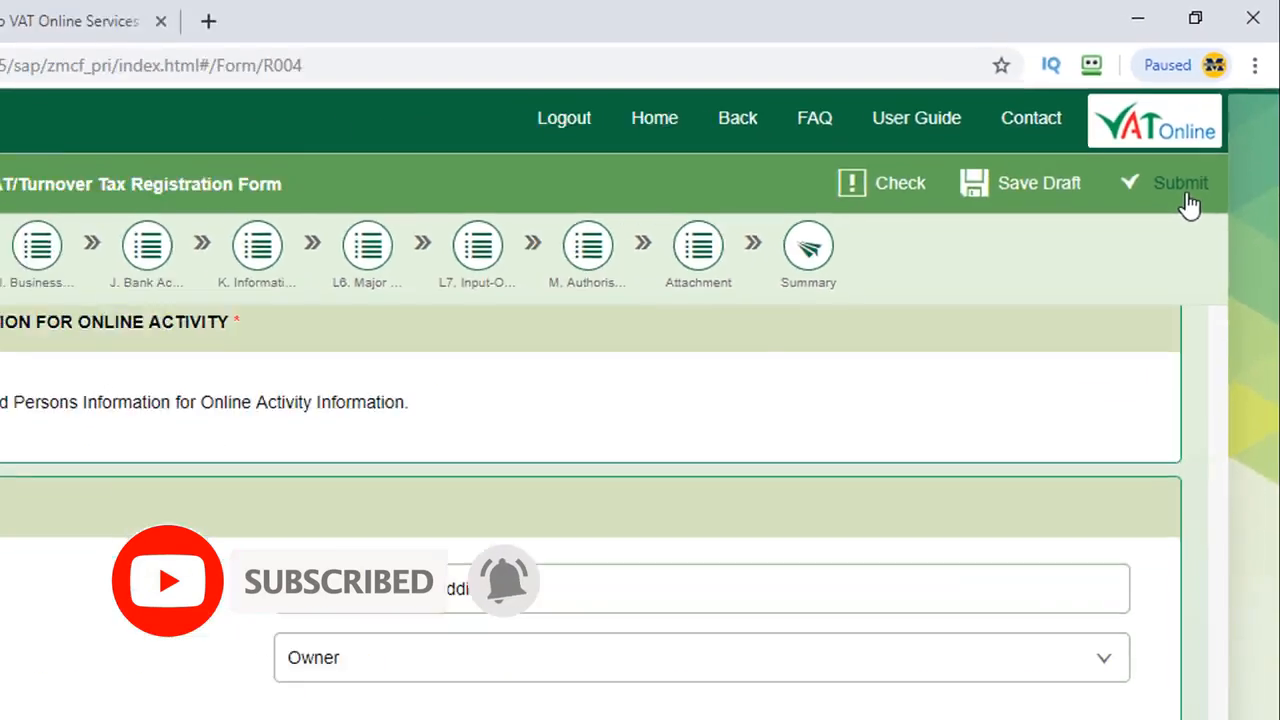
# Step: Submit and confirm the Mushak-2.1 form, then open the list of four reported errors
pyautogui.click(1150, 282)
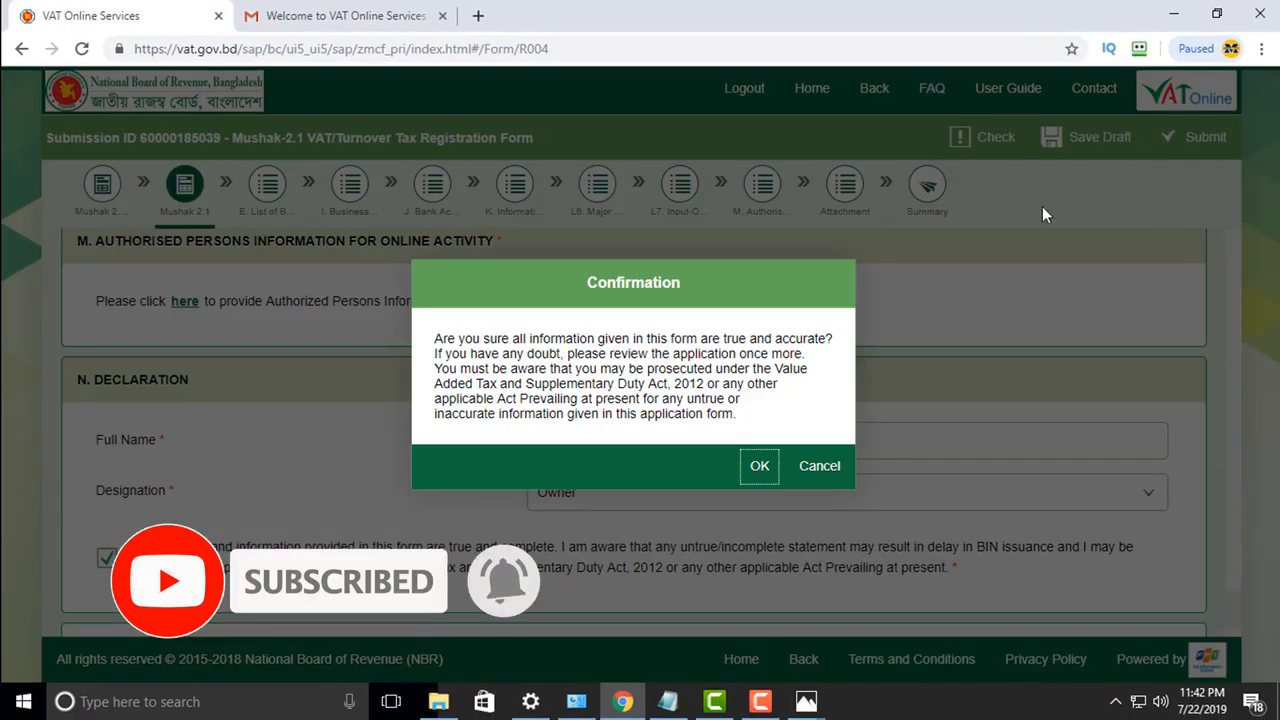
pyautogui.click(759, 472)
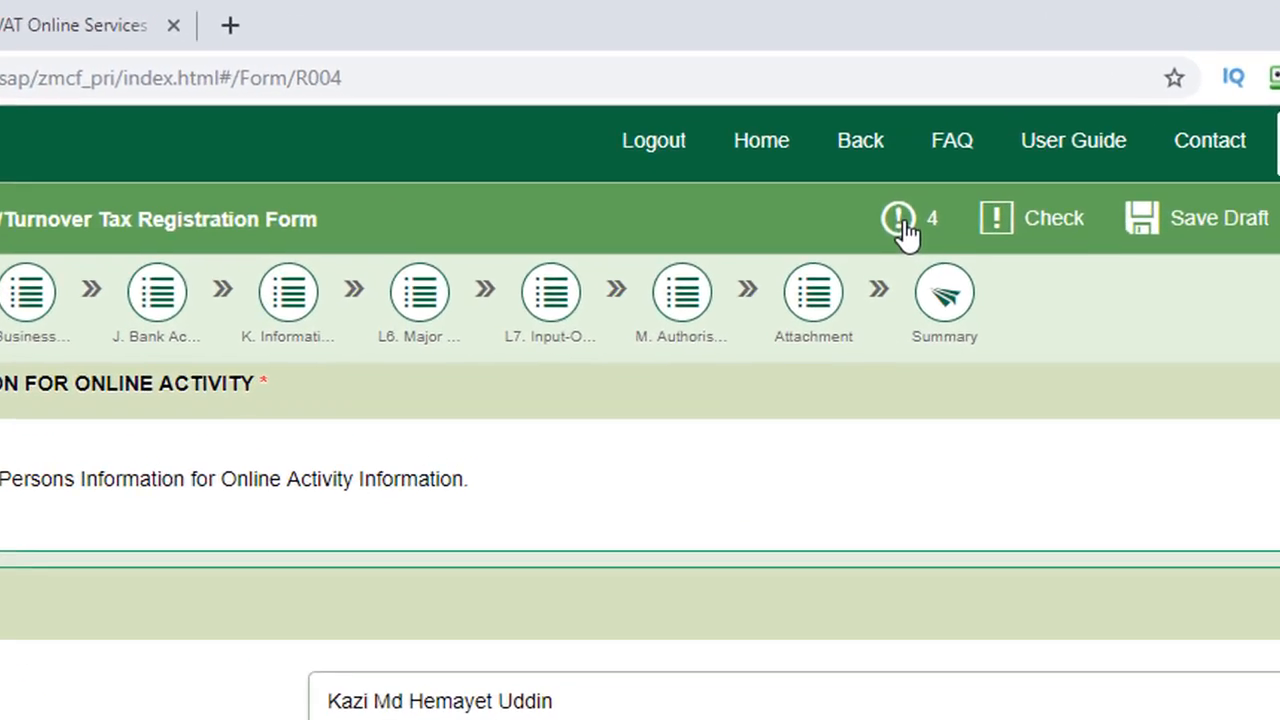
pyautogui.click(899, 139)
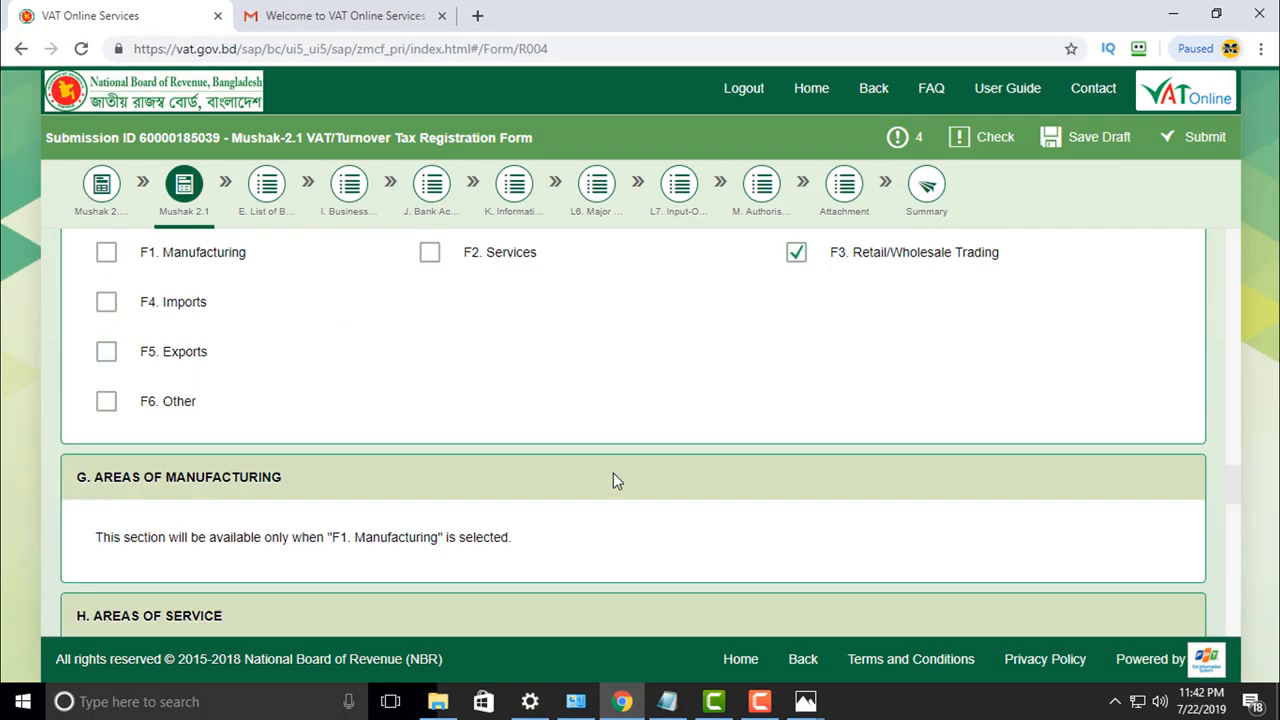
pyautogui.scroll(-10, 611, 480)
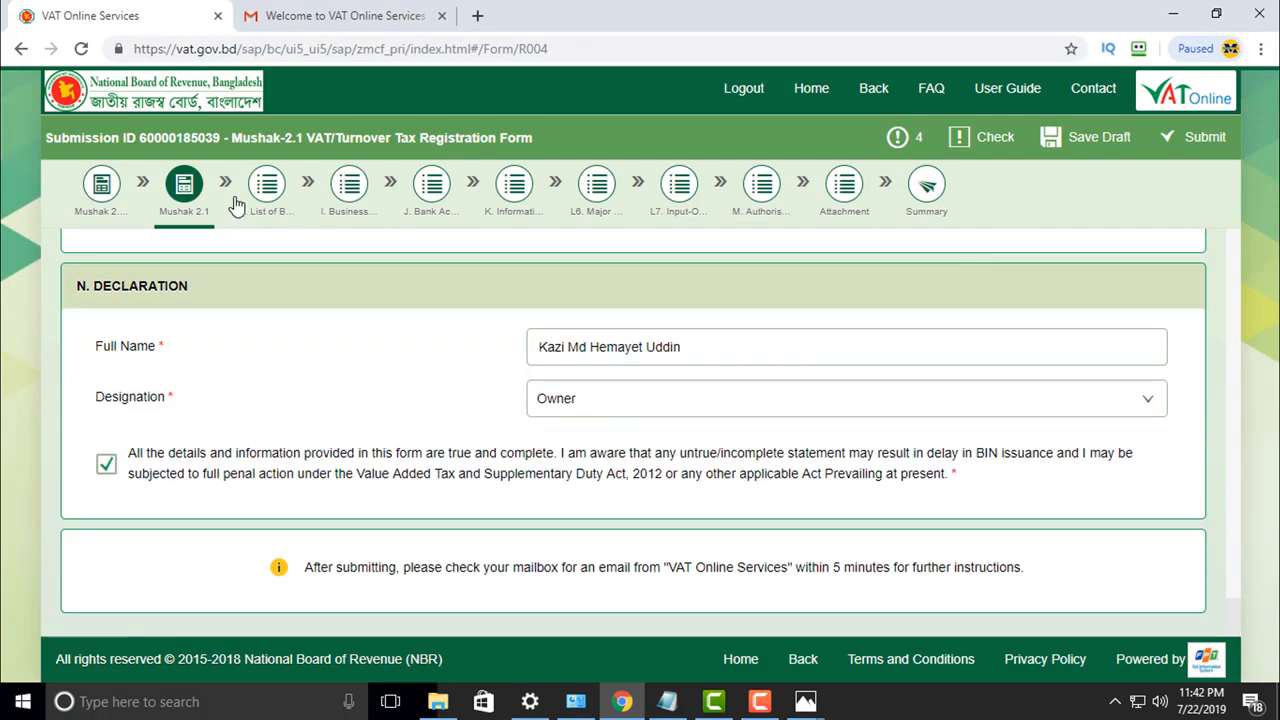
# Step: Step through branch units, business, bank, owners, L6, L7 and authorised persons to Attachment
pyautogui.click(266, 184)
pyautogui.click(928, 315)
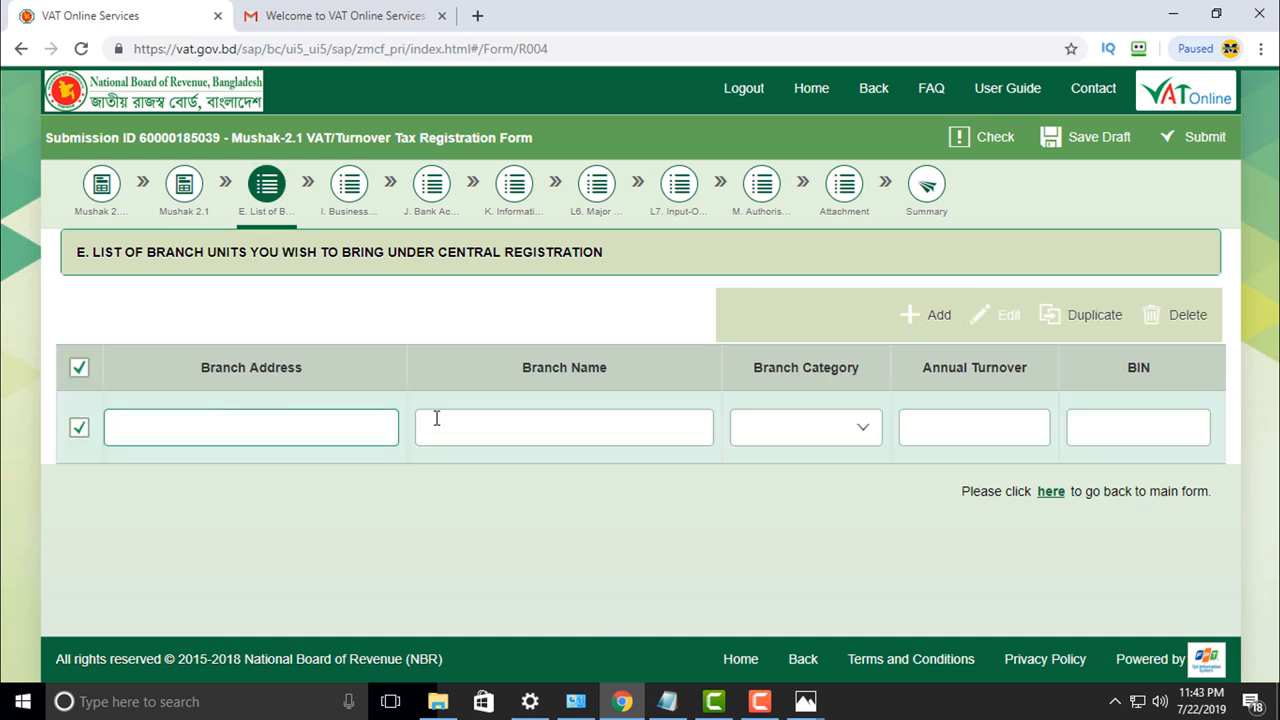
pyautogui.click(79, 368)
pyautogui.click(349, 184)
pyautogui.click(431, 184)
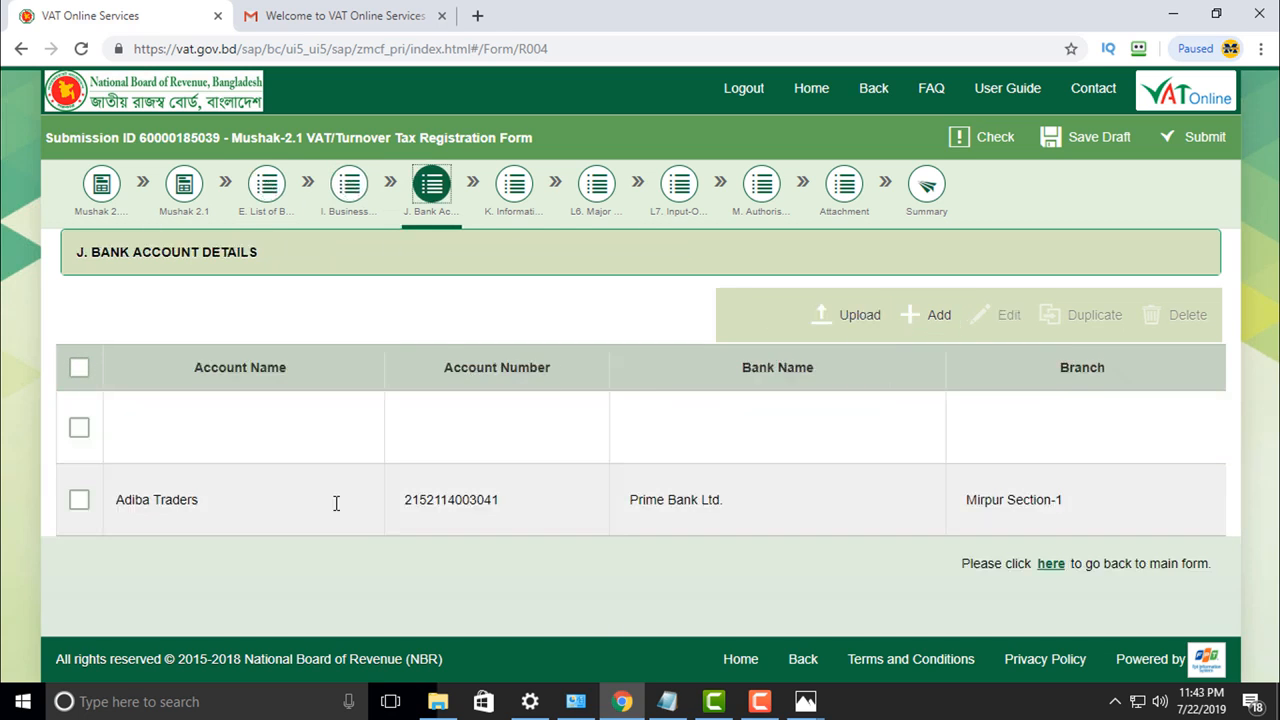
pyautogui.click(516, 185)
pyautogui.click(930, 312)
pyautogui.click(79, 363)
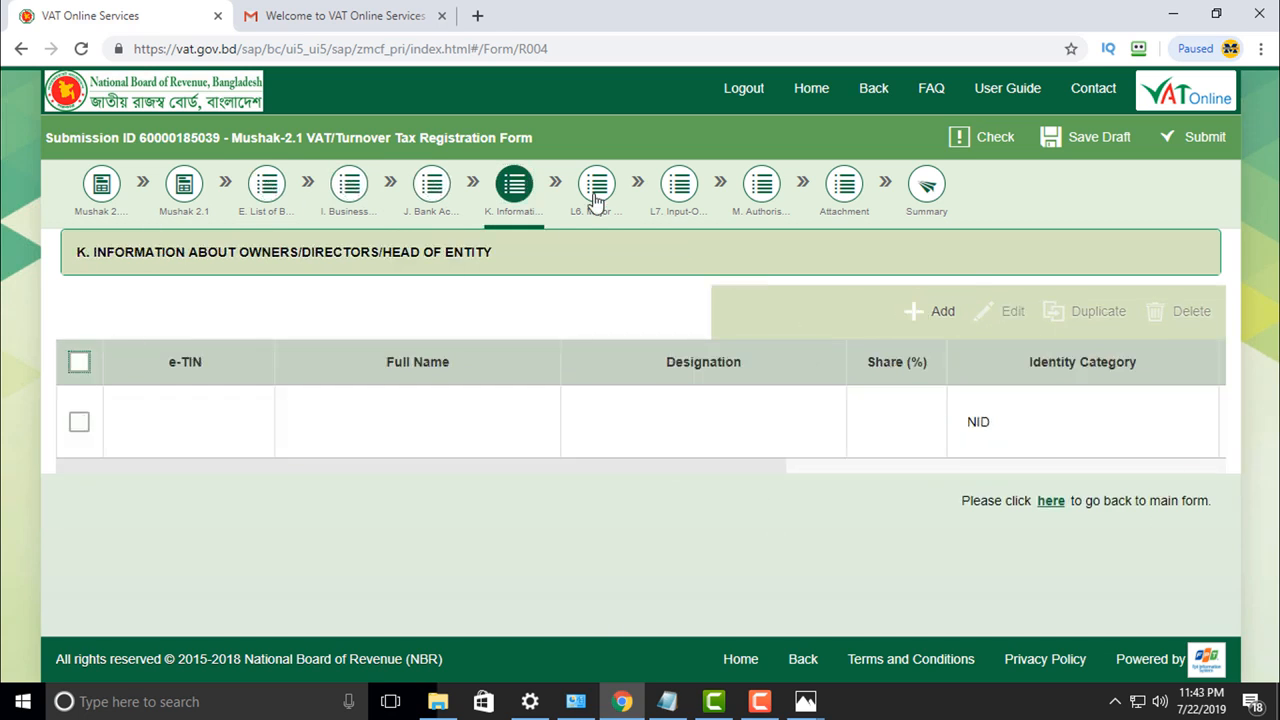
pyautogui.click(597, 185)
pyautogui.click(679, 185)
pyautogui.click(761, 184)
pyautogui.click(844, 184)
# Step: Tick TIN Certificate, NID / Passport copy and bank statements as documents for submission
pyautogui.scroll(-1, 577, 461)
pyautogui.click(1034, 317)
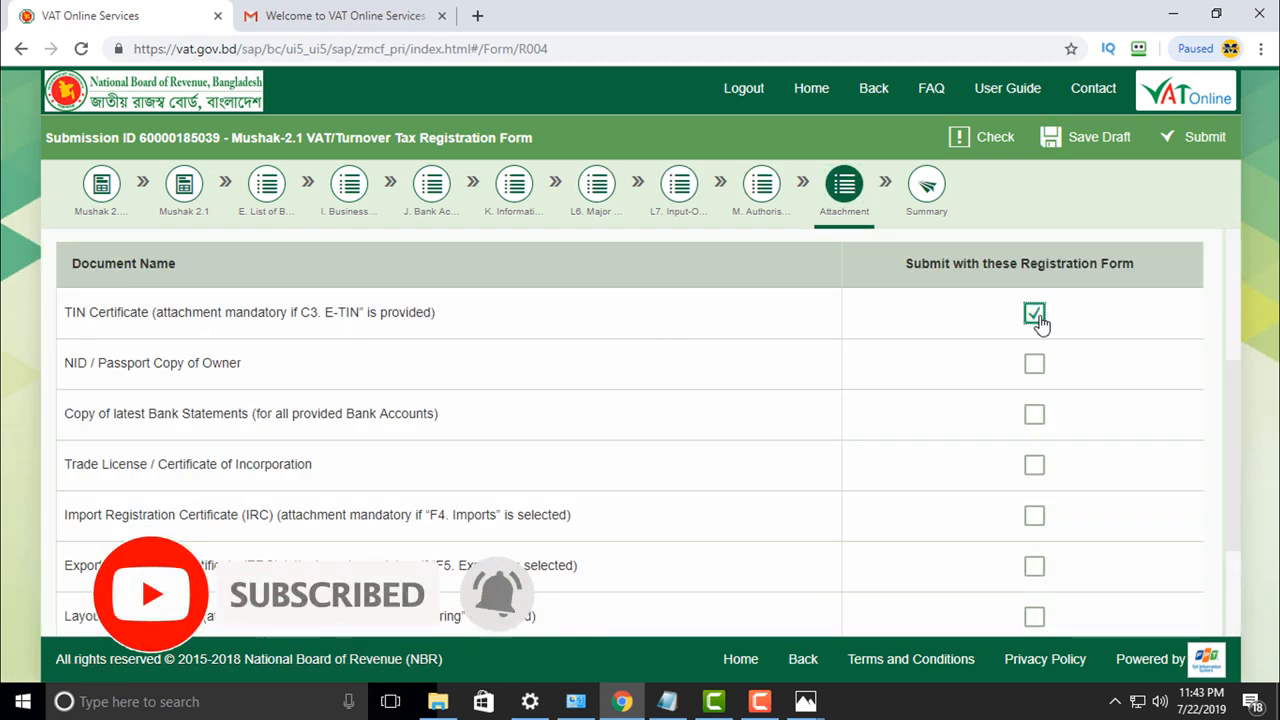
pyautogui.scroll(1, 205, 457)
pyautogui.click(205, 457)
pyautogui.scroll(-1, 205, 457)
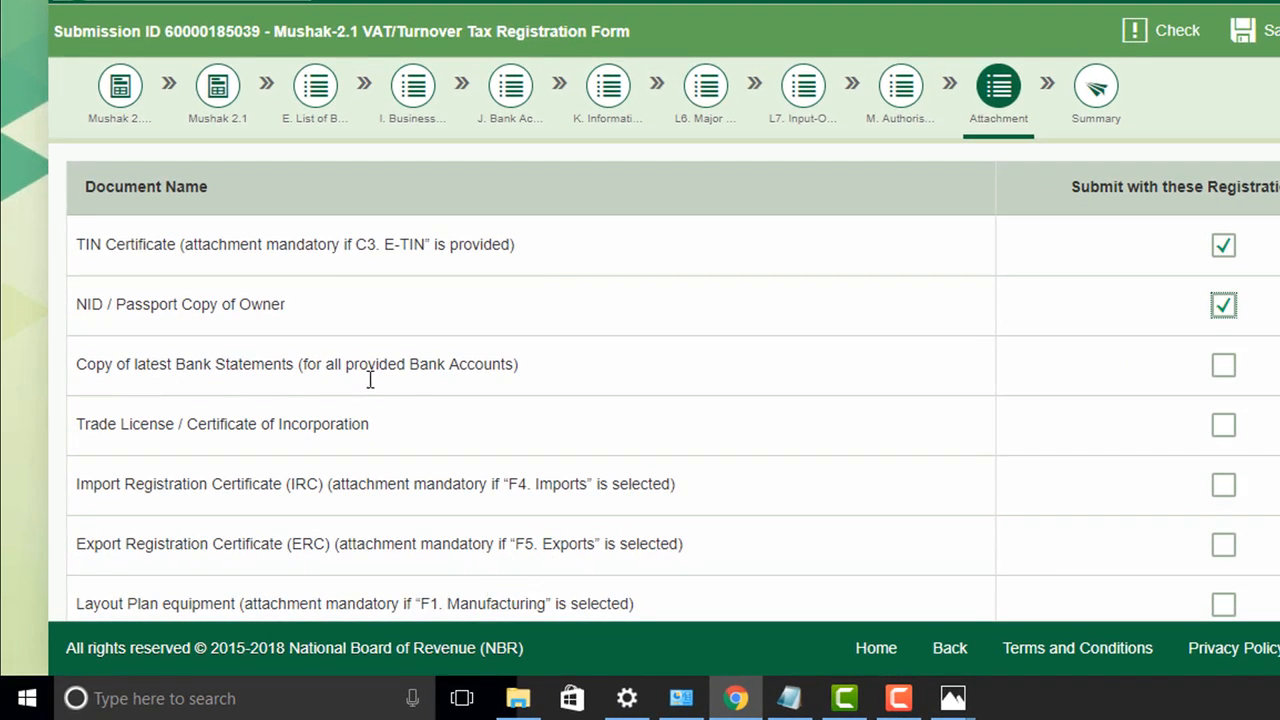
pyautogui.click(1222, 367)
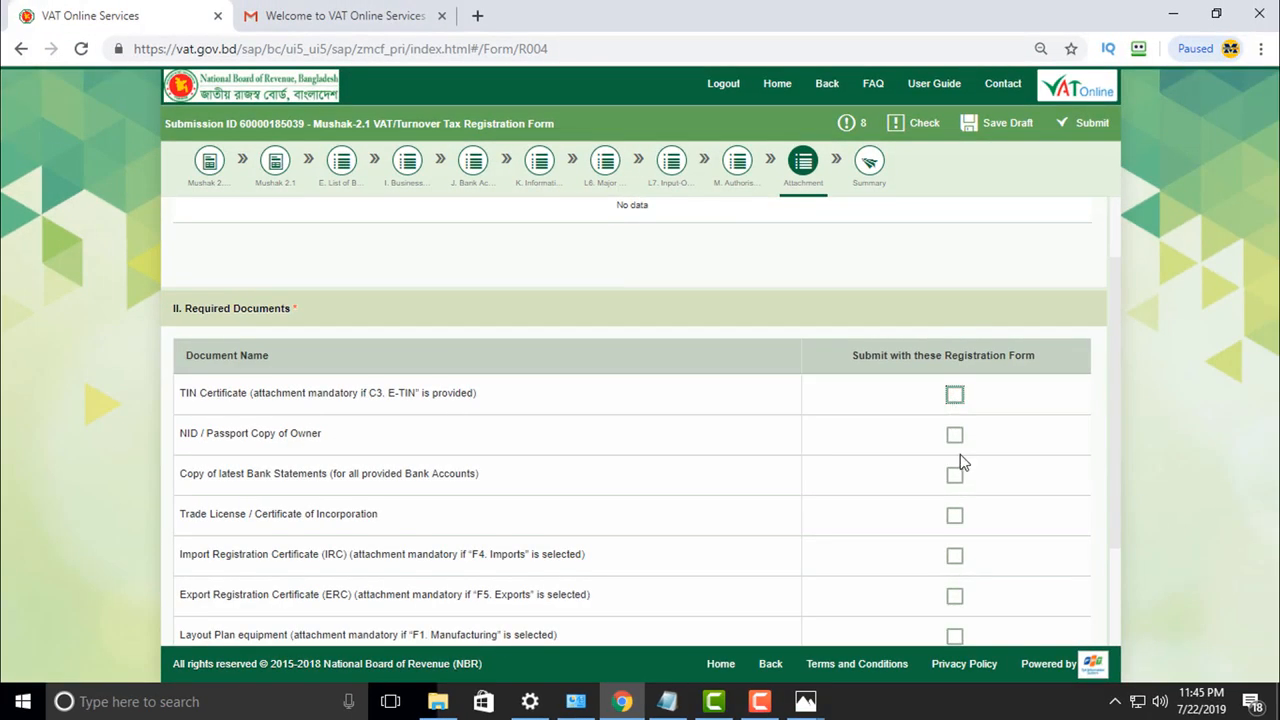
pyautogui.scroll(2, 964, 461)
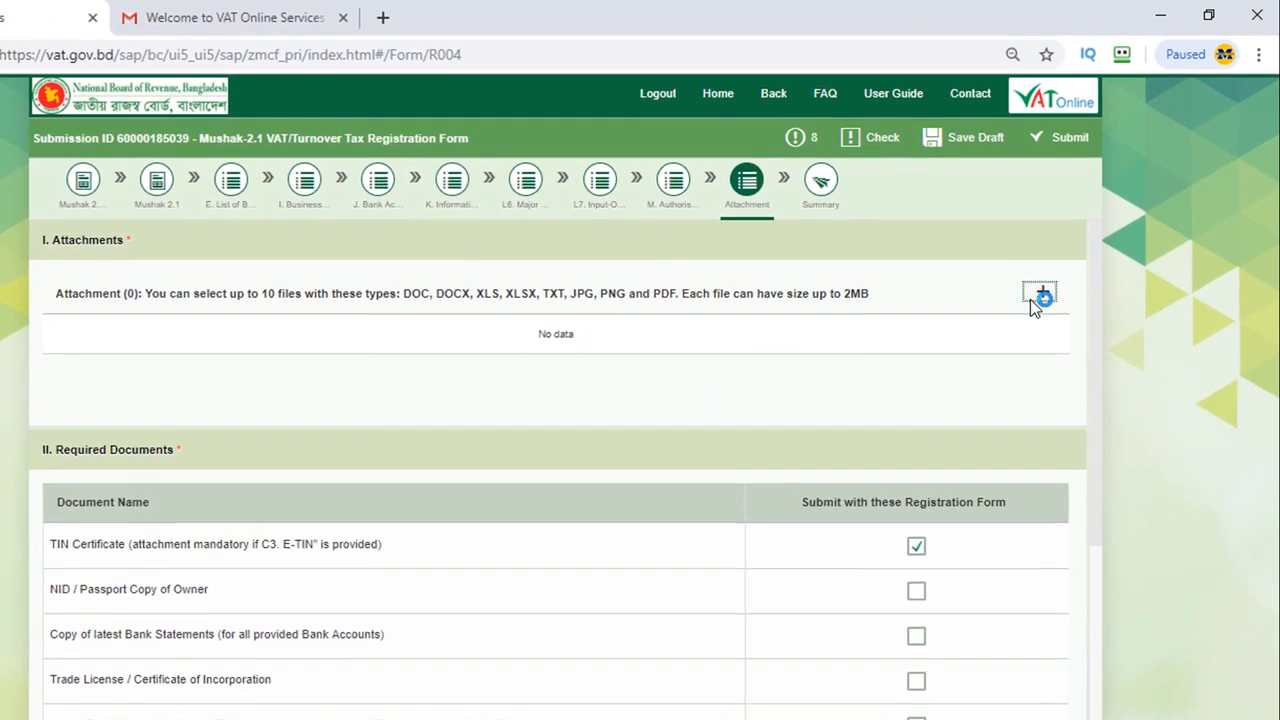
# Step: Attach Etin.jpg and NID.jpg, and tick the NID and Bank Statements checkboxes
pyautogui.click(1066, 264)
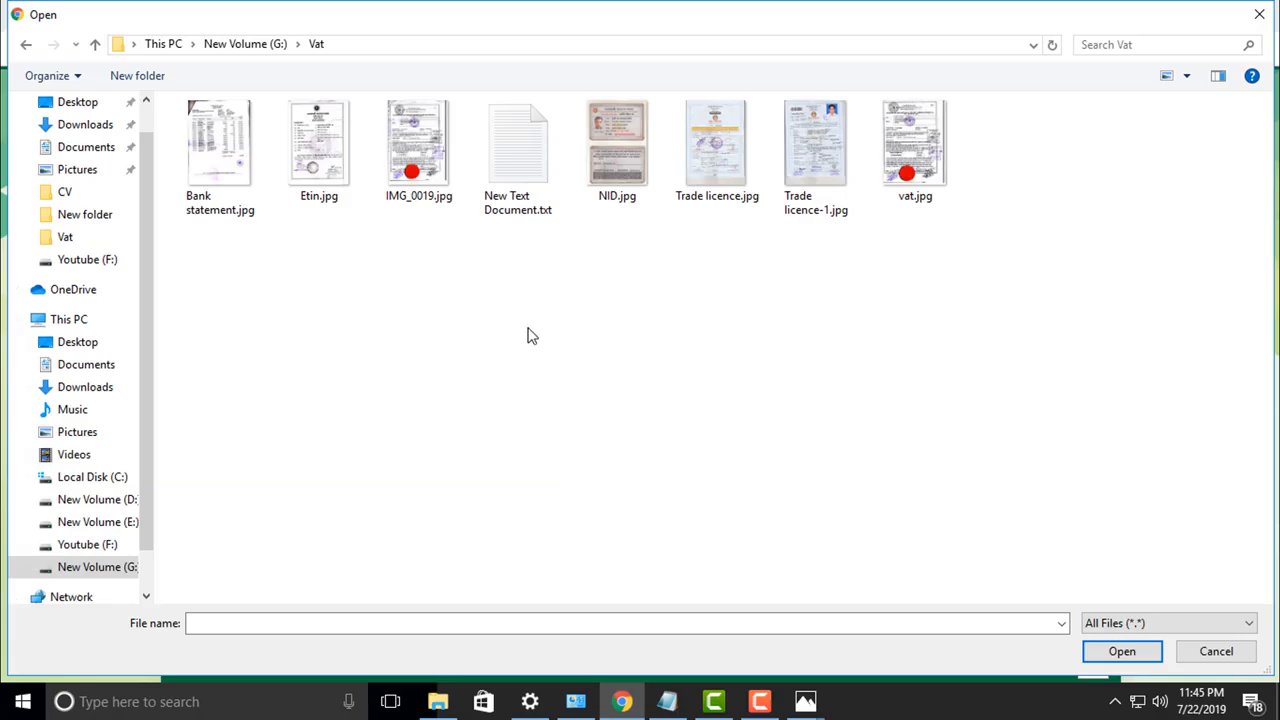
pyautogui.doubleClick(324, 172)
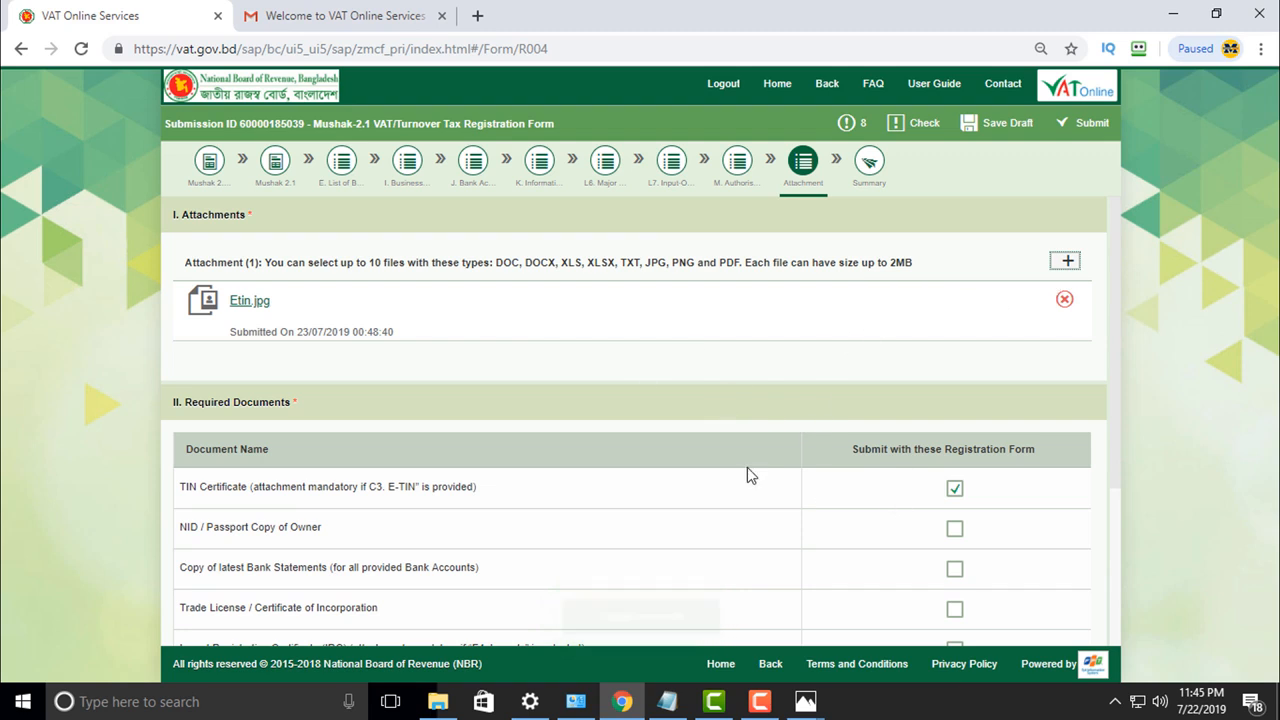
pyautogui.click(954, 528)
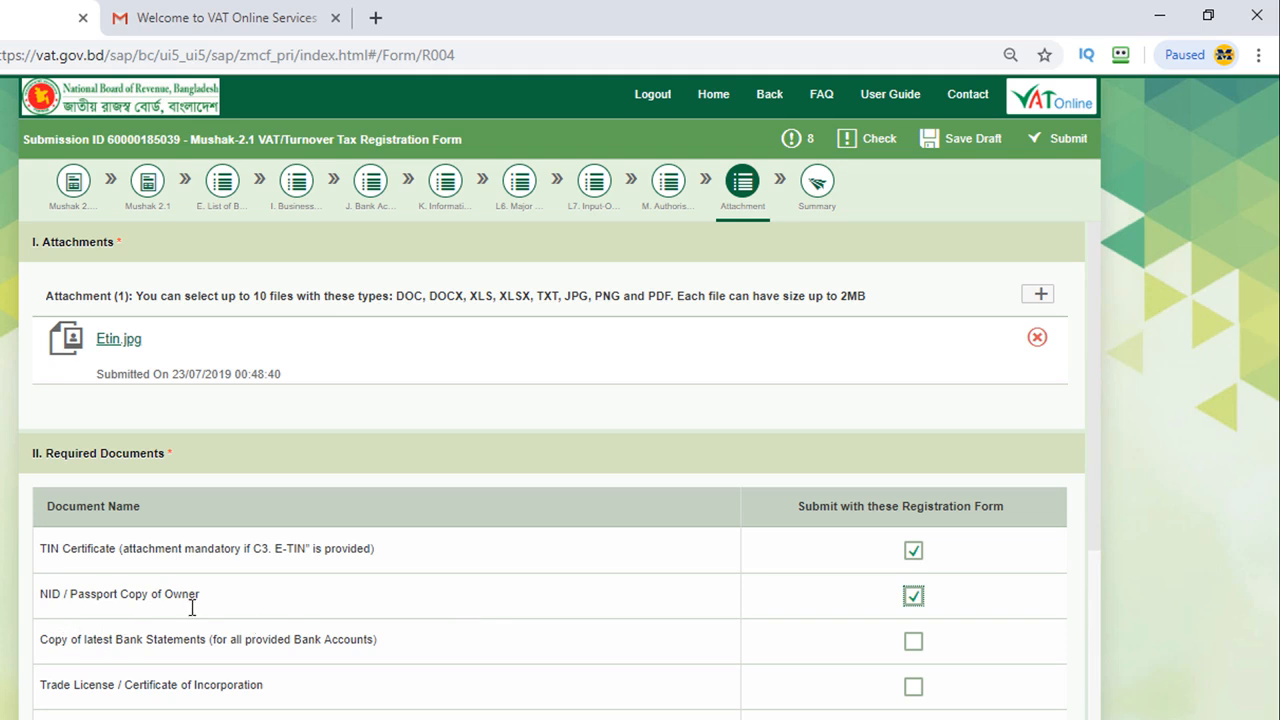
pyautogui.click(1038, 298)
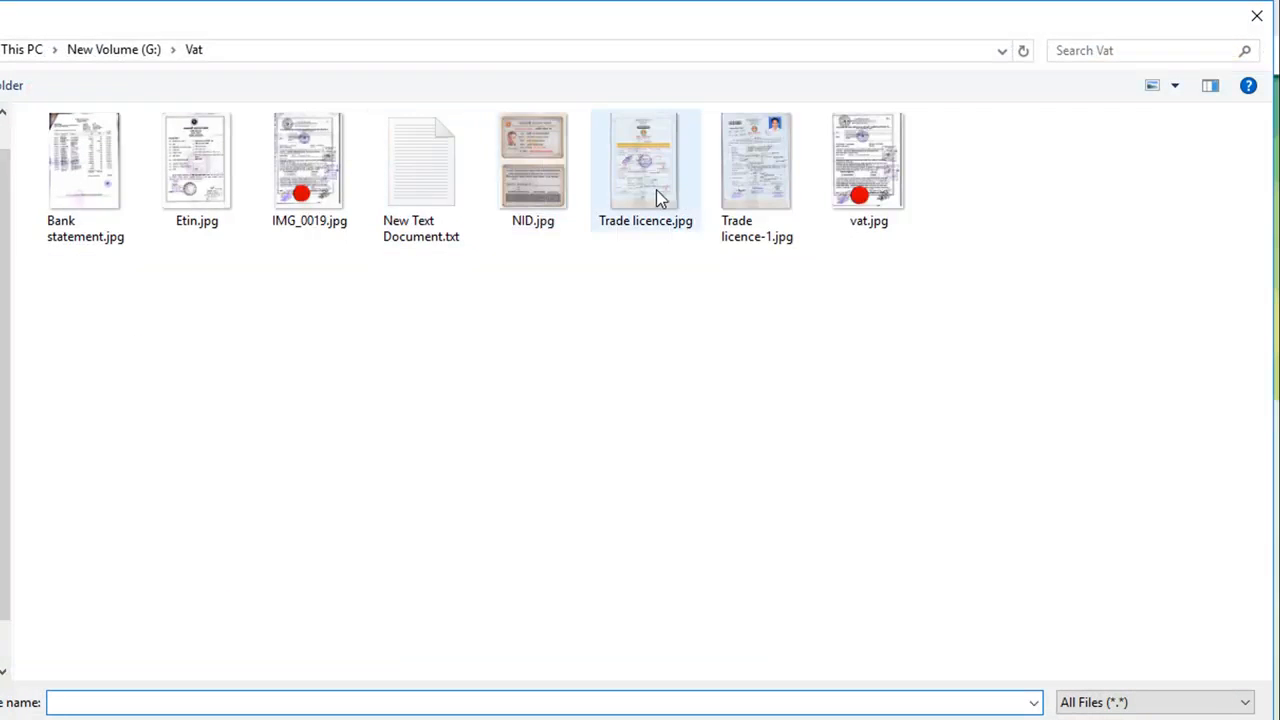
pyautogui.doubleClick(533, 195)
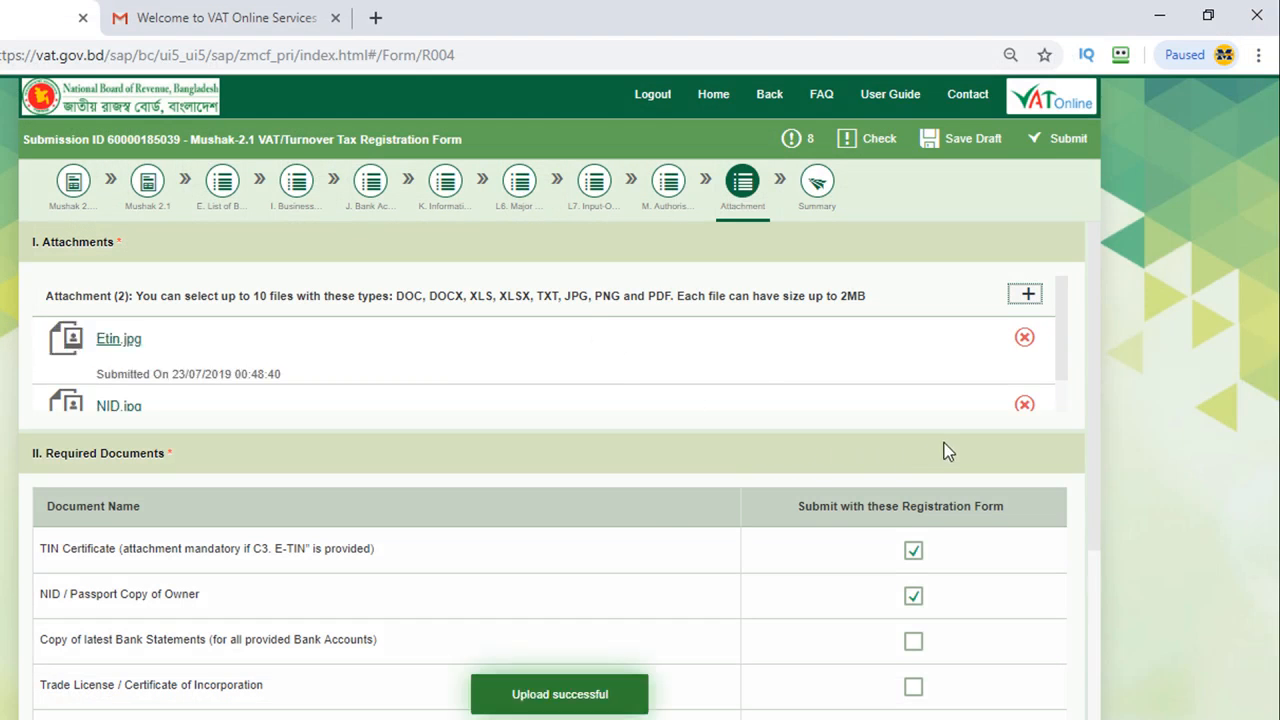
pyautogui.scroll(-2, 924, 432)
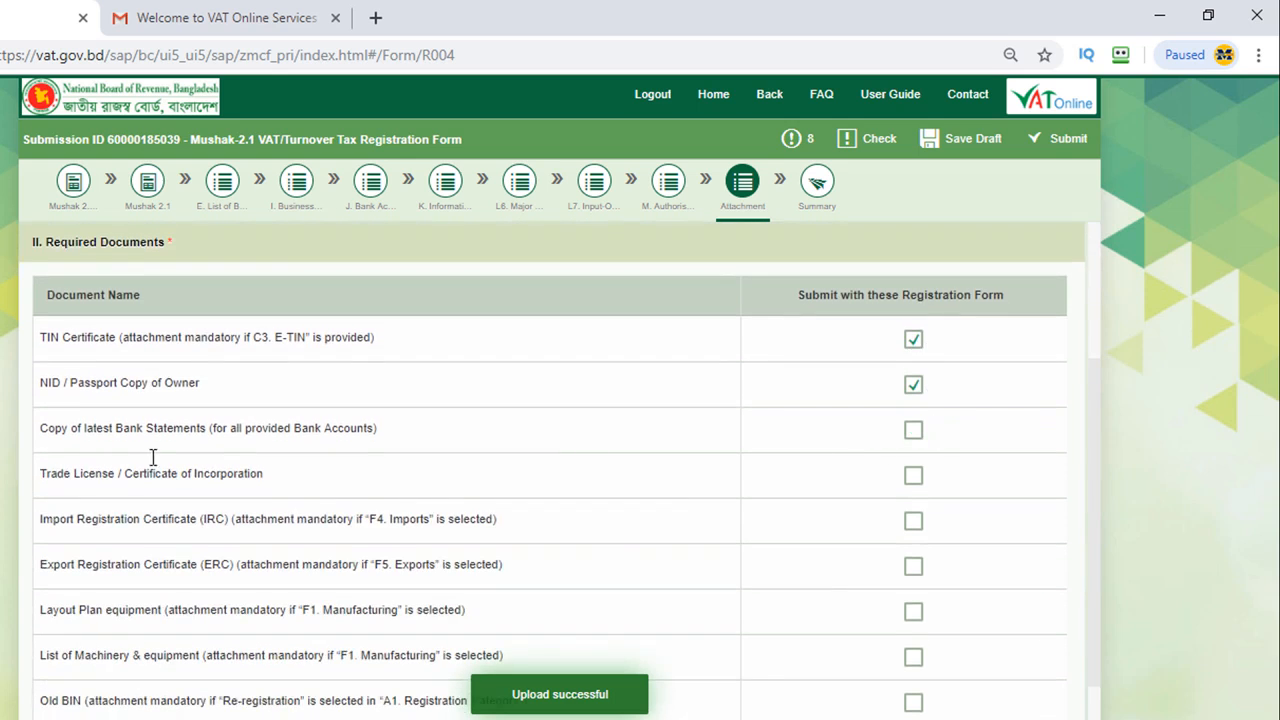
pyautogui.click(913, 433)
pyautogui.scroll(2, 952, 359)
# Step: Attach Bank statement.jpg and the trade licence image, and tick Trade License
pyautogui.click(1025, 295)
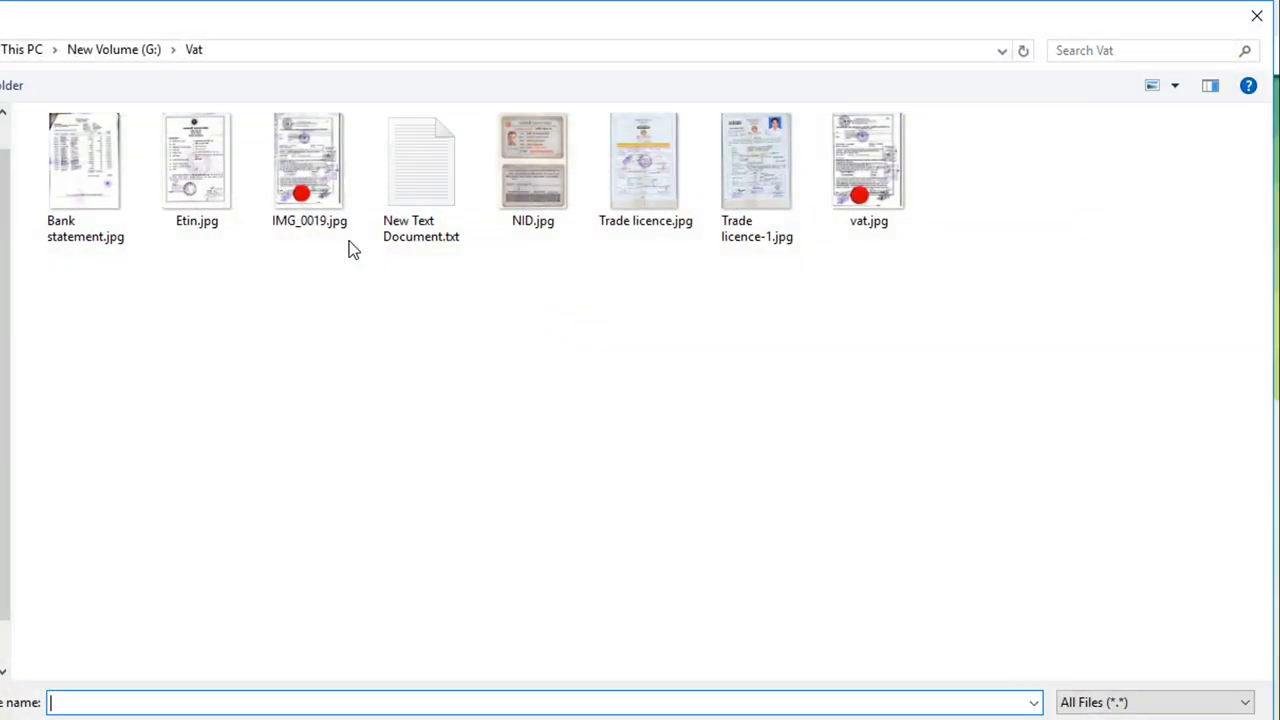
pyautogui.doubleClick(88, 170)
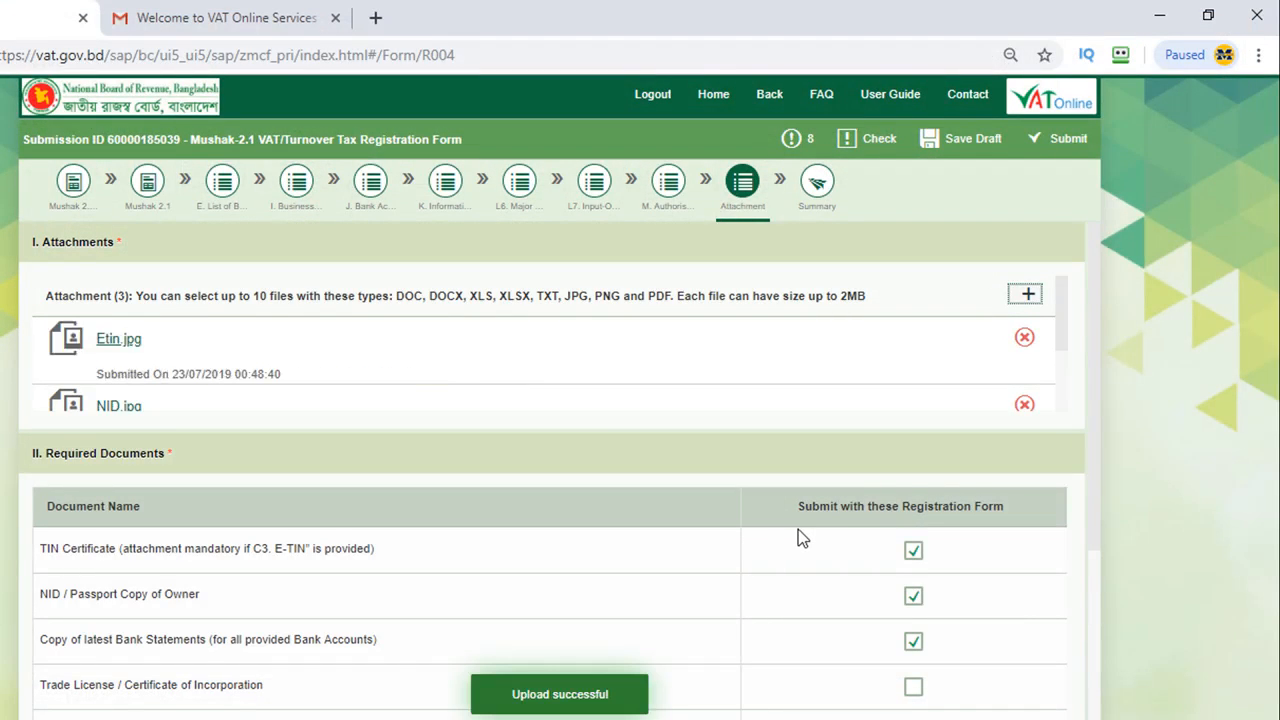
pyautogui.scroll(-3, 799, 528)
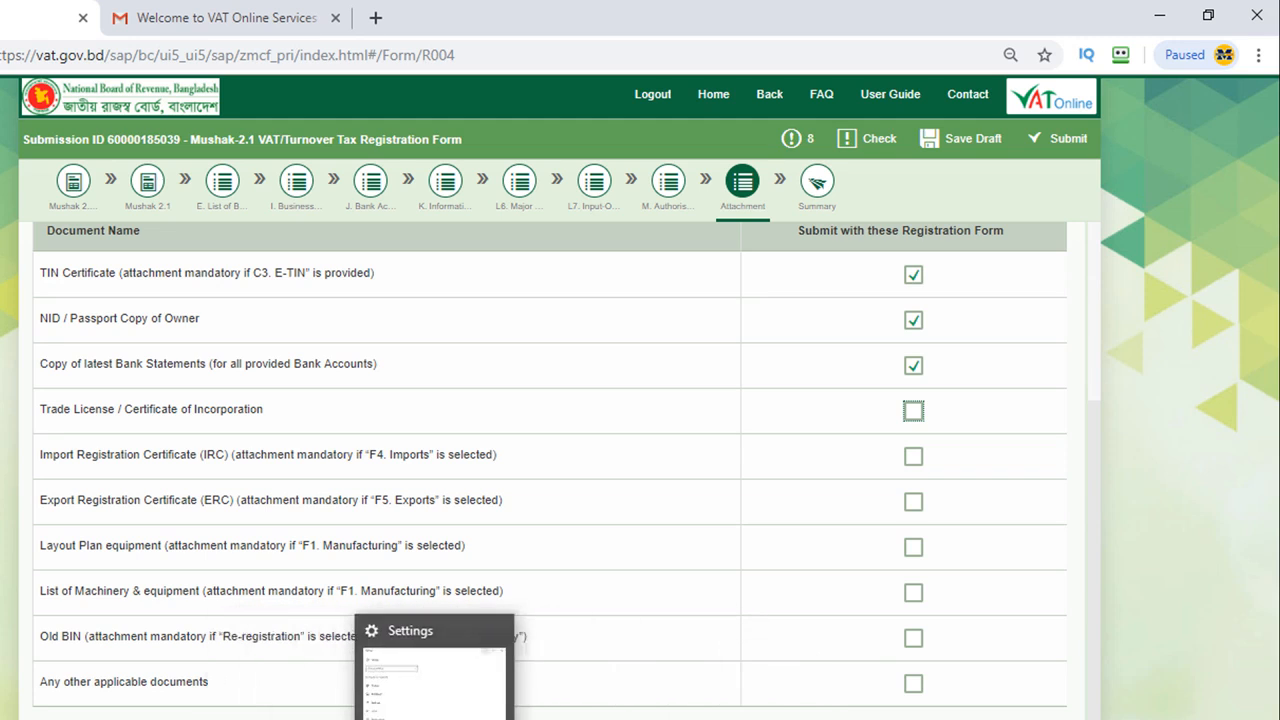
pyautogui.click(916, 582)
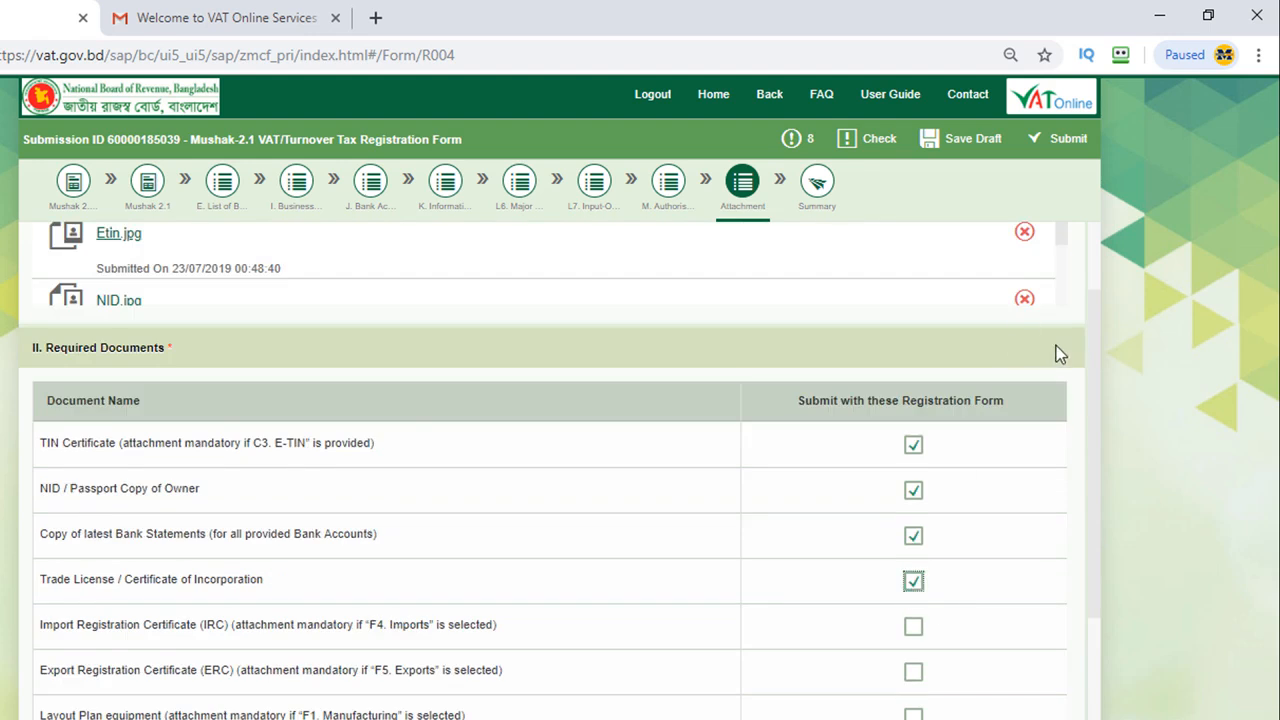
pyautogui.scroll(1, 1060, 354)
pyautogui.scroll(-1, 970, 390)
pyautogui.scroll(1, 1000, 350)
pyautogui.click(1029, 294)
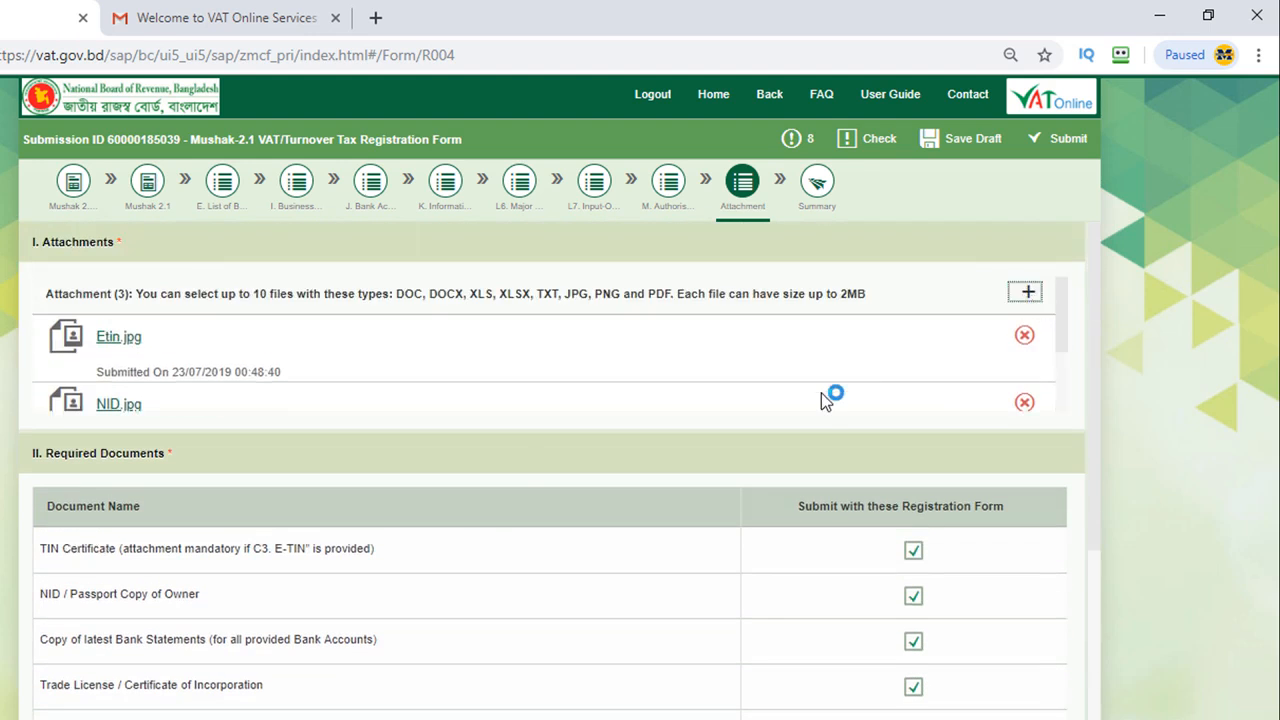
pyautogui.doubleClick(911, 220)
# Step: Save the Mushak-2.1 form as a draft, run Check, and list its 7 errors
pyautogui.scroll(-3, 933, 555)
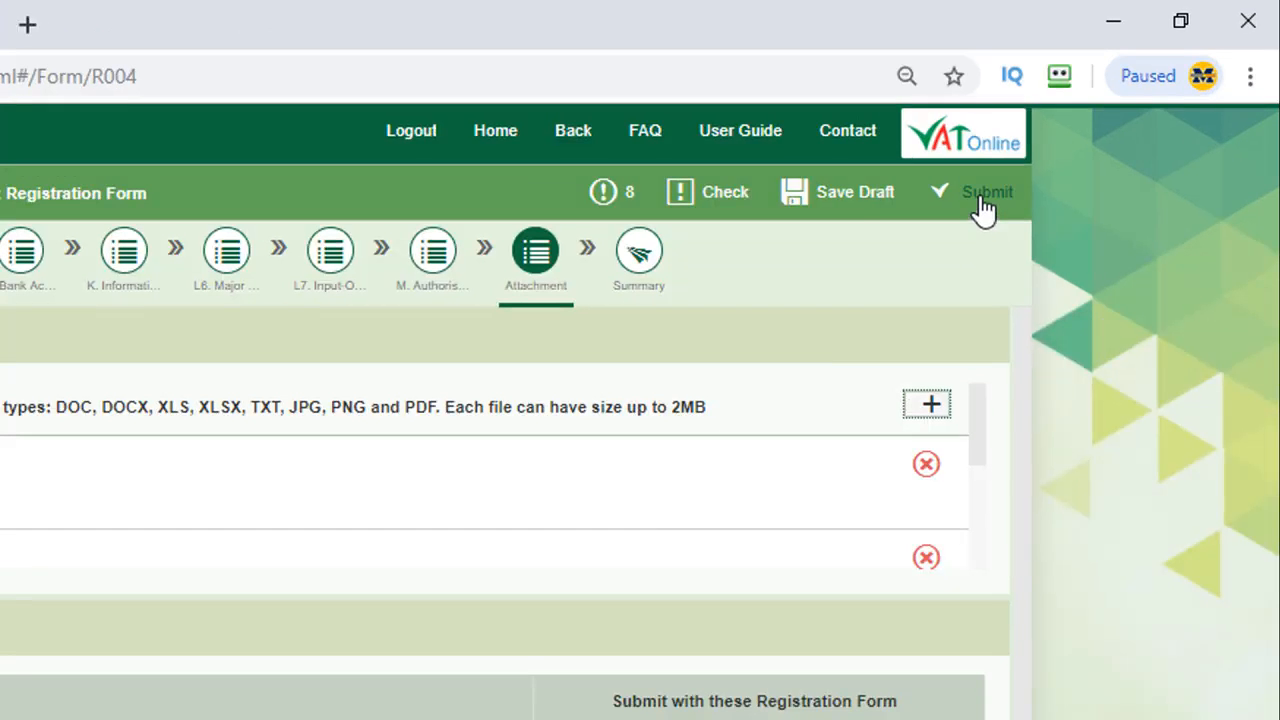
pyautogui.click(848, 199)
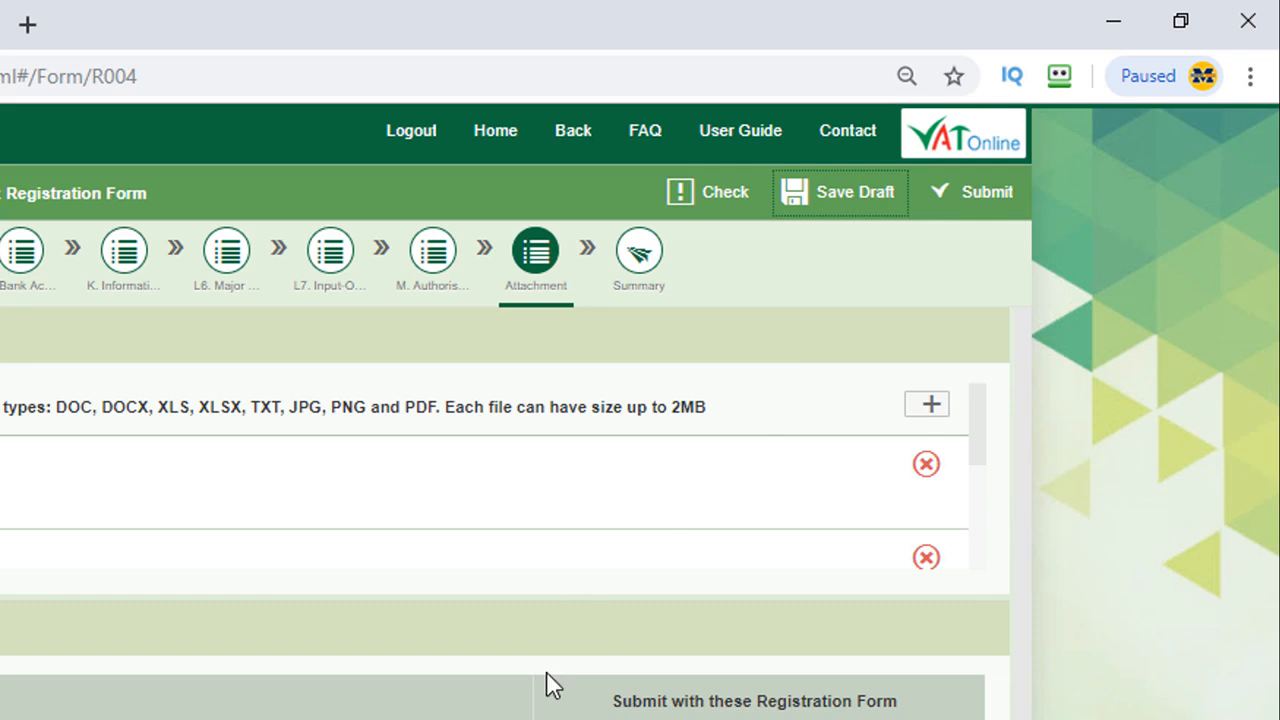
pyautogui.click(733, 193)
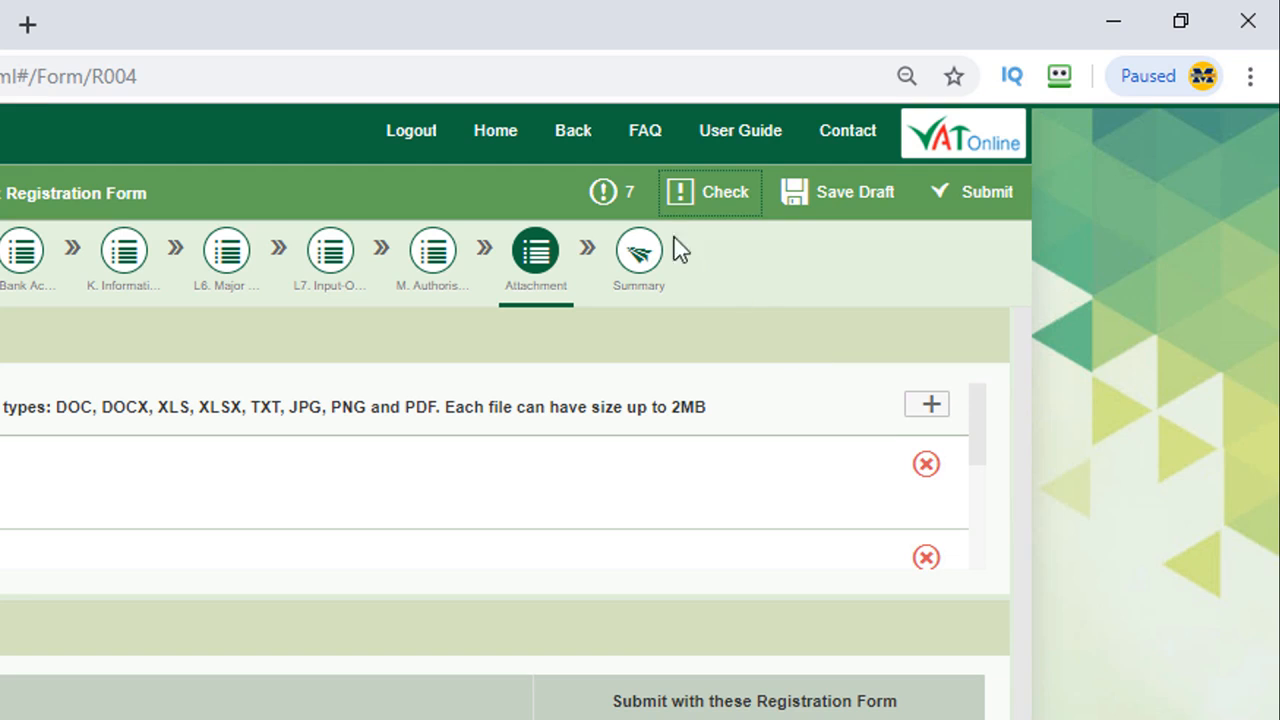
pyautogui.click(605, 195)
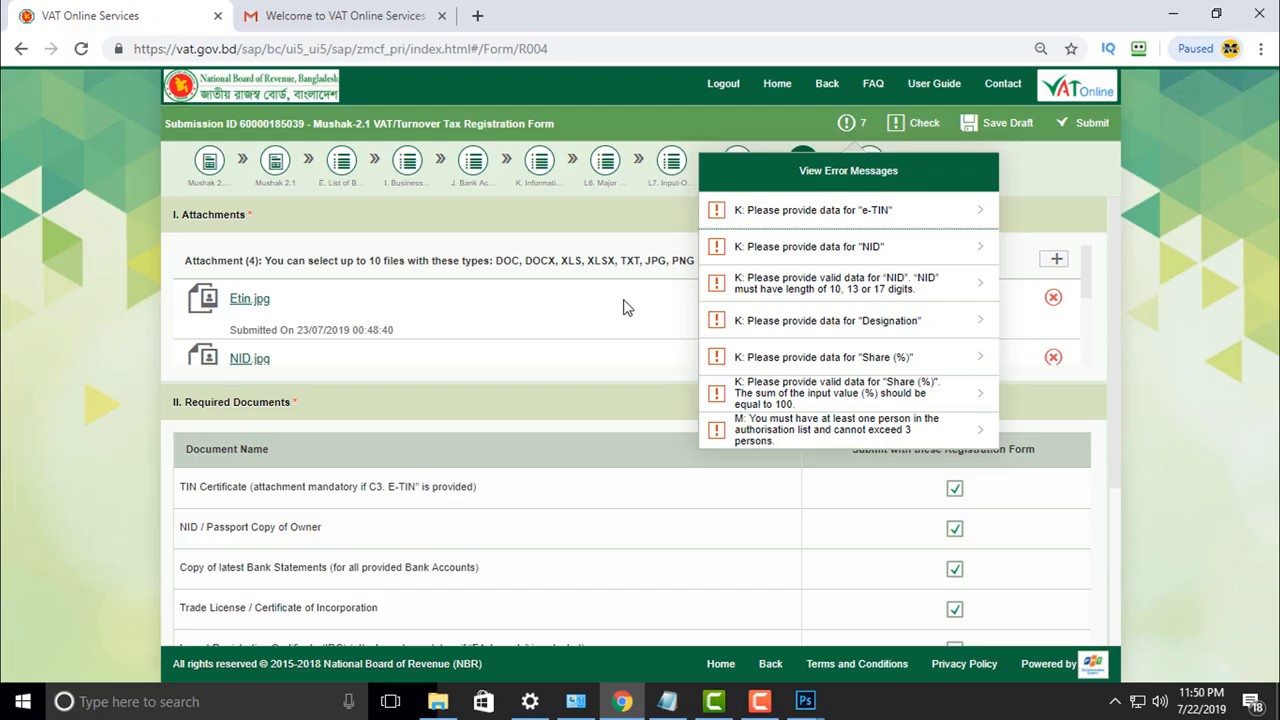
# Step: Close the error list, submit the Mushak-2.1 form with OK confirmation, and return to step one
pyautogui.click(251, 470)
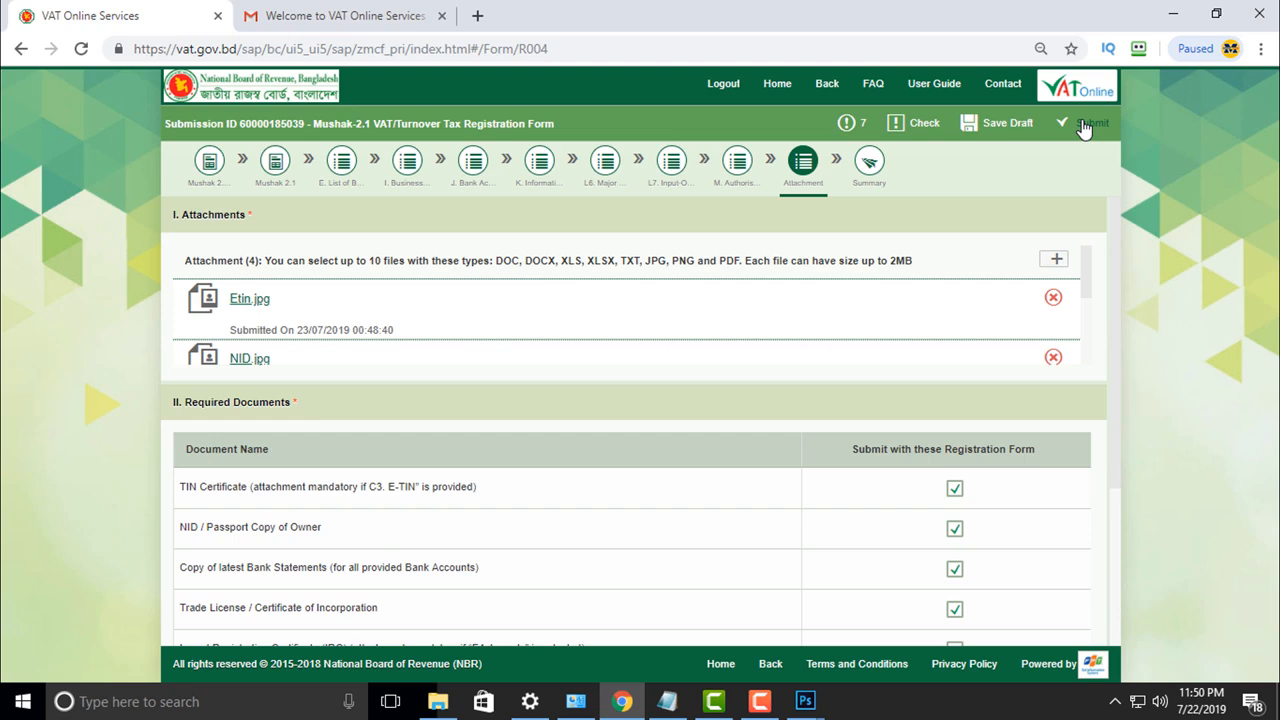
pyautogui.click(1085, 128)
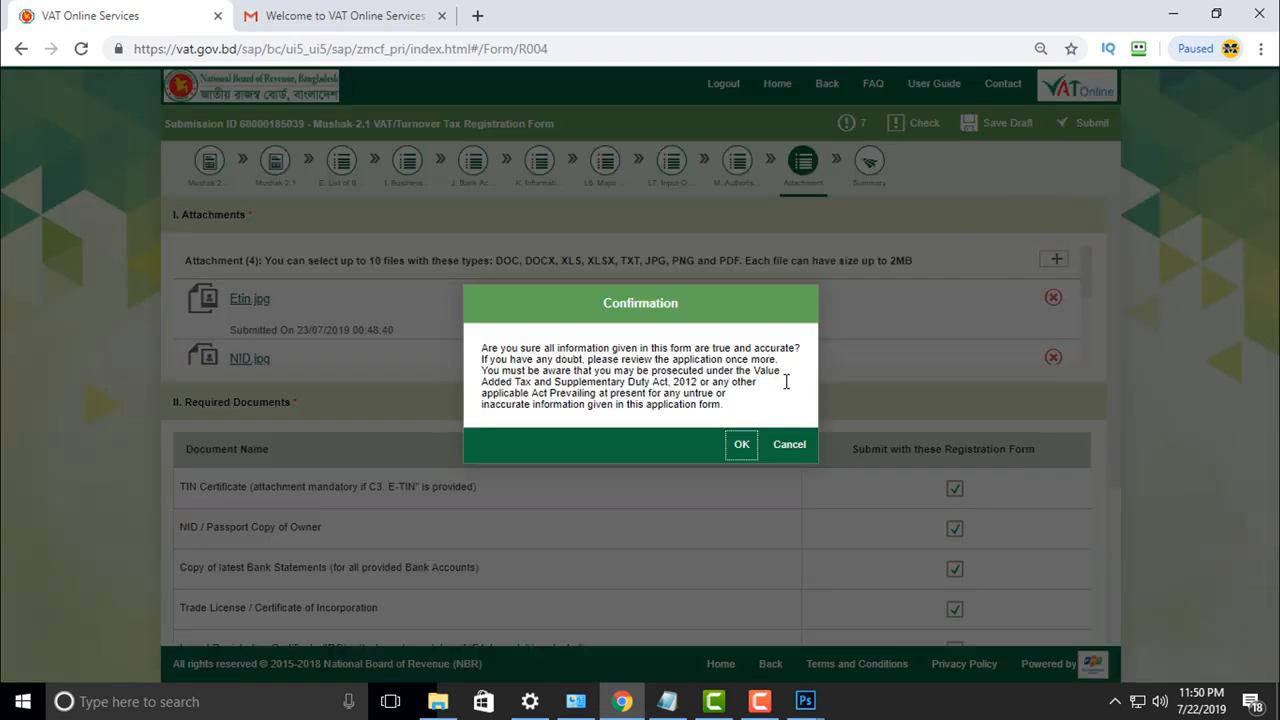
pyautogui.click(745, 449)
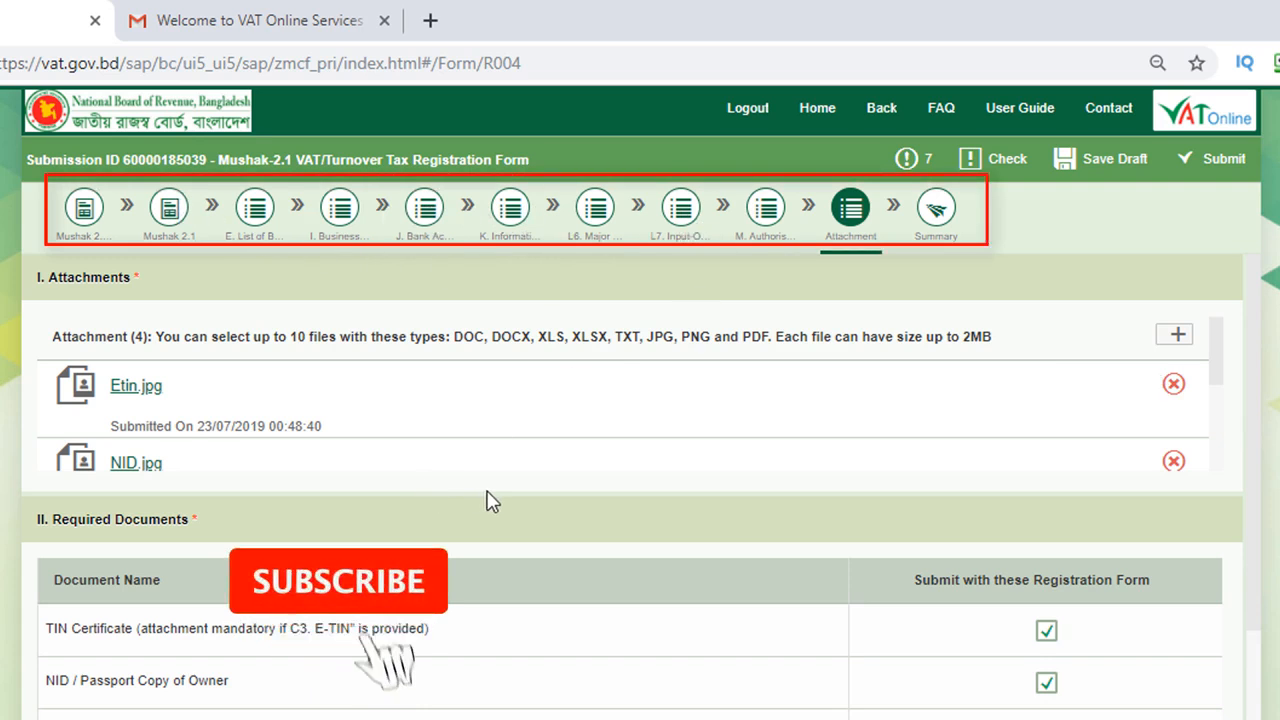
pyautogui.scroll(-4, 489, 497)
pyautogui.scroll(4, 480, 485)
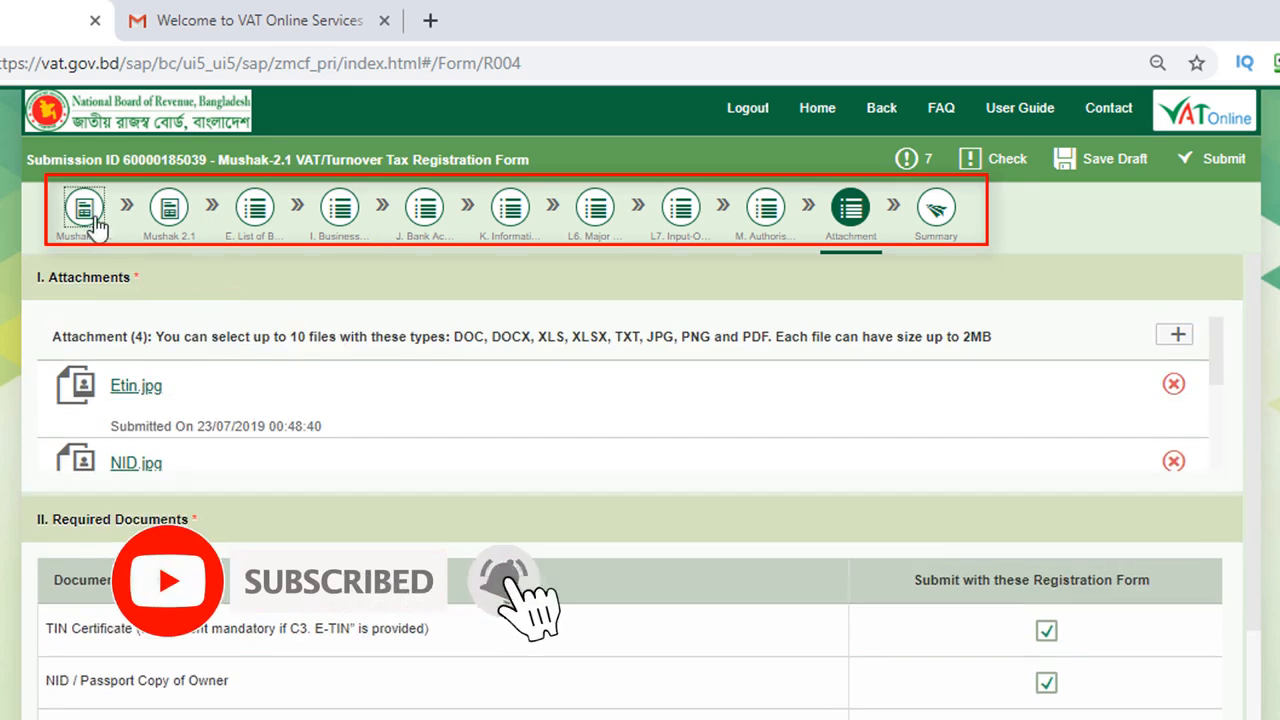
pyautogui.click(84, 212)
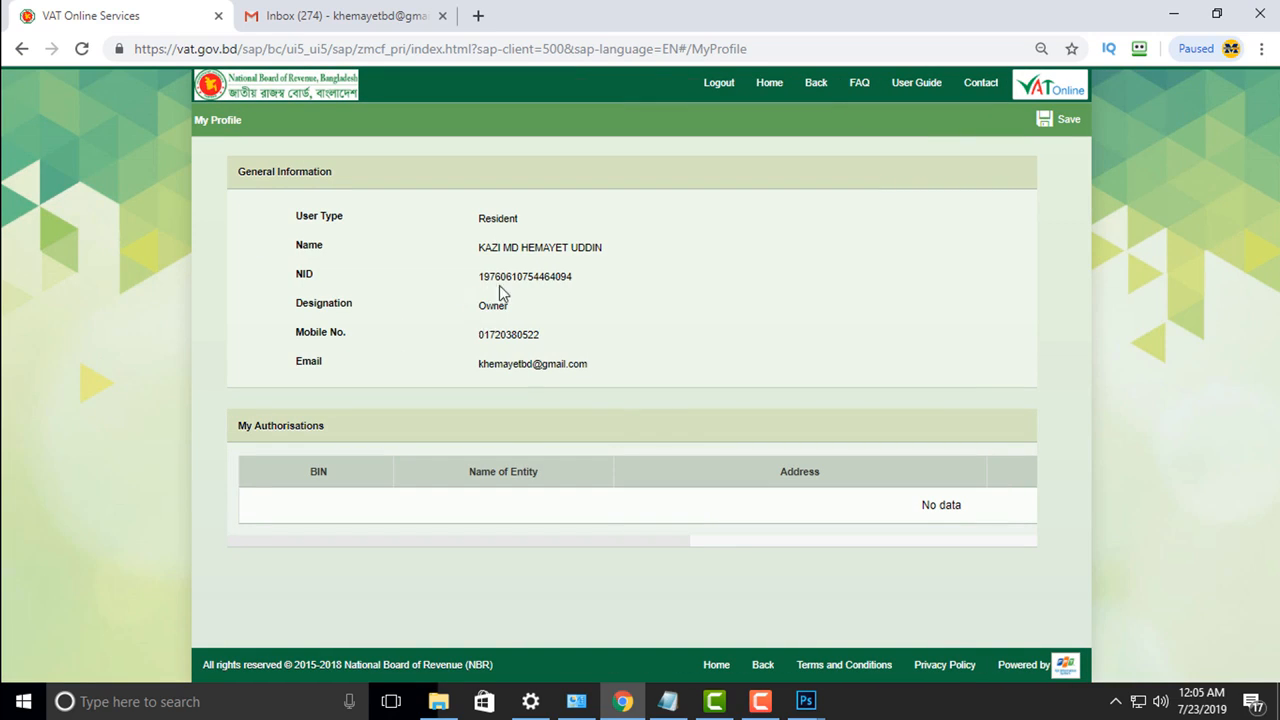
# Step: Go Home and open the Forms list showing Mushak-2.1 as Submitted
pyautogui.moveTo(500, 278); pyautogui.dragTo(478, 278)
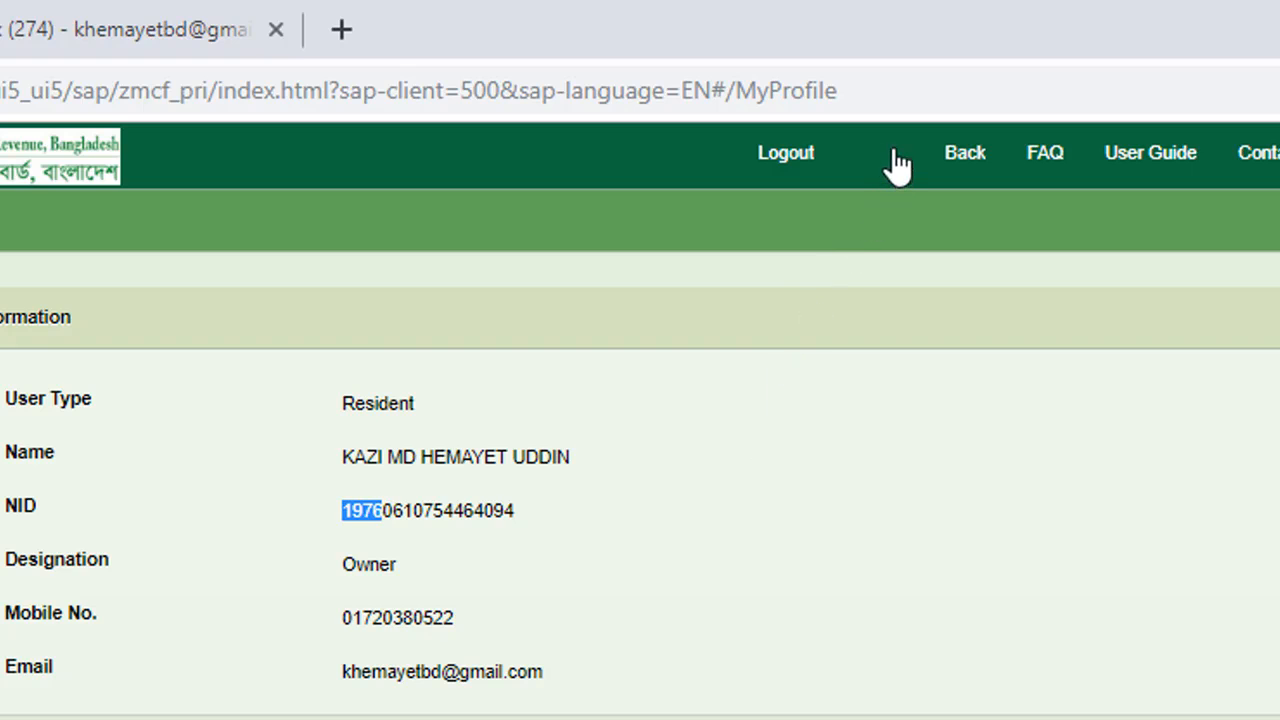
pyautogui.click(770, 83)
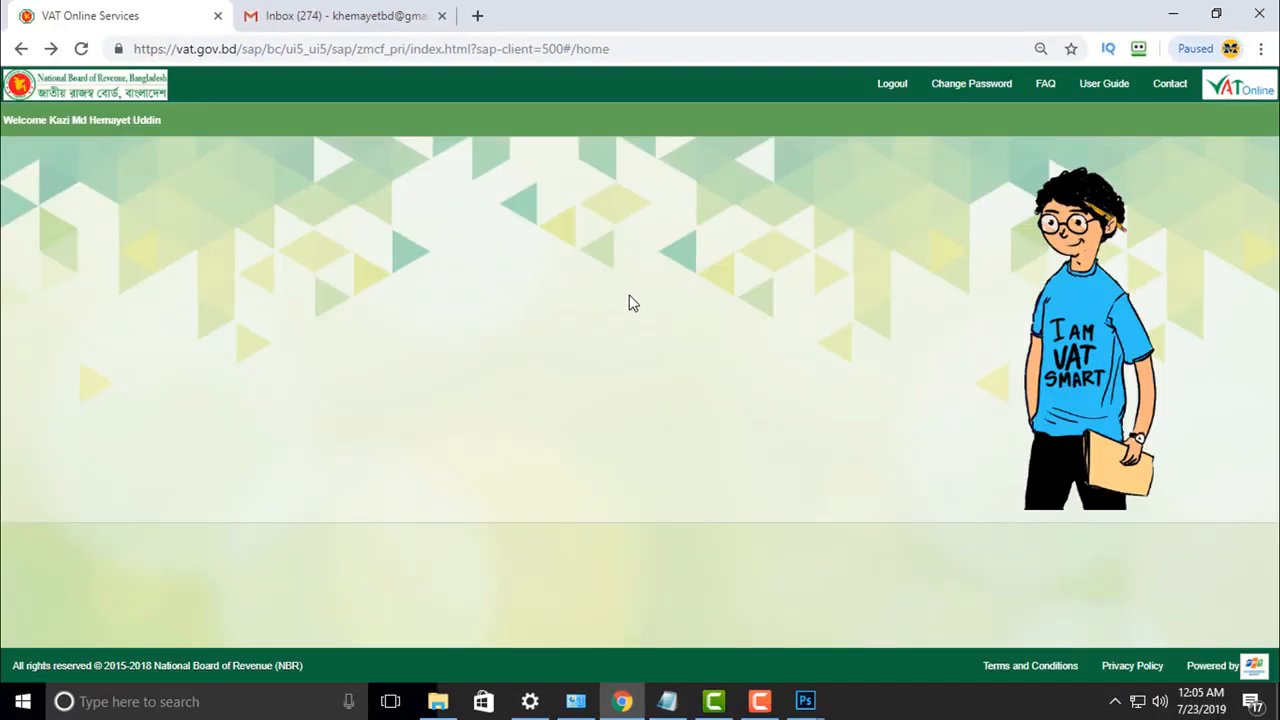
pyautogui.click(263, 214)
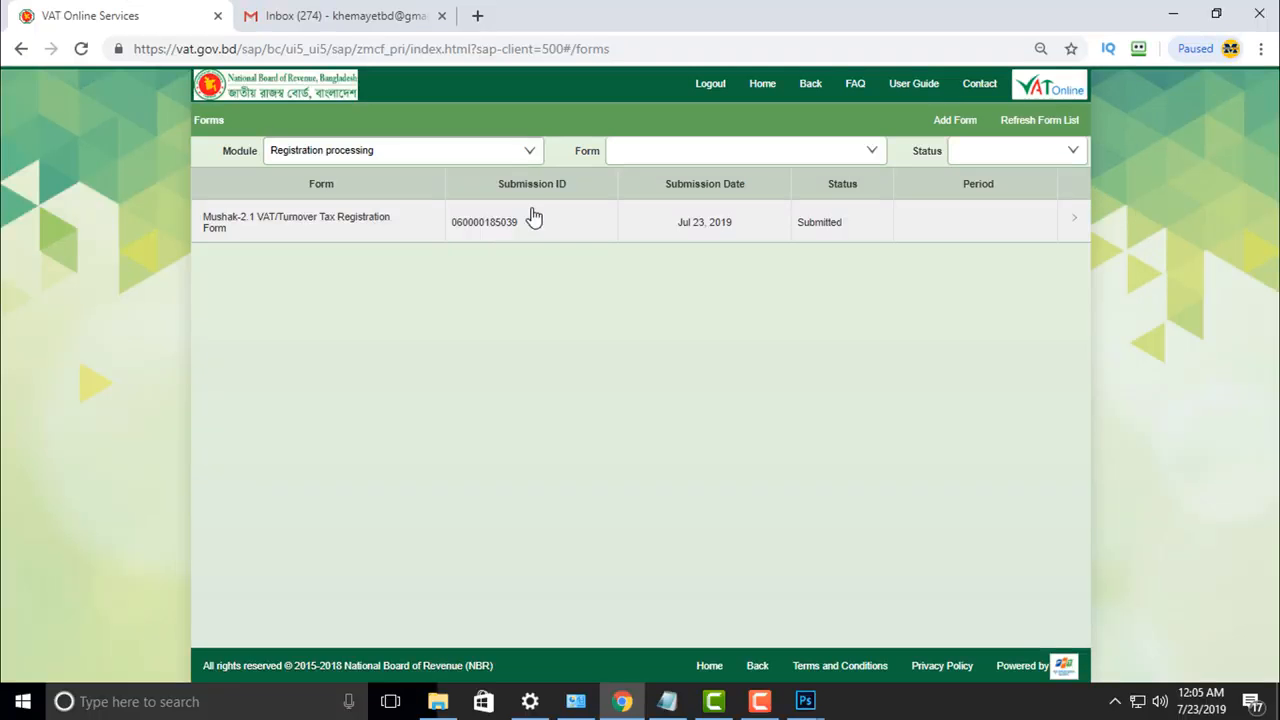
# Step: Switch between Gmail and the VAT forms list to verify Submitted status, then return Home
pyautogui.click(355, 20)
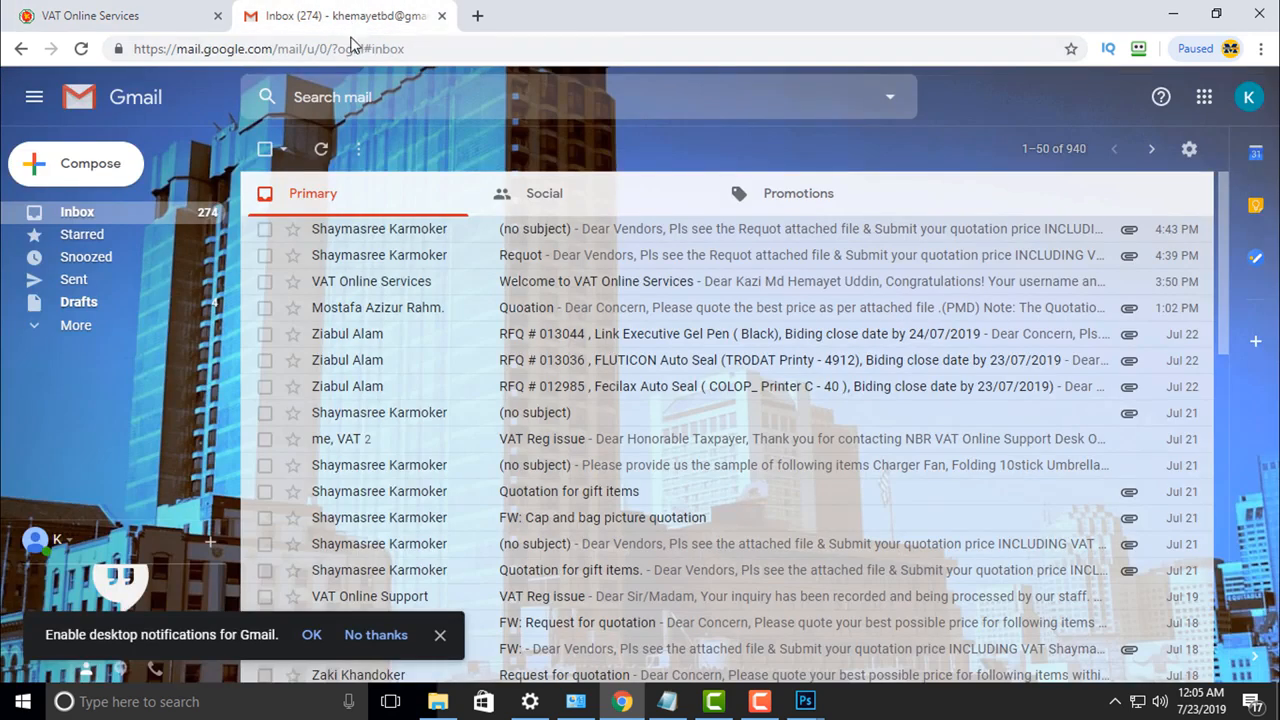
pyautogui.click(190, 20)
pyautogui.click(371, 20)
pyautogui.click(173, 14)
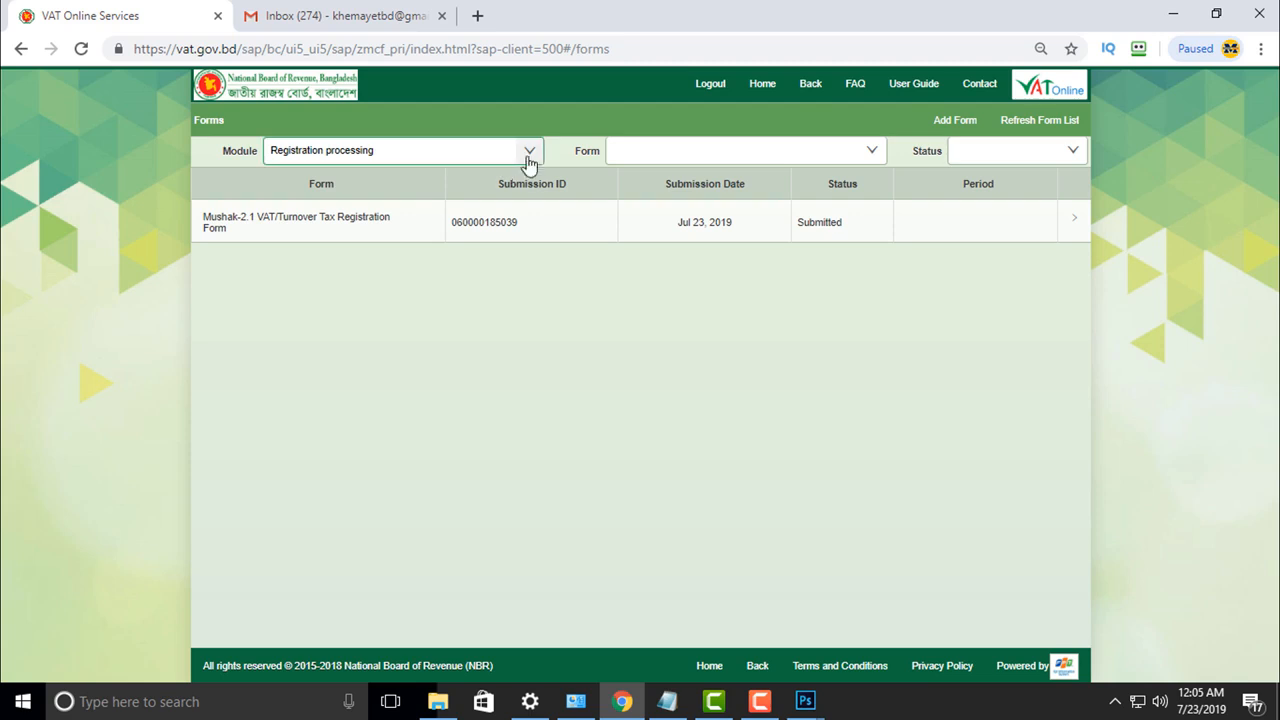
pyautogui.click(320, 20)
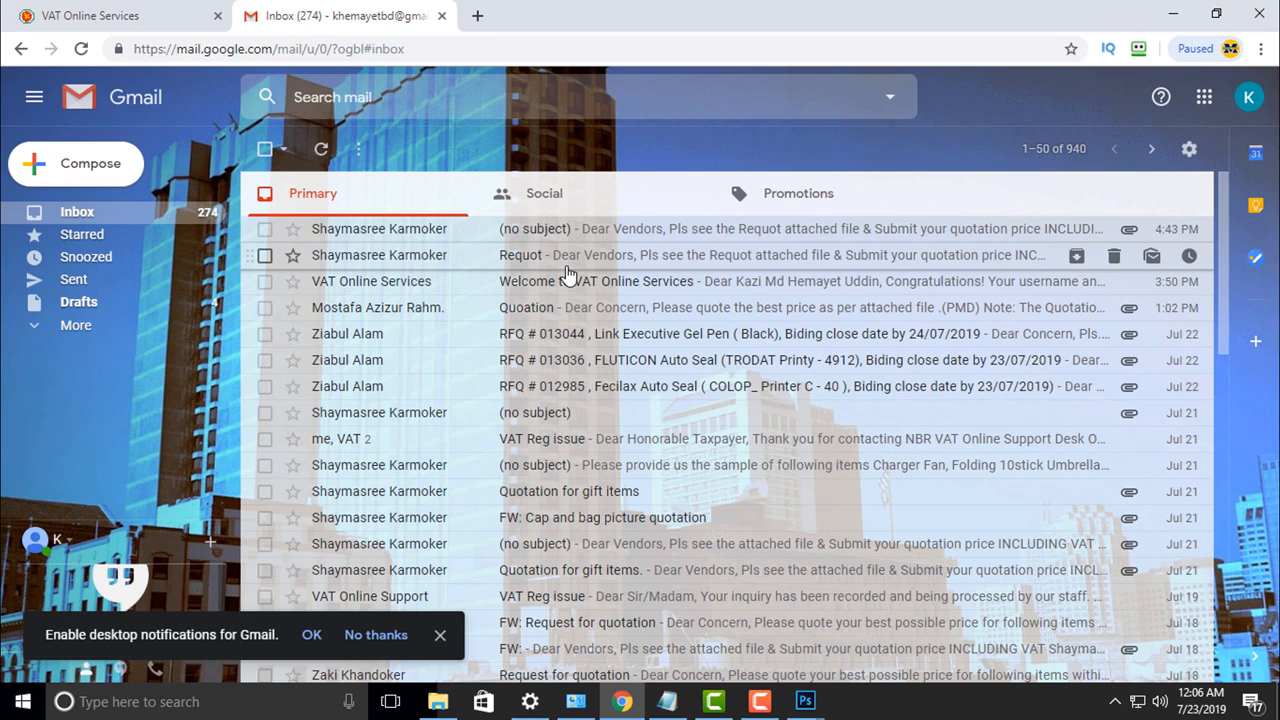
pyautogui.click(90, 22)
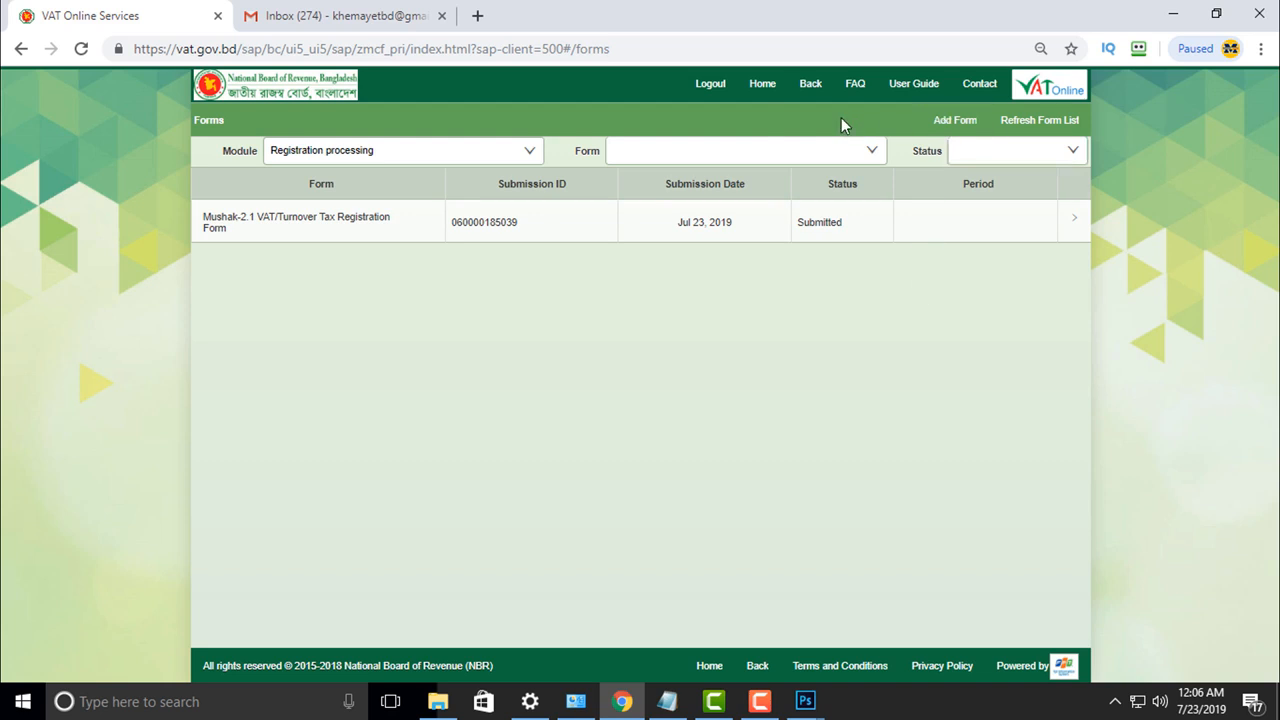
pyautogui.click(763, 84)
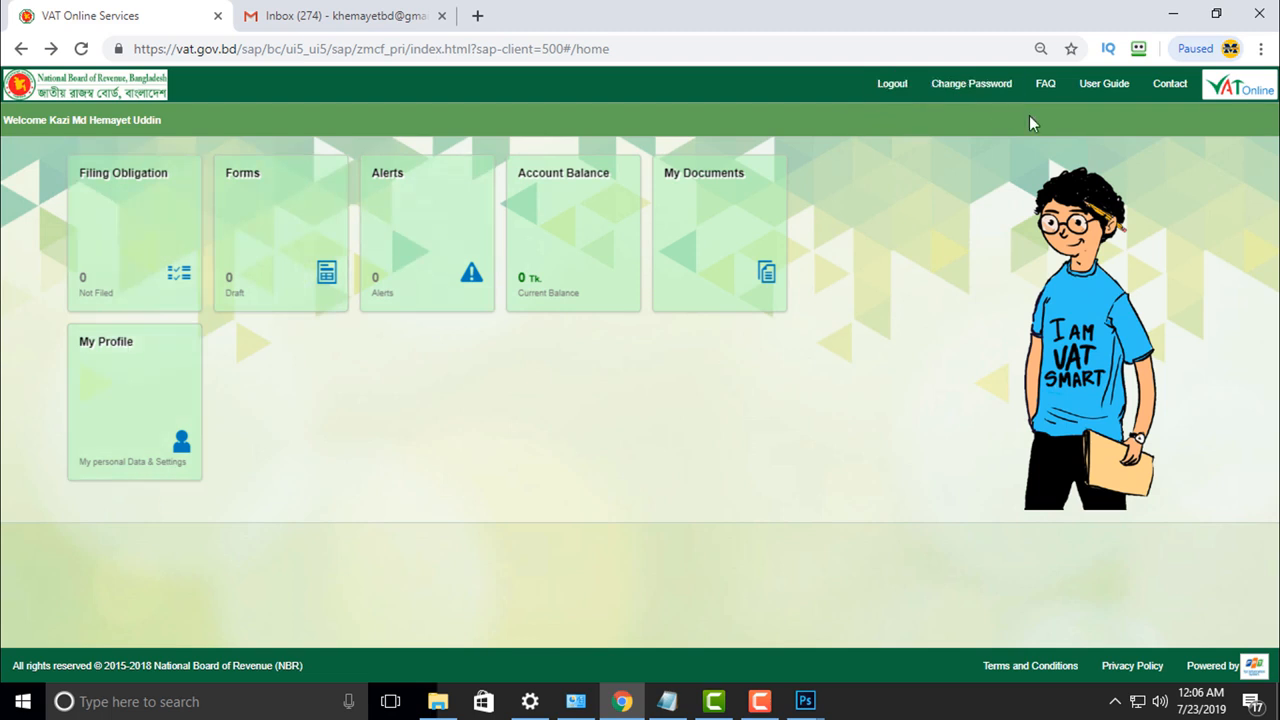
# Step: View the Account Balance, My Documents and My Profile pages, returning Home after each
pyautogui.click(554, 212)
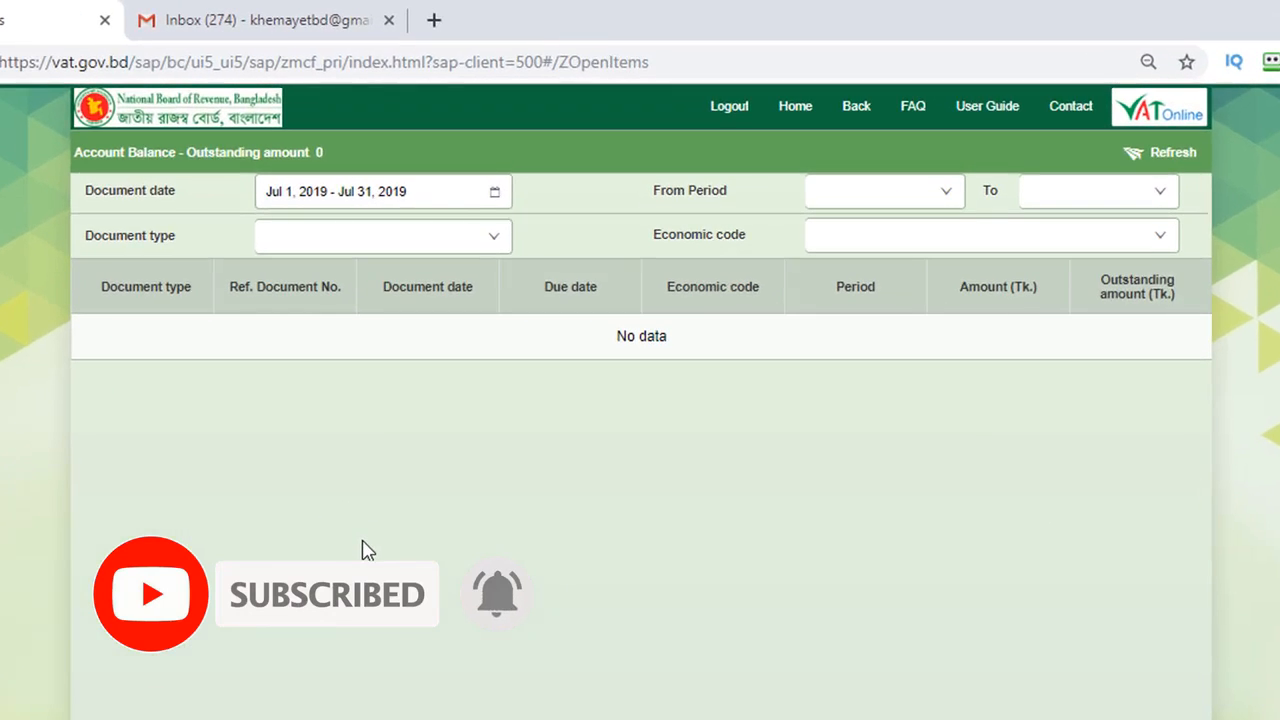
pyautogui.click(796, 110)
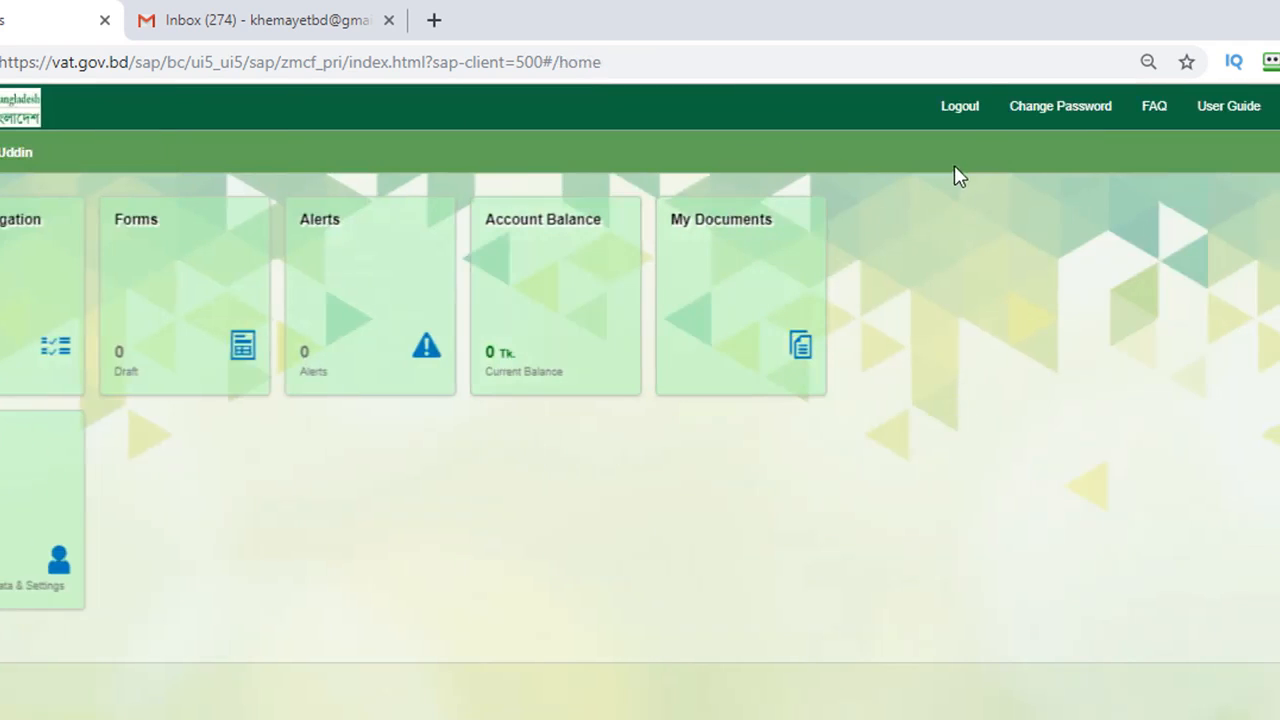
pyautogui.click(706, 277)
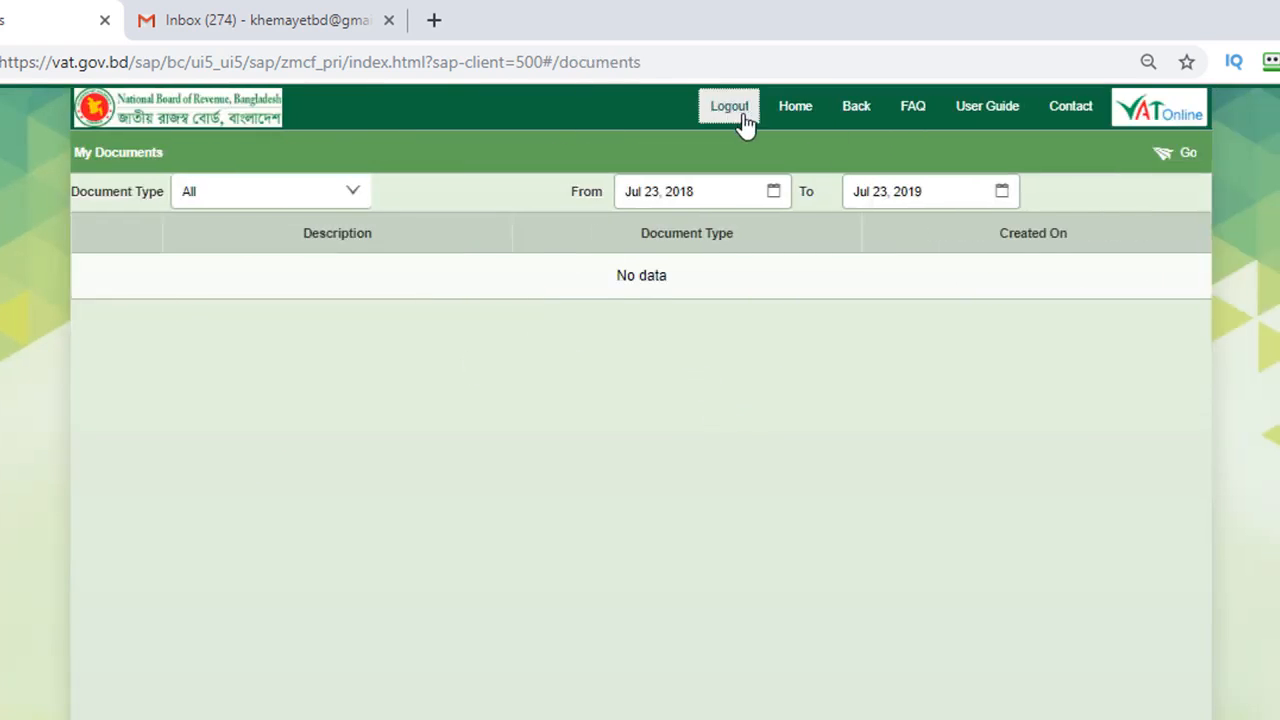
pyautogui.click(796, 114)
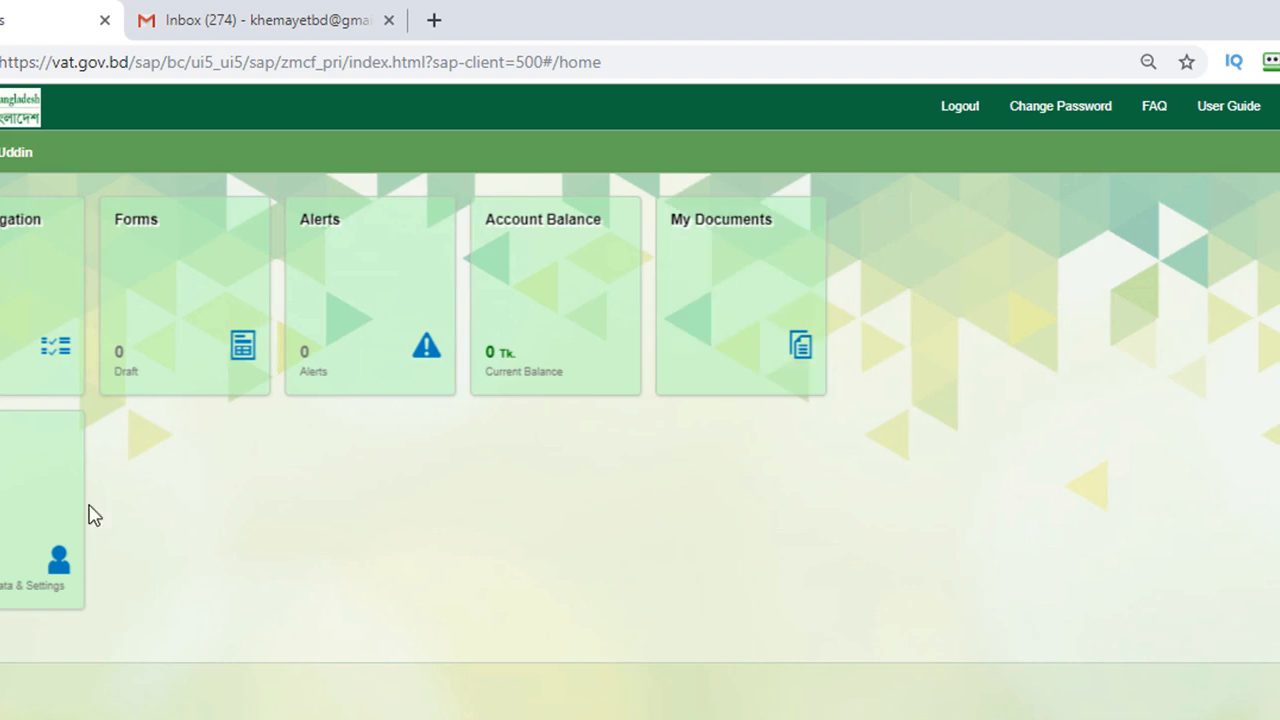
pyautogui.click(7, 503)
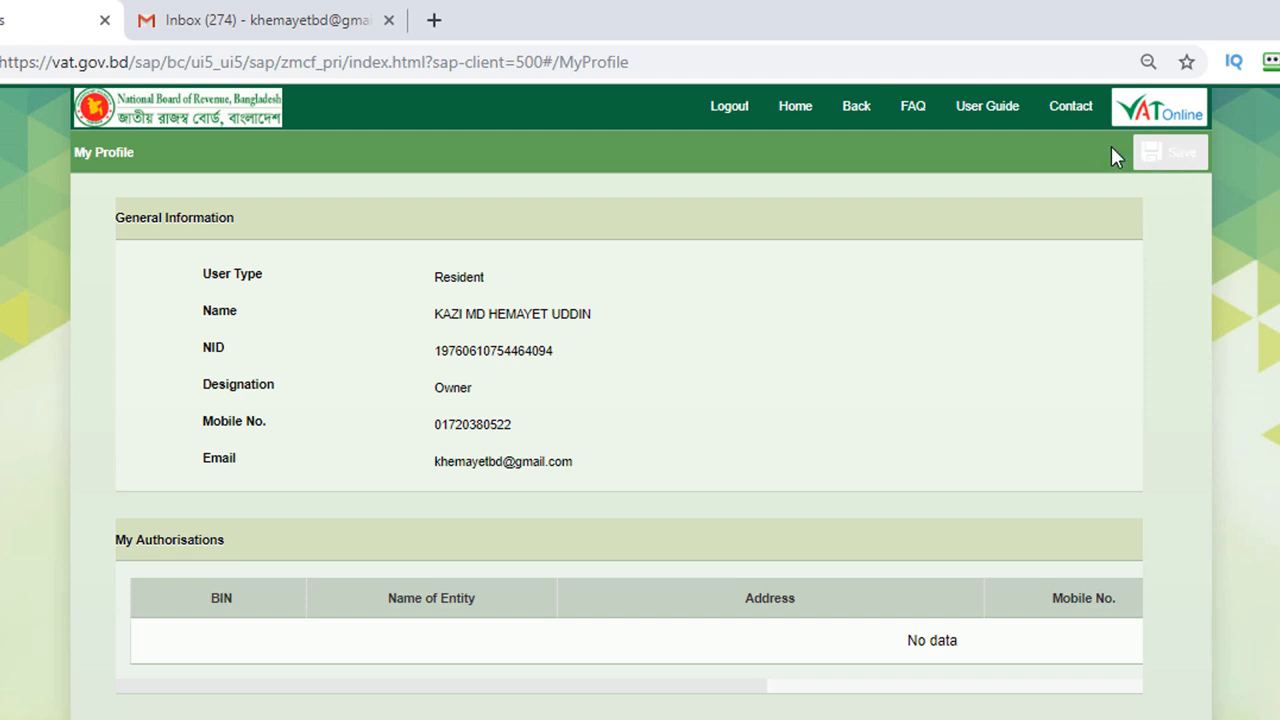
pyautogui.click(796, 107)
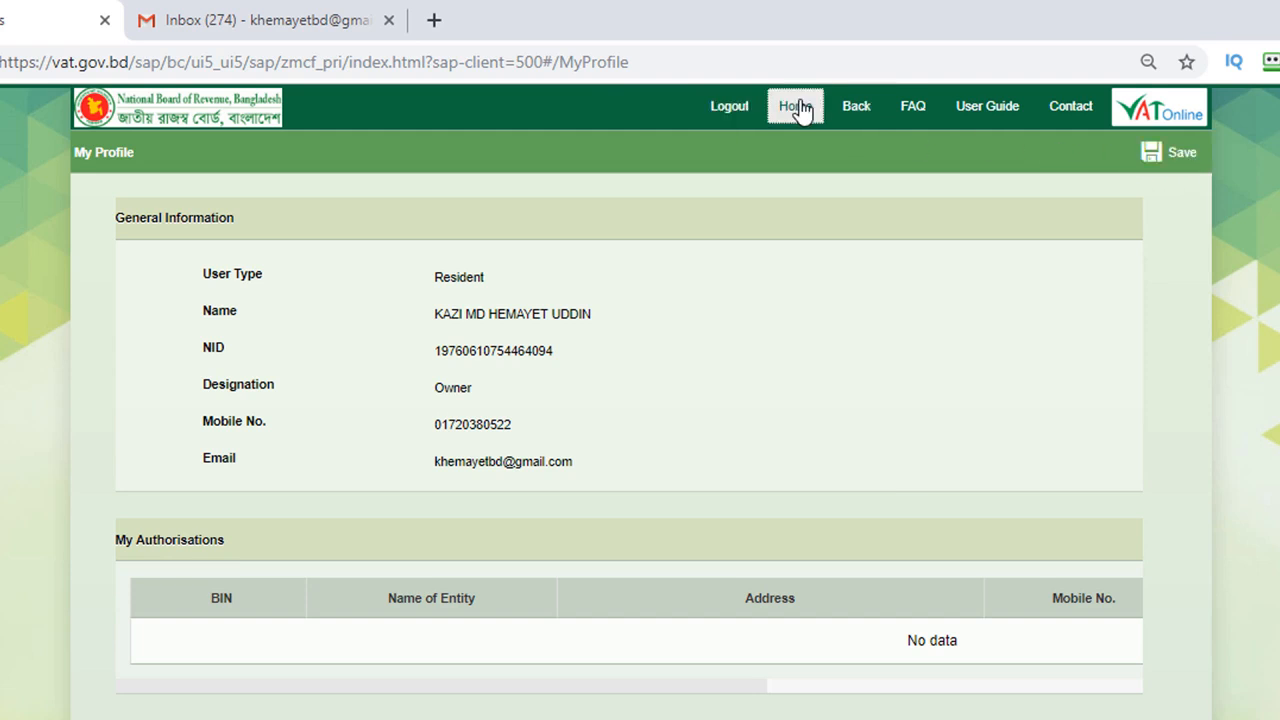
pyautogui.click(541, 295)
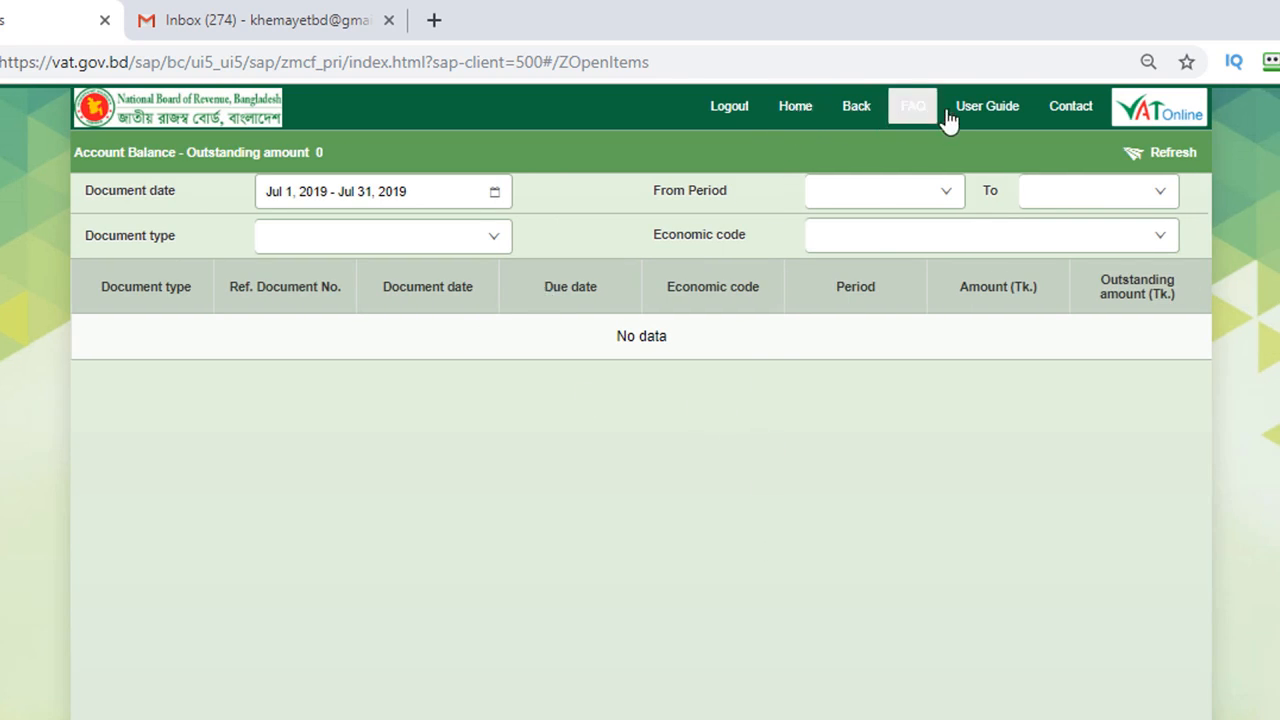
pyautogui.click(796, 108)
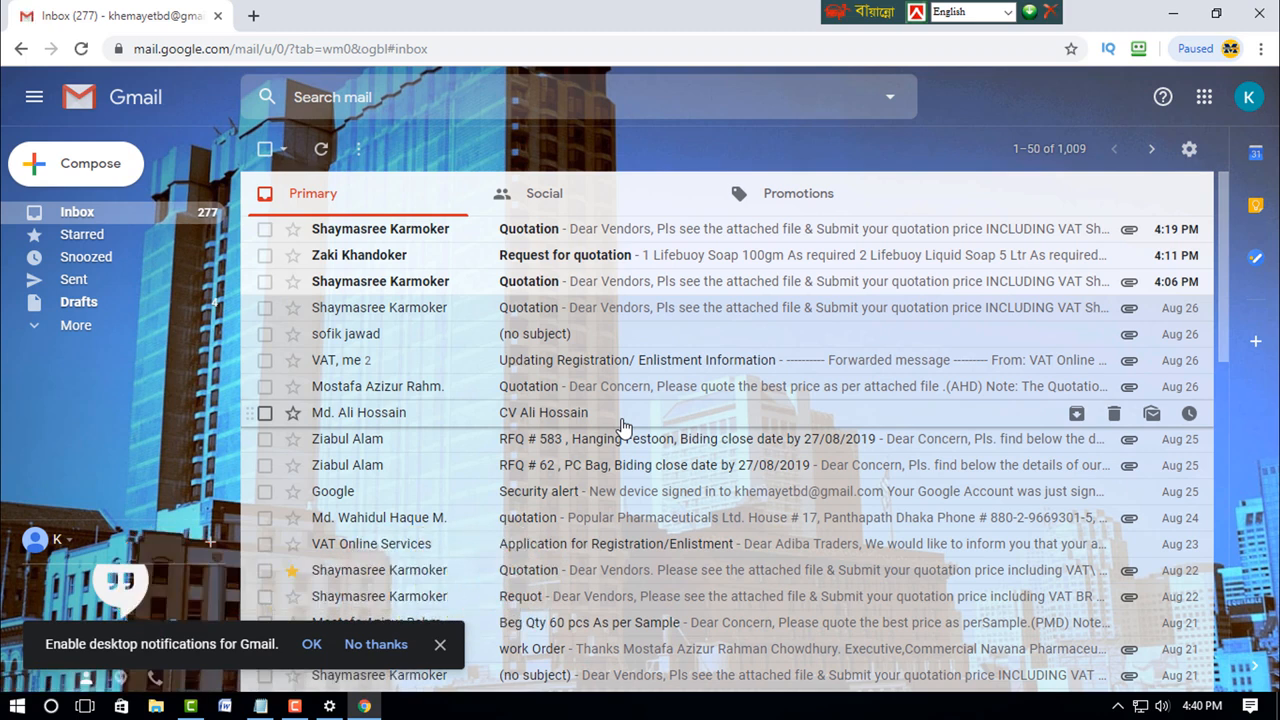
# Step: Open the 'Updating Registration/ Enlistment Information' email and expand the VAT Online Services message
pyautogui.click(540, 361)
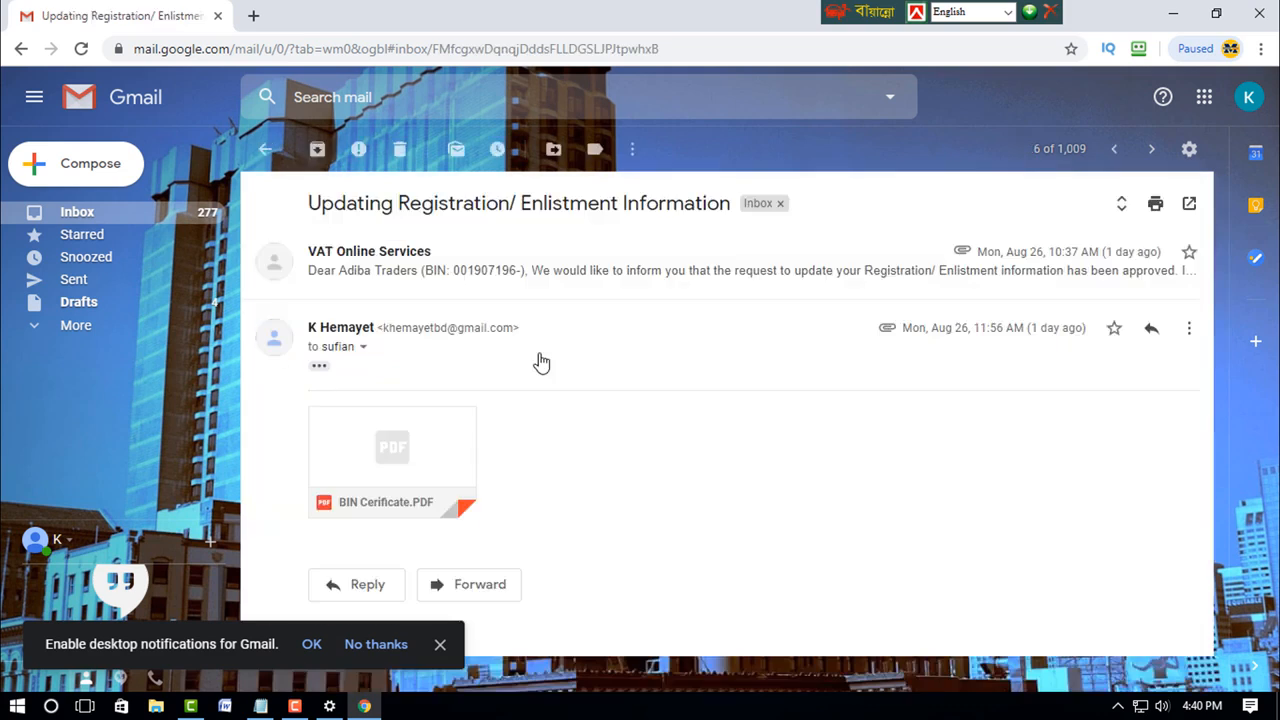
pyautogui.moveTo(440, 449)
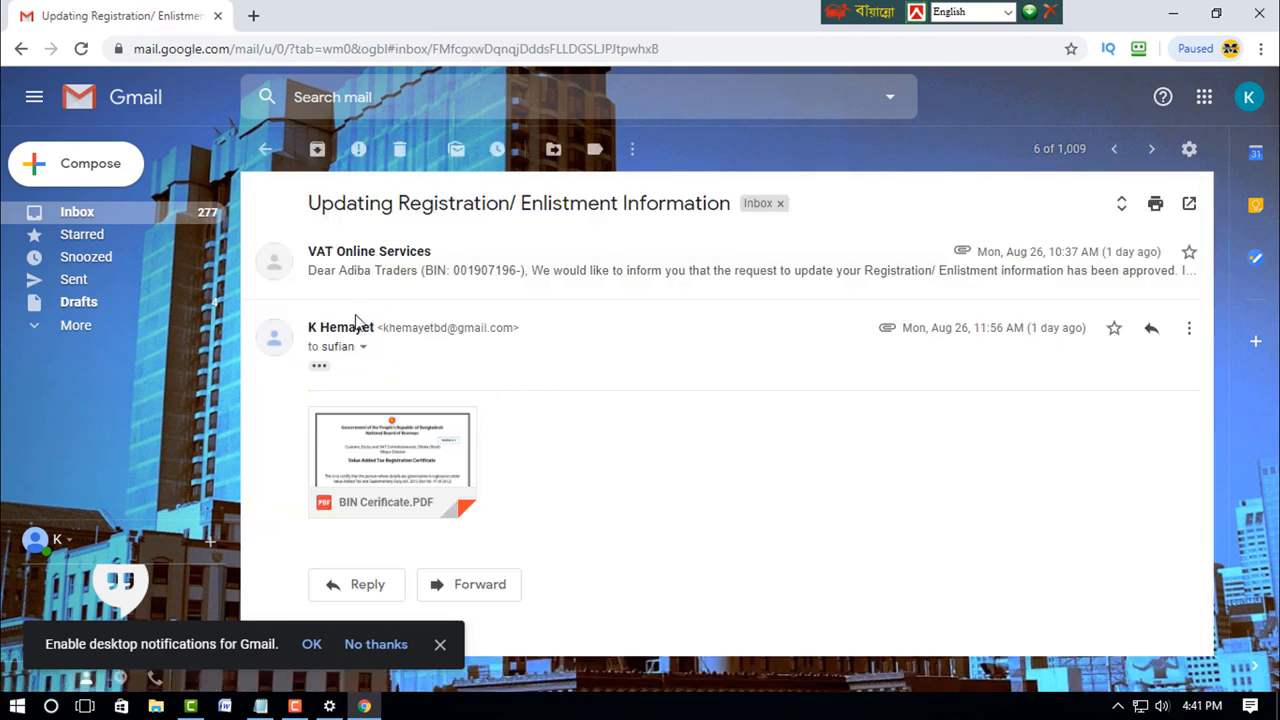
pyautogui.click(375, 281)
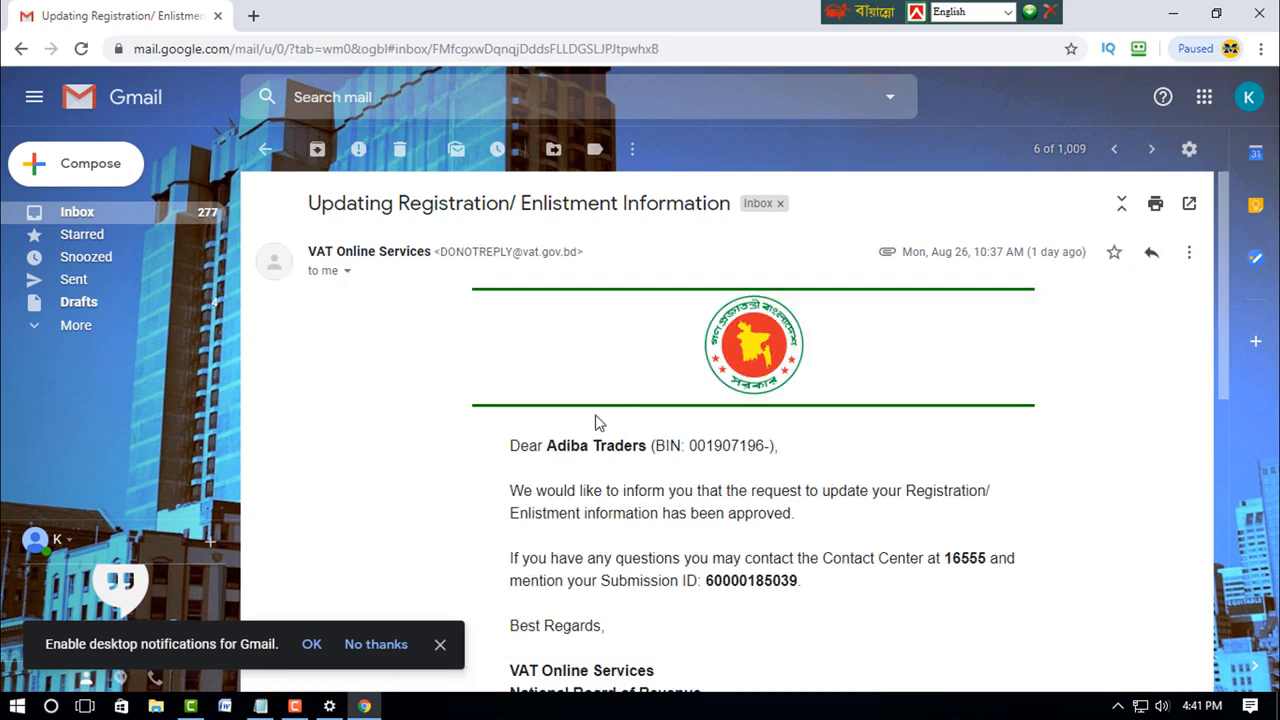
pyautogui.scroll(-6, 563, 420)
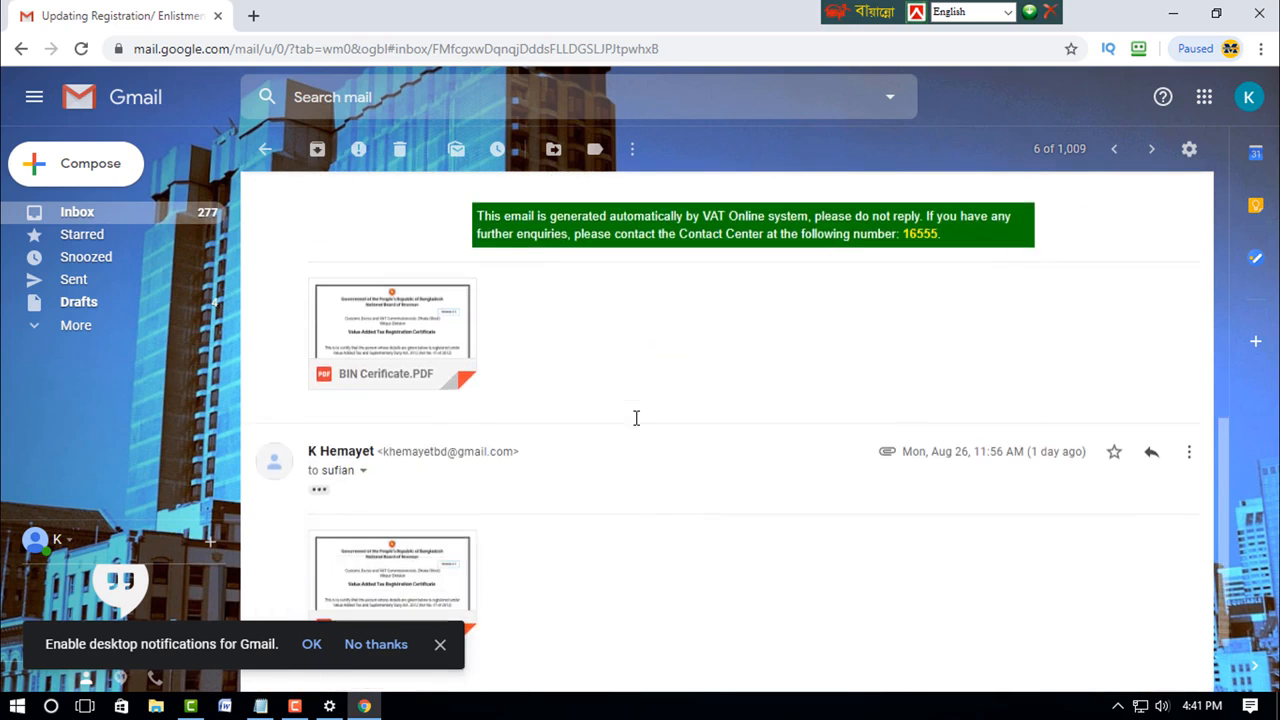
pyautogui.scroll(4, 636, 418)
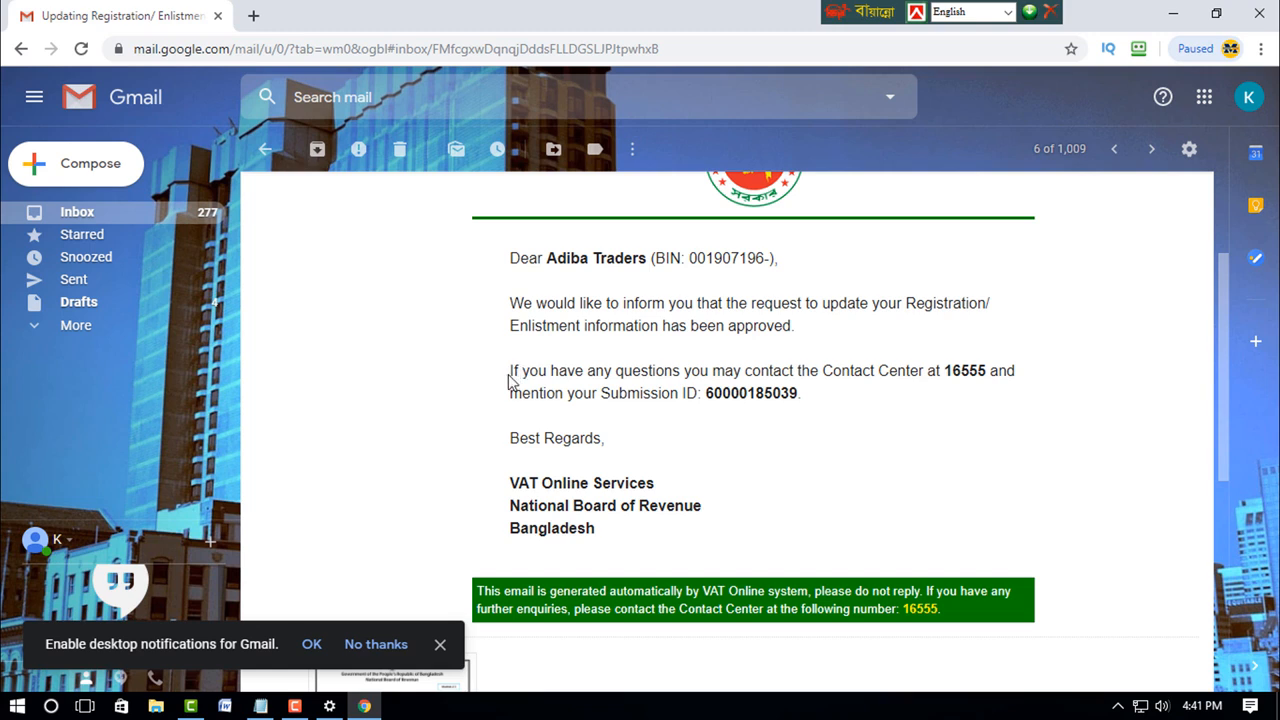
# Step: Dismiss the desktop notifications prompt and open the BIN Certificate.PDF attachment
pyautogui.click(440, 644)
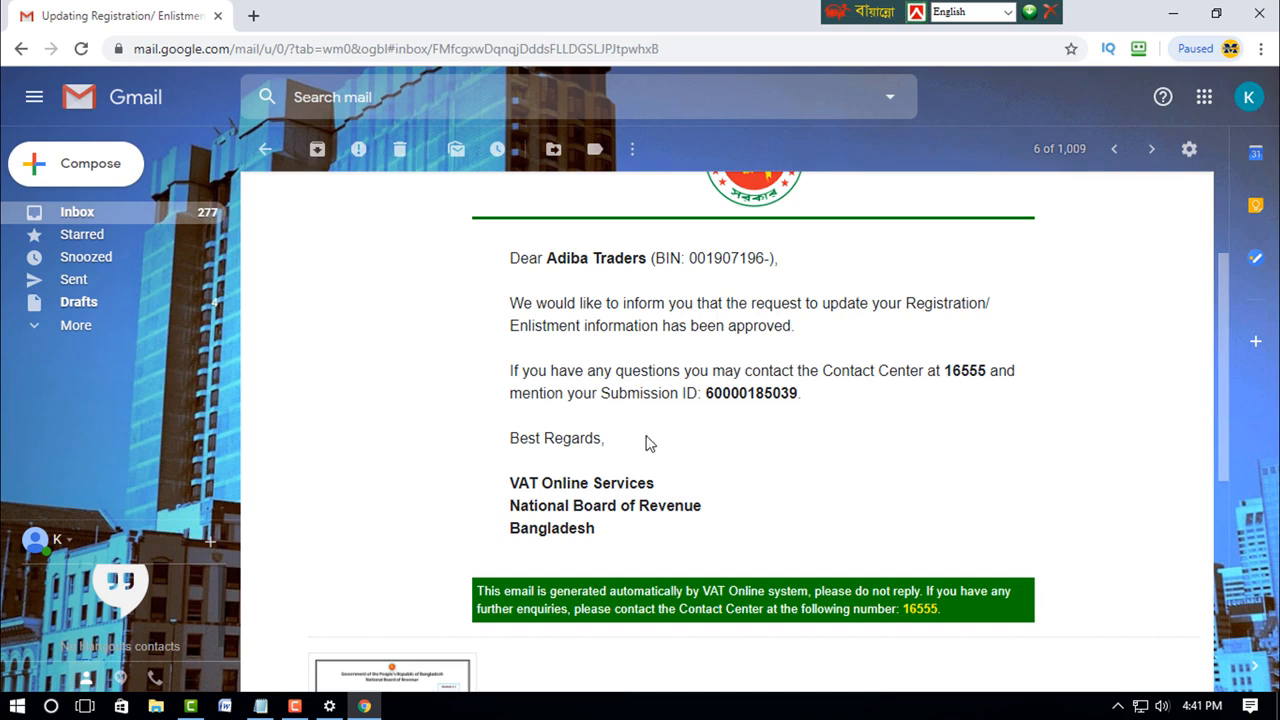
pyautogui.scroll(-5, 656, 441)
pyautogui.scroll(2, 467, 352)
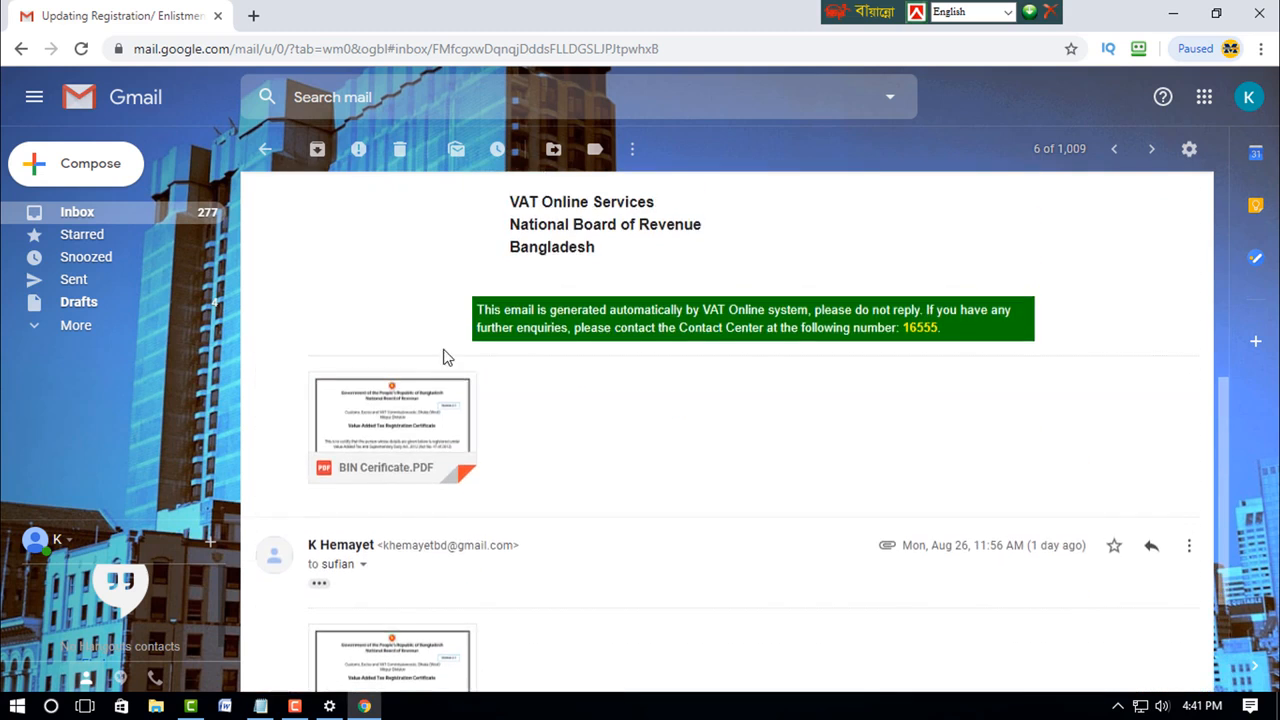
pyautogui.click(424, 416)
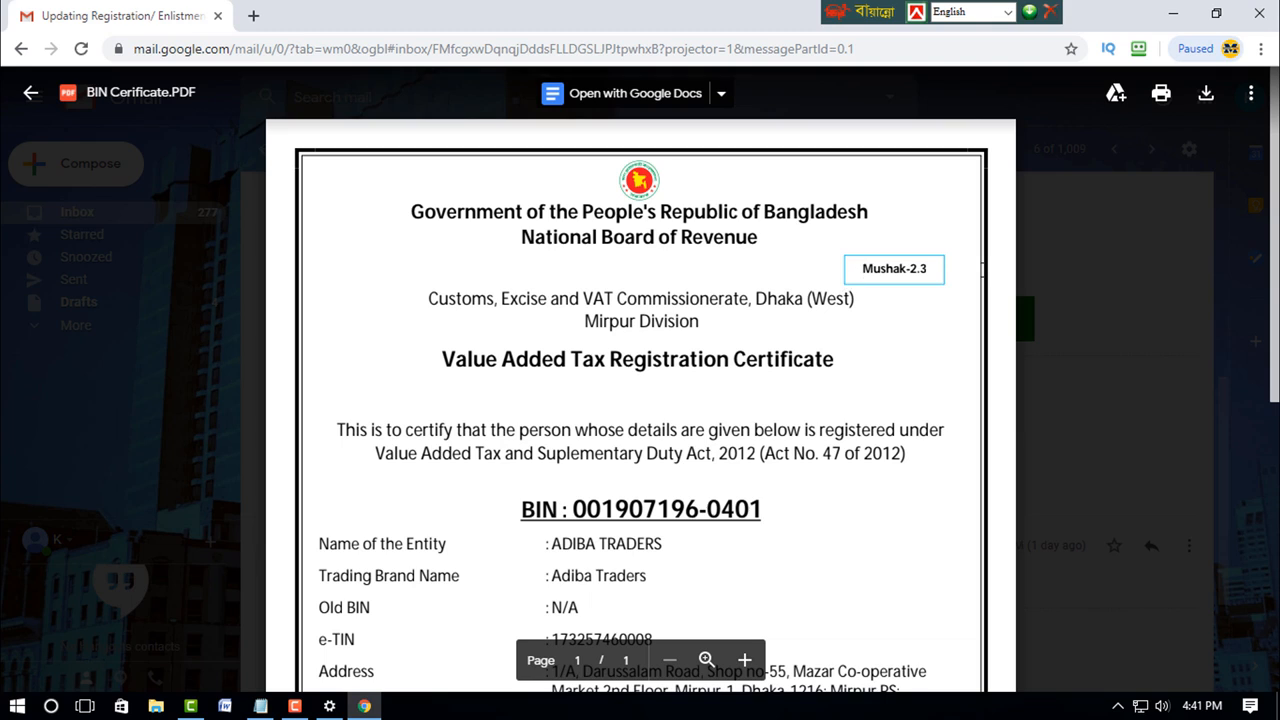
pyautogui.scroll(-1, 790, 322)
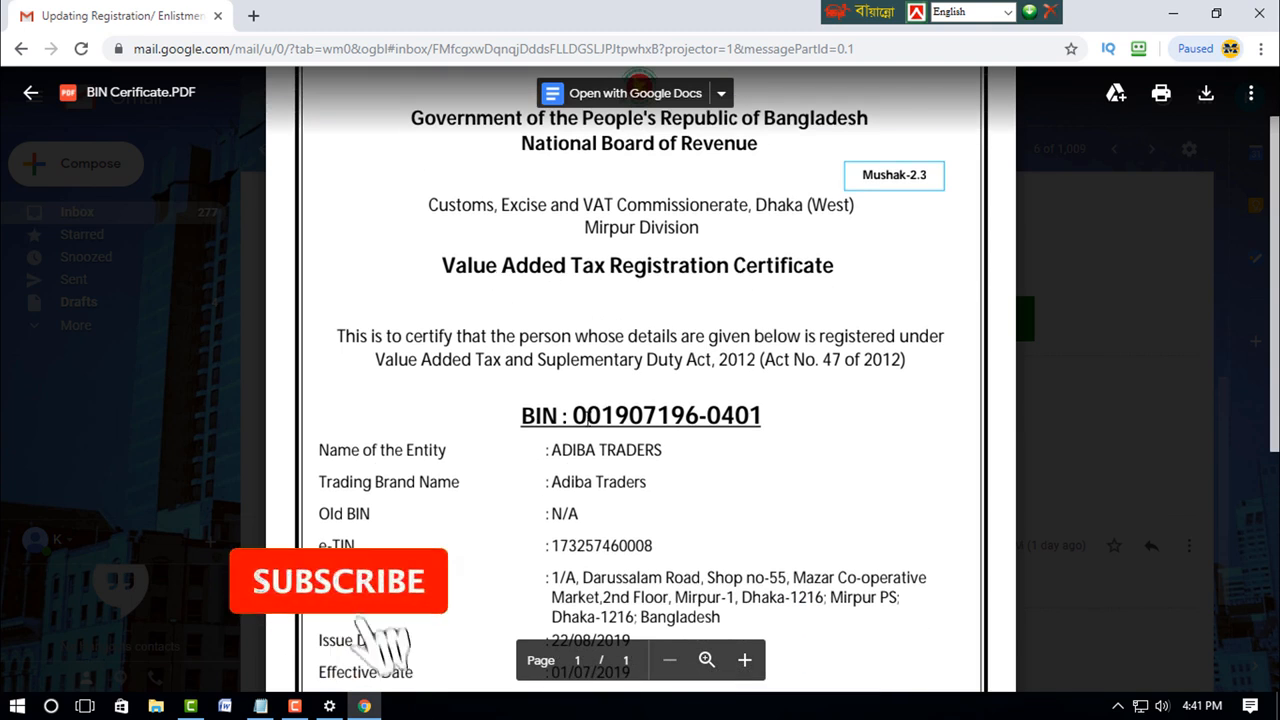
pyautogui.moveTo(524, 420); pyautogui.dragTo(760, 416)
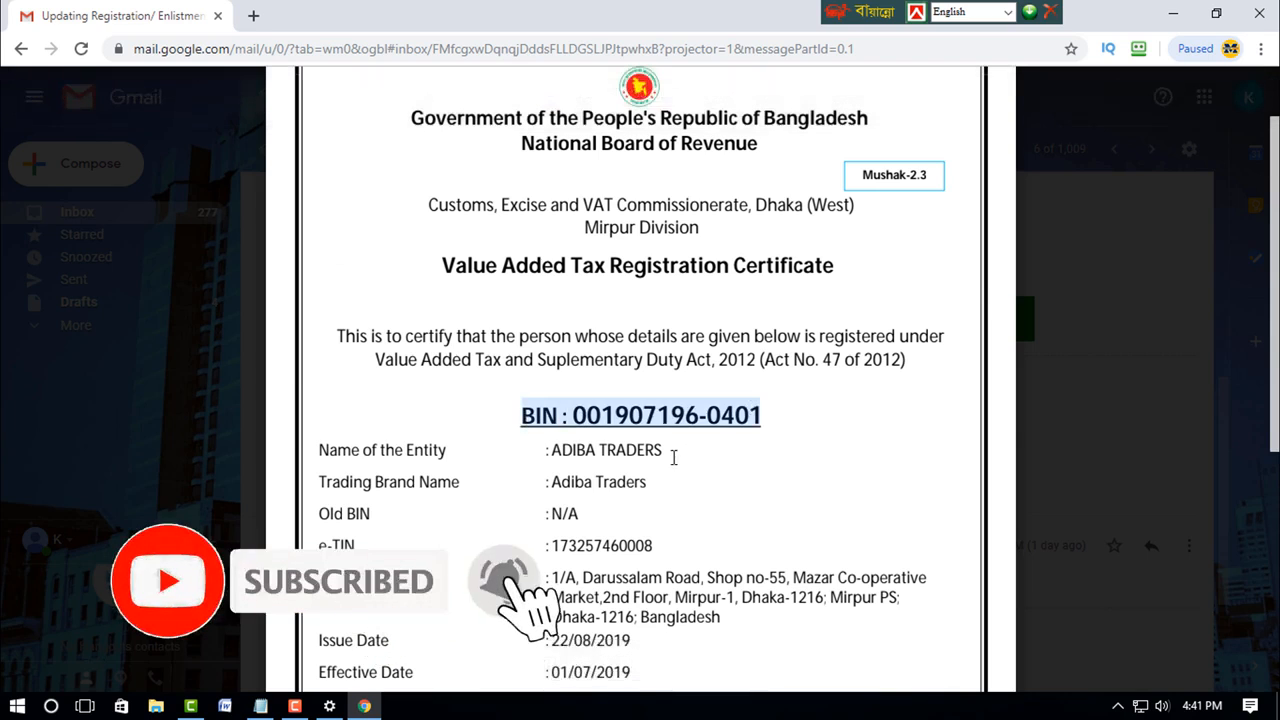
pyautogui.scroll(-2, 660, 420)
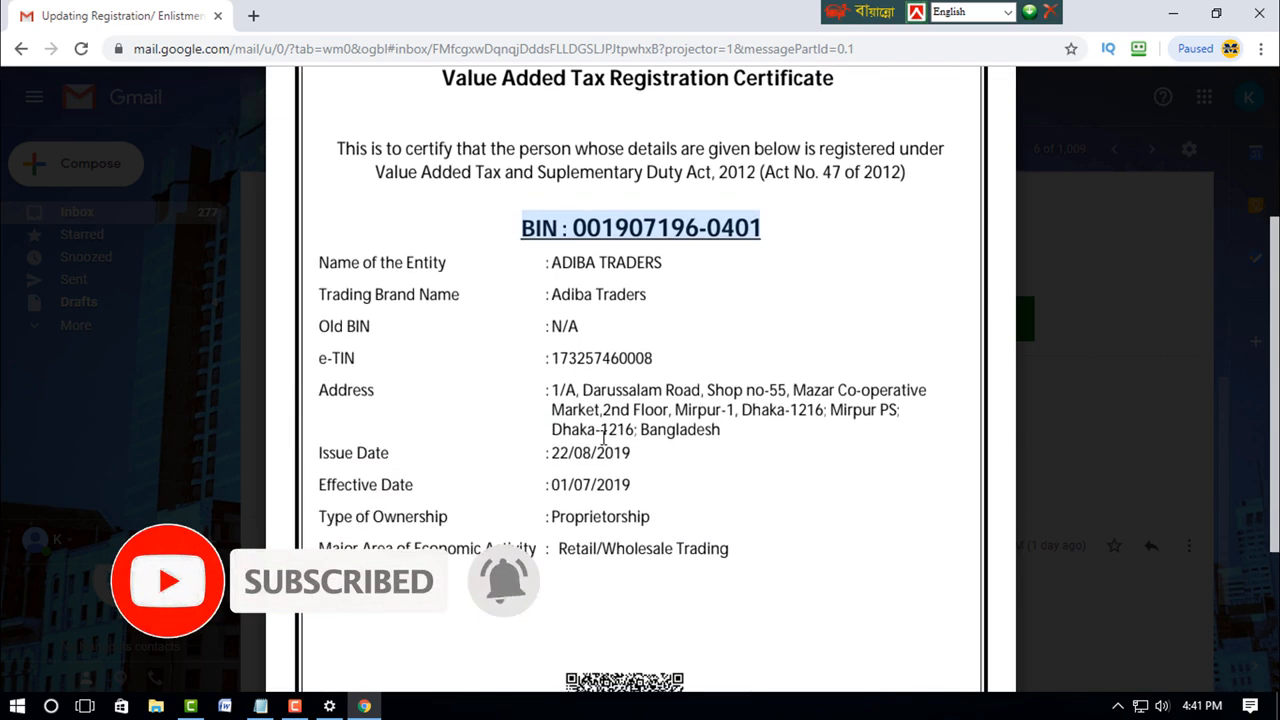
pyautogui.scroll(-2, 609, 403)
pyautogui.scroll(-1, 562, 366)
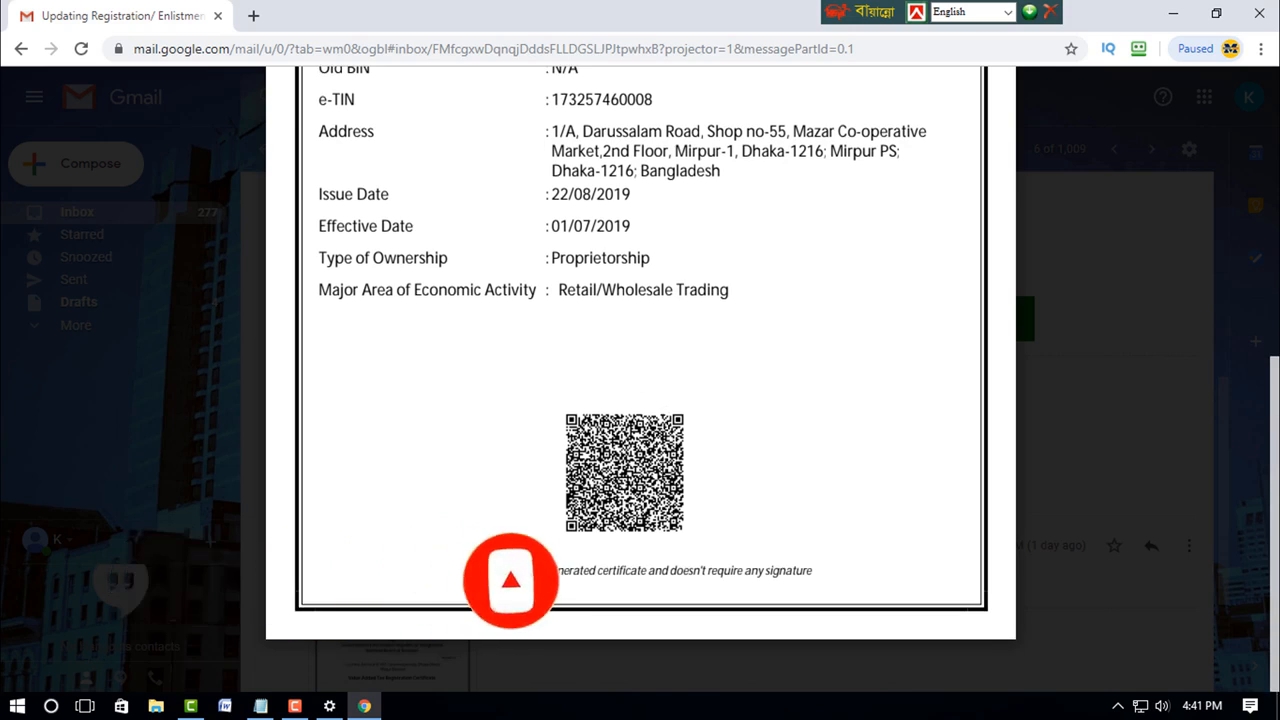
pyautogui.scroll(5, 750, 443)
pyautogui.scroll(1, 751, 443)
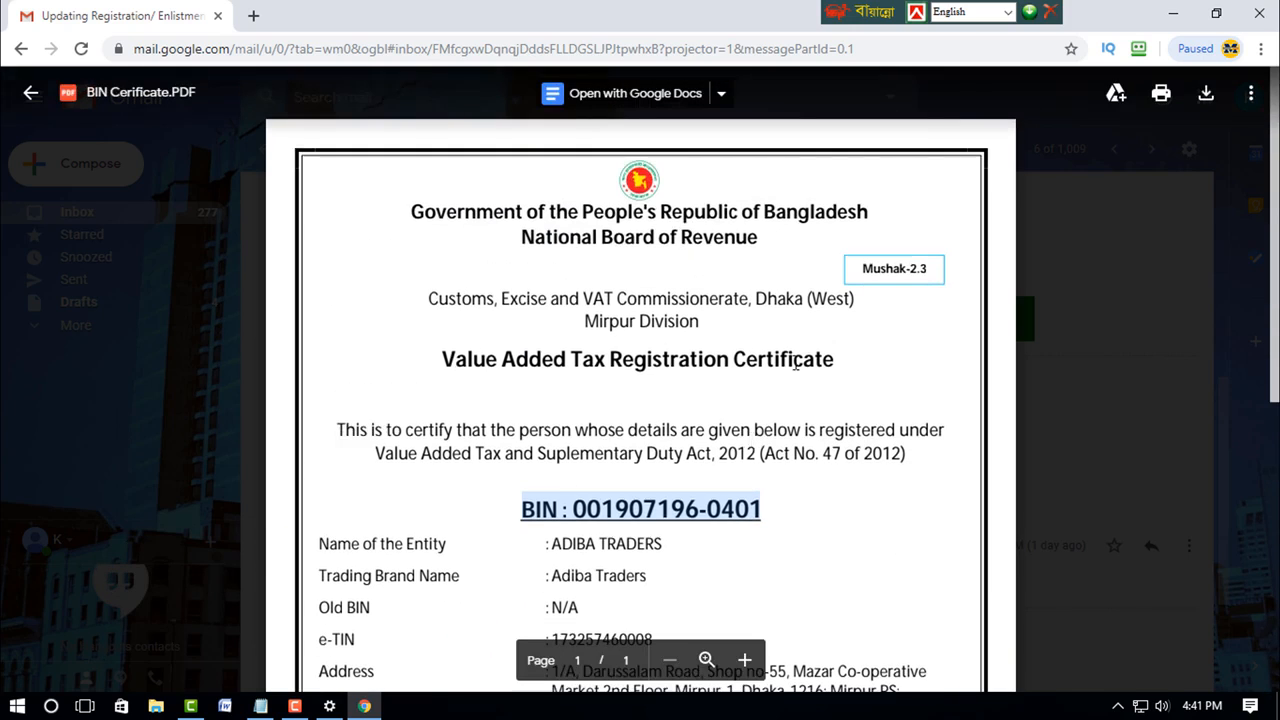
pyautogui.scroll(-6, 755, 282)
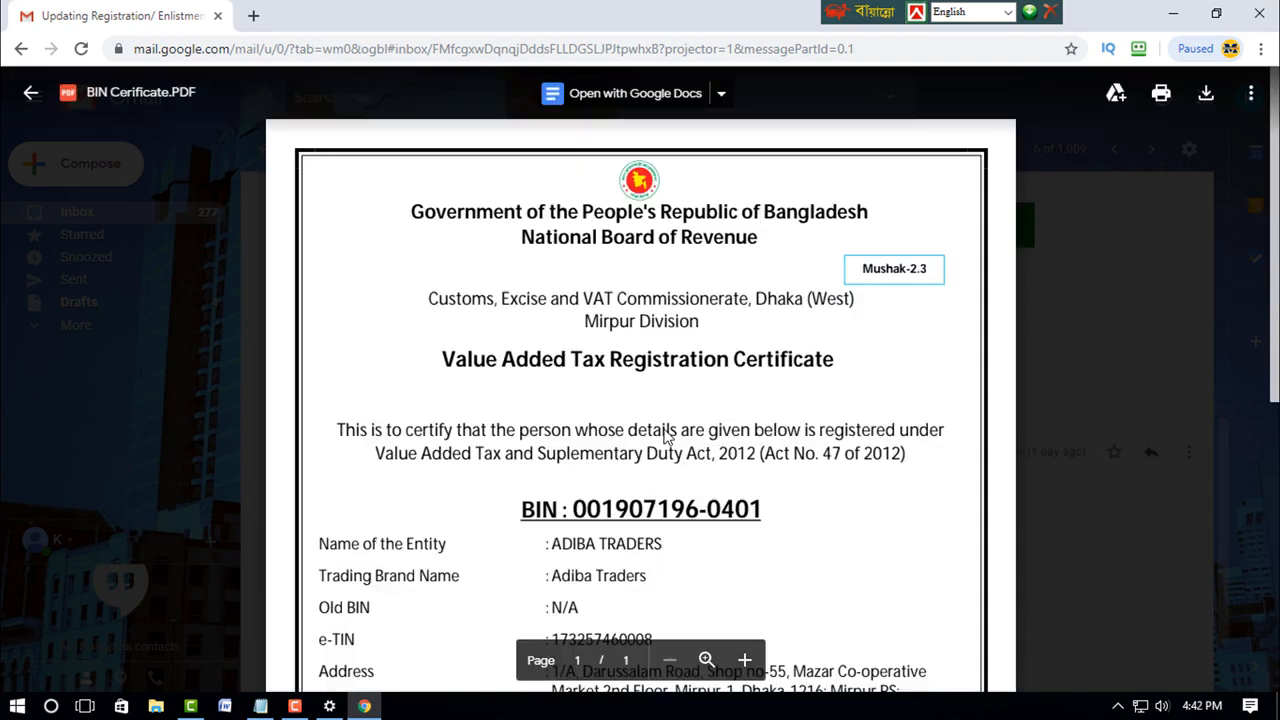
pyautogui.scroll(-2, 668, 437)
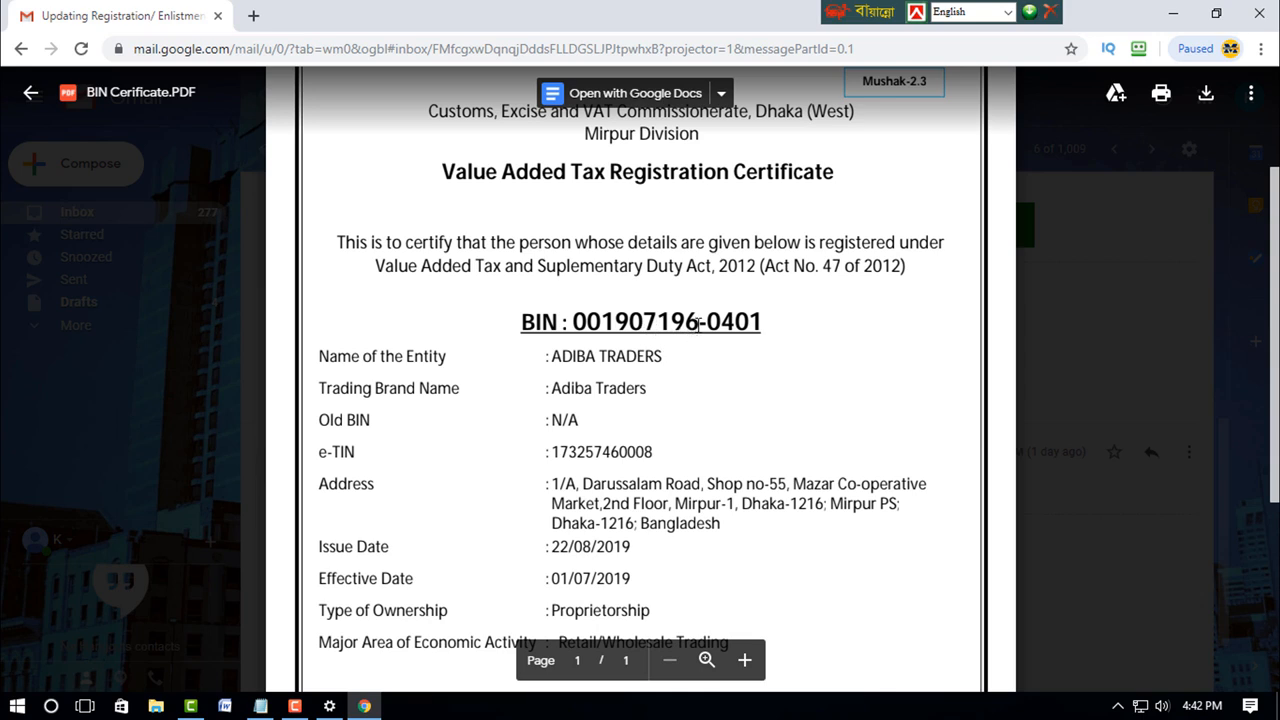
pyautogui.doubleClick(707, 323)
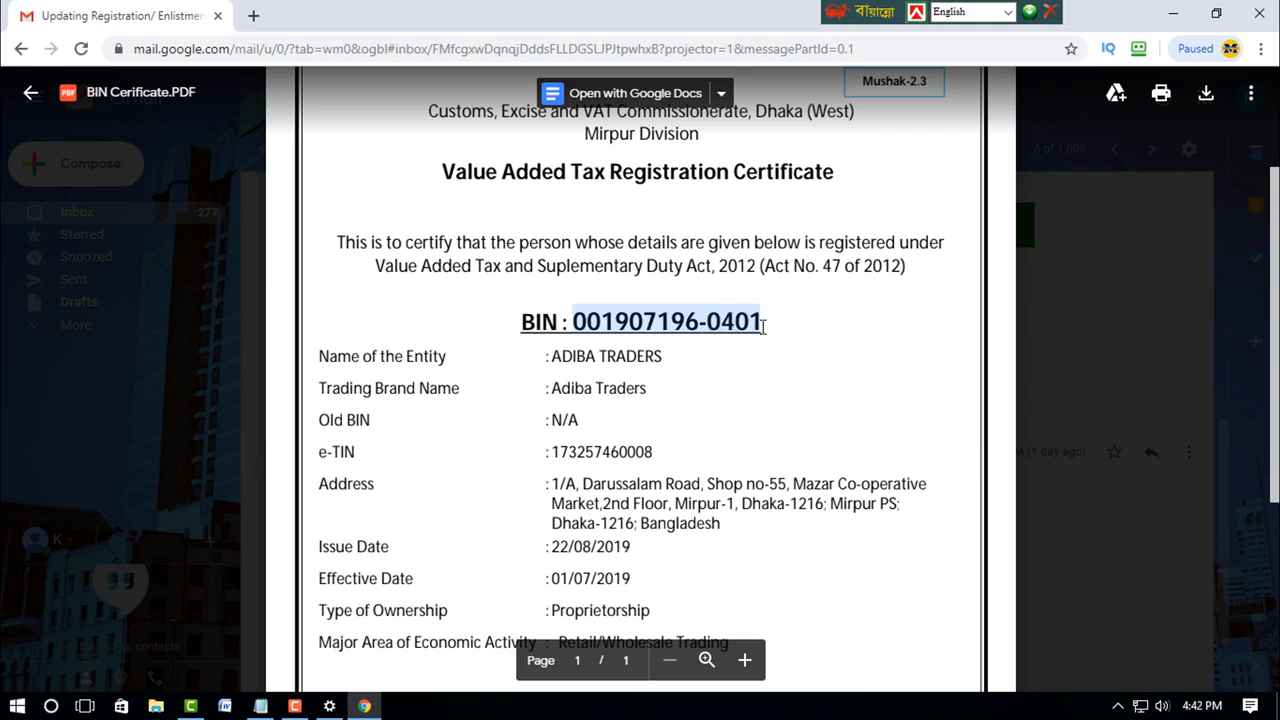
pyautogui.click(751, 358)
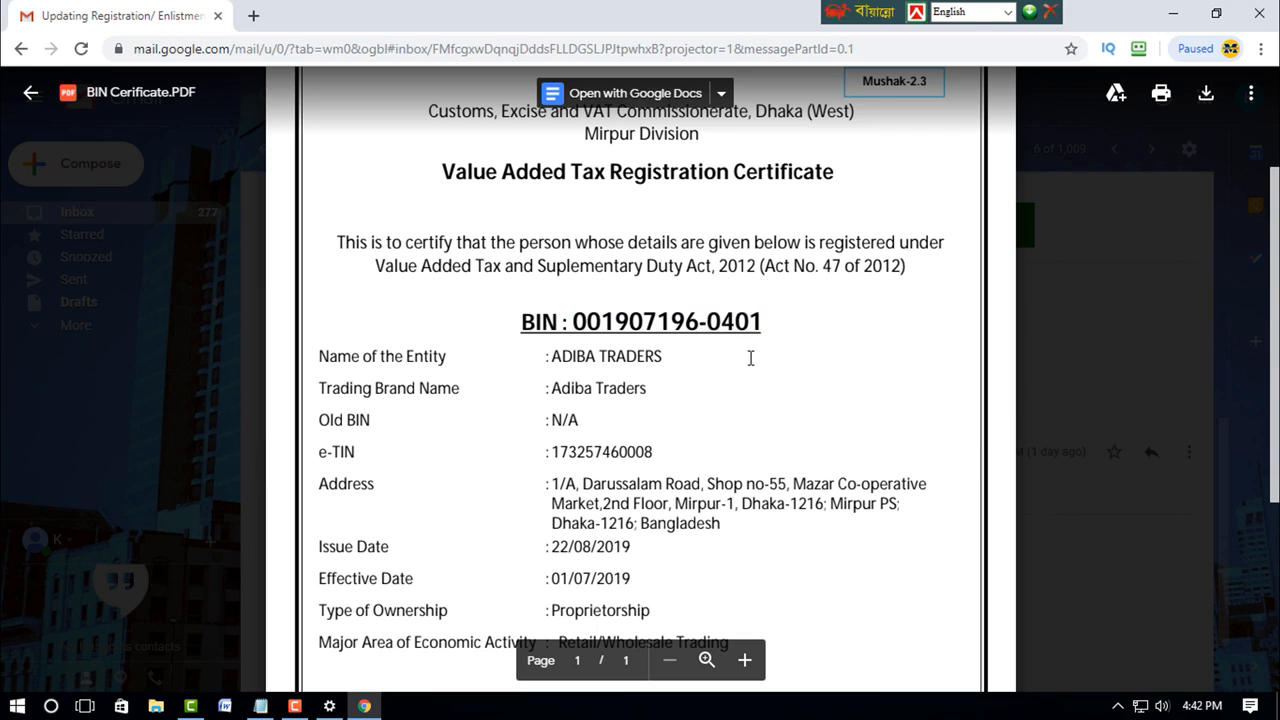
pyautogui.scroll(-3, 612, 403)
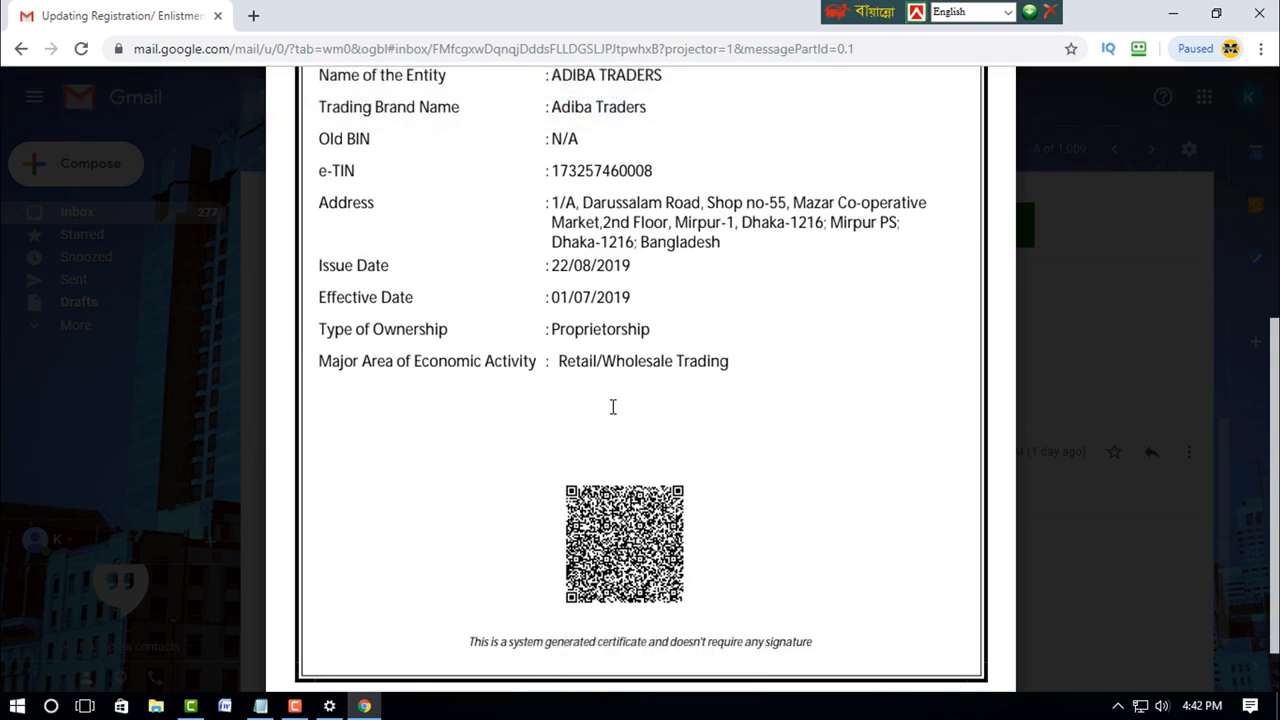
pyautogui.scroll(1, 613, 406)
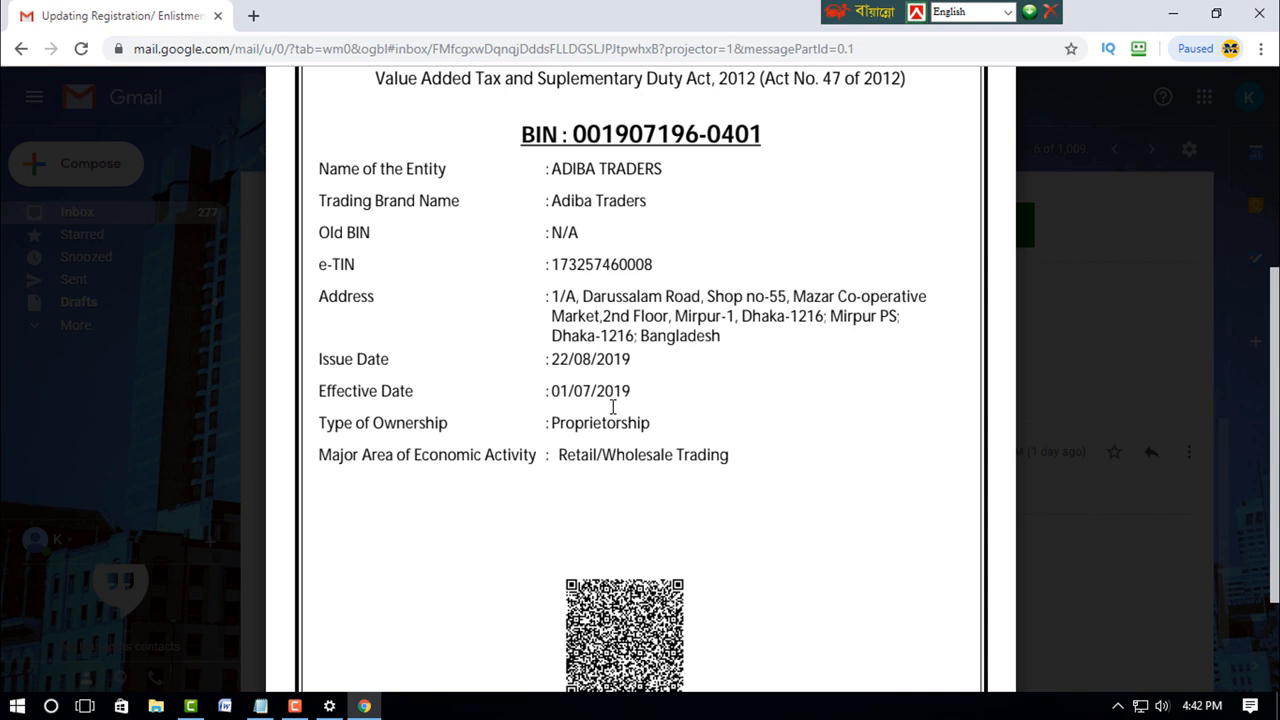
pyautogui.scroll(1, 613, 406)
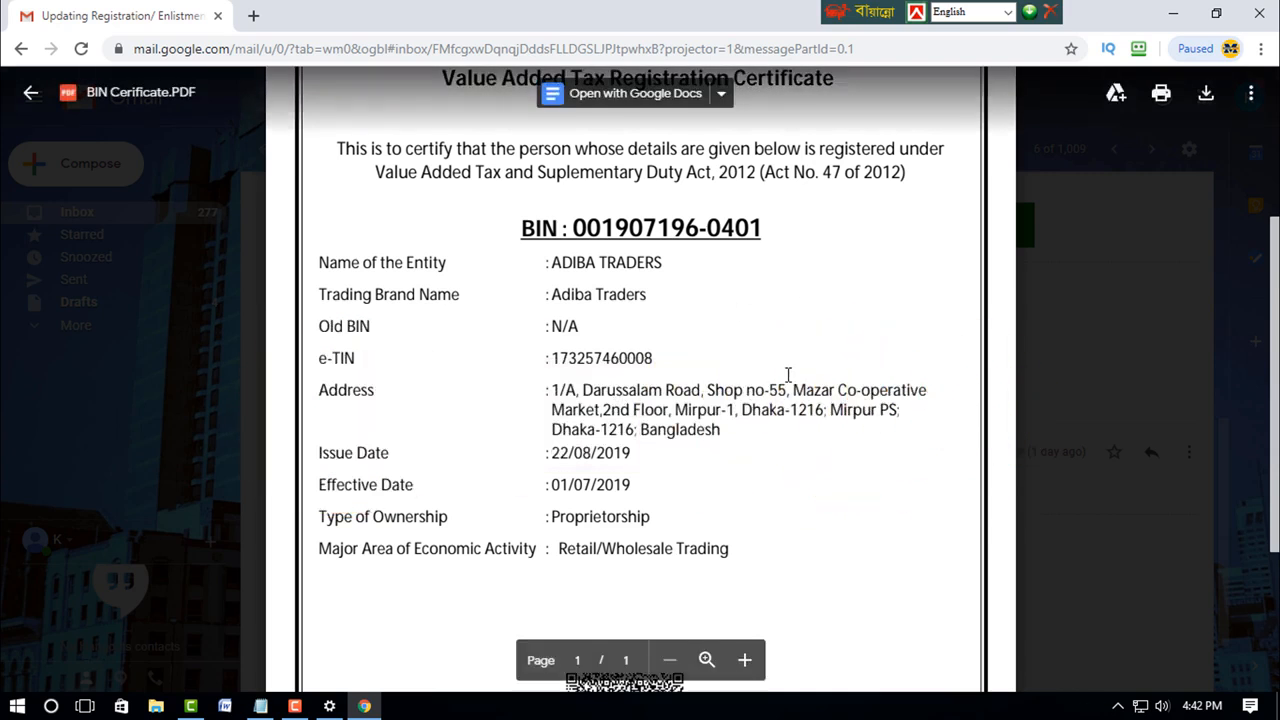
pyautogui.scroll(3, 788, 375)
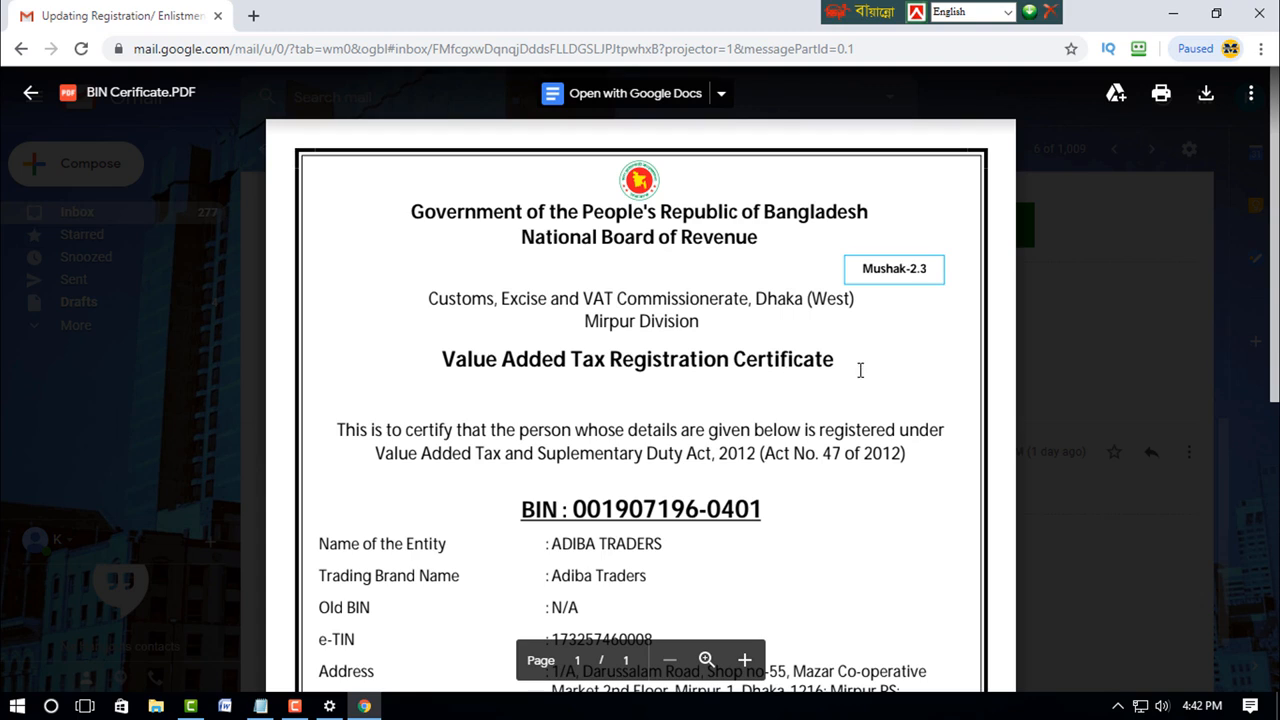